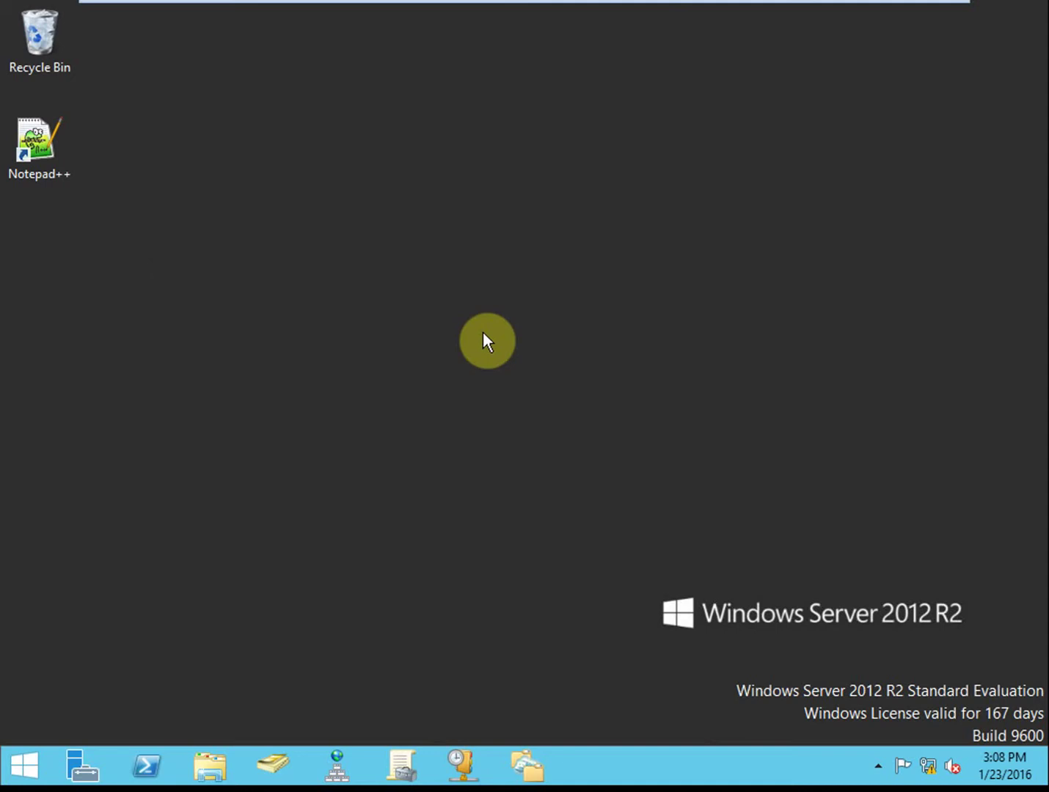
Create a new folder named ReplShare at the root of Local Disk (C:).
{"action": "left_click", "coordinate": [206, 769]}
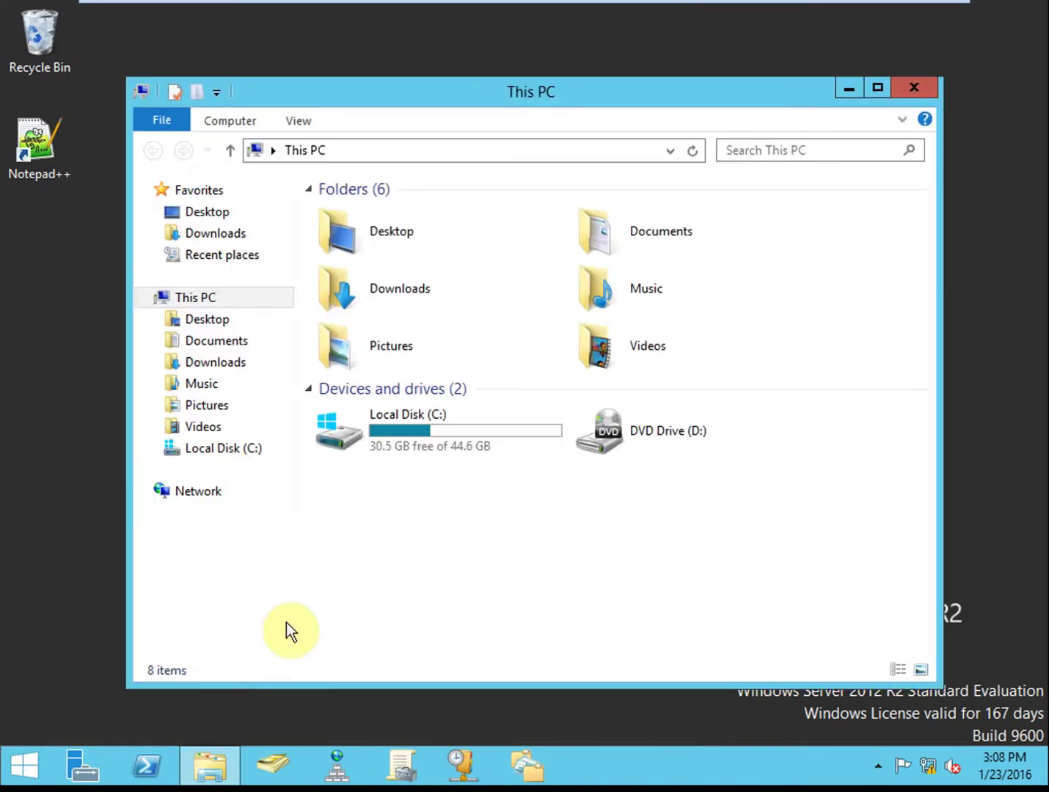
{"action": "double_click", "coordinate": [456, 450]}
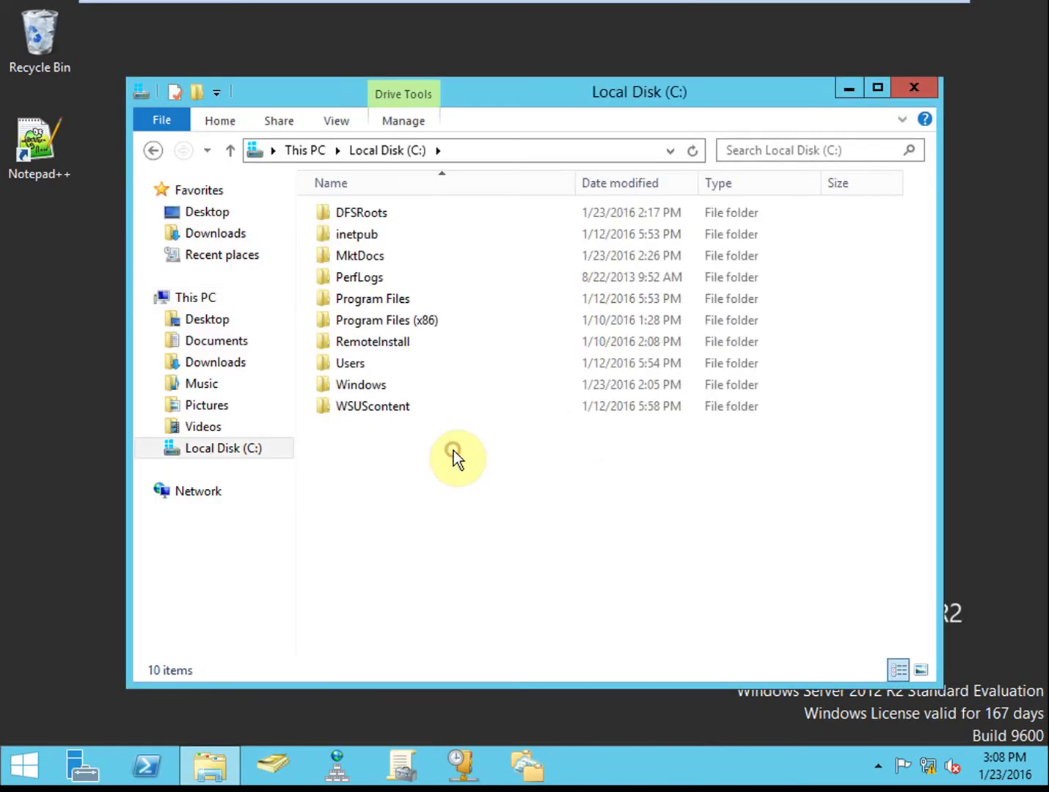
{"action": "right_click", "coordinate": [409, 470]}
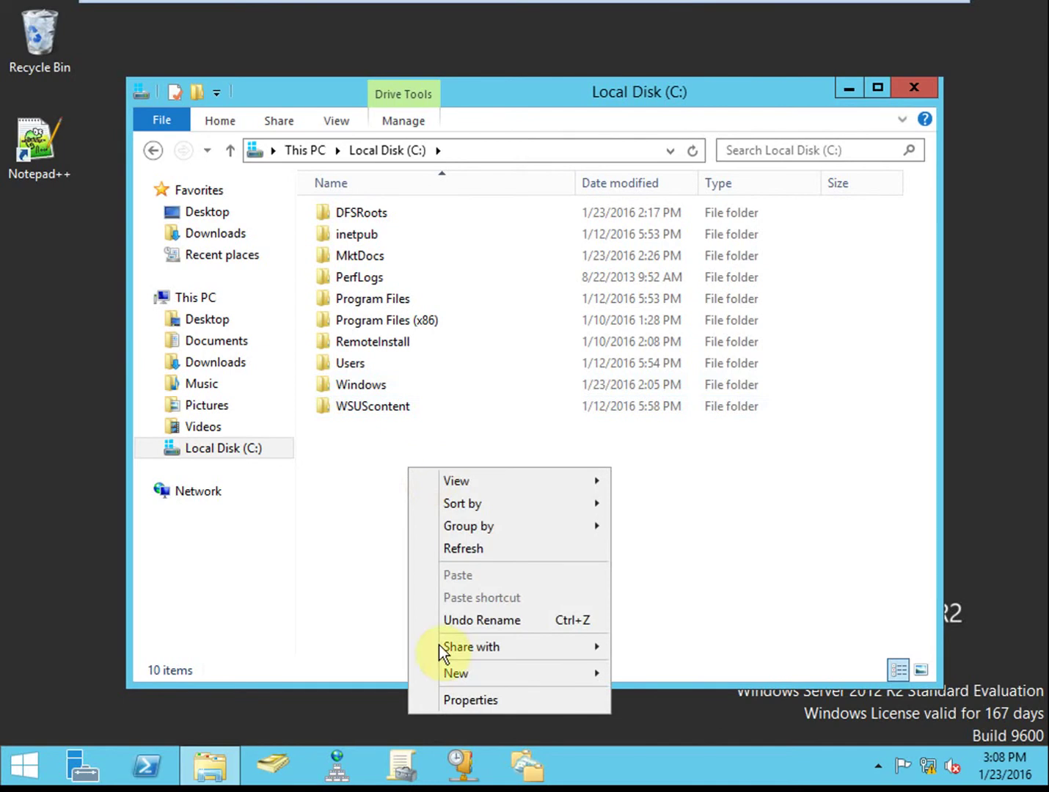
{"action": "left_click", "coordinate": [540, 673]}
{"action": "left_click", "coordinate": [654, 517]}
{"action": "type", "text": "ReplShare"}
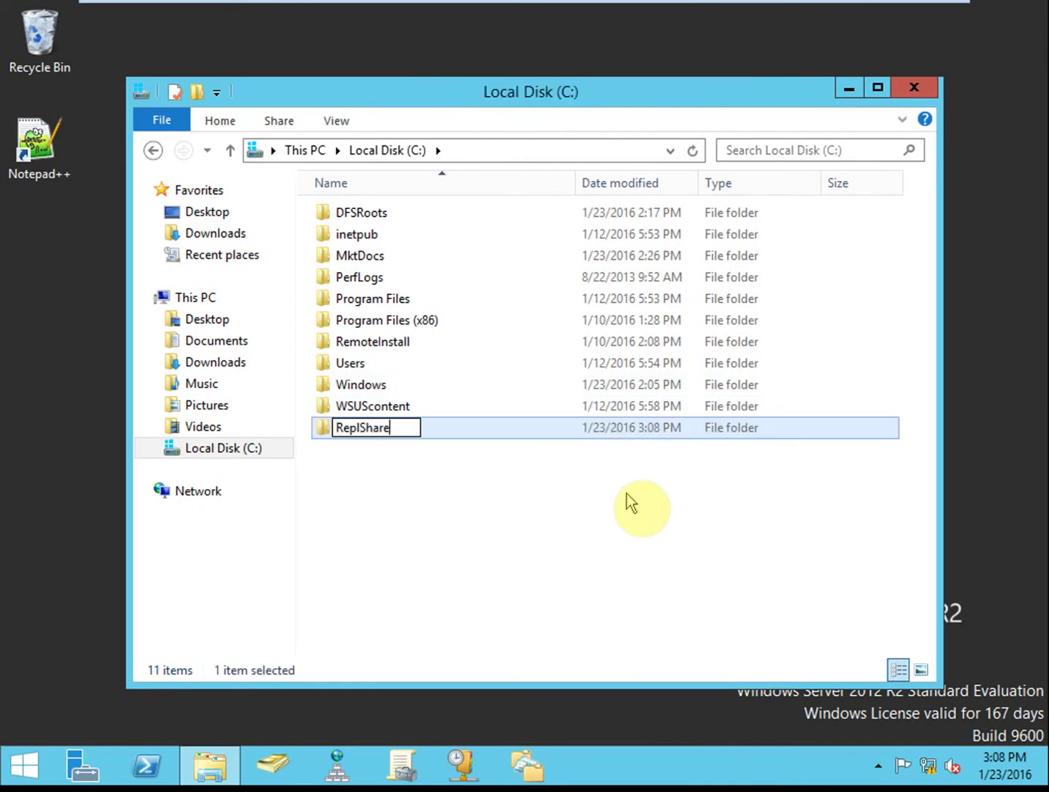
{"action": "left_click", "coordinate": [484, 493]}
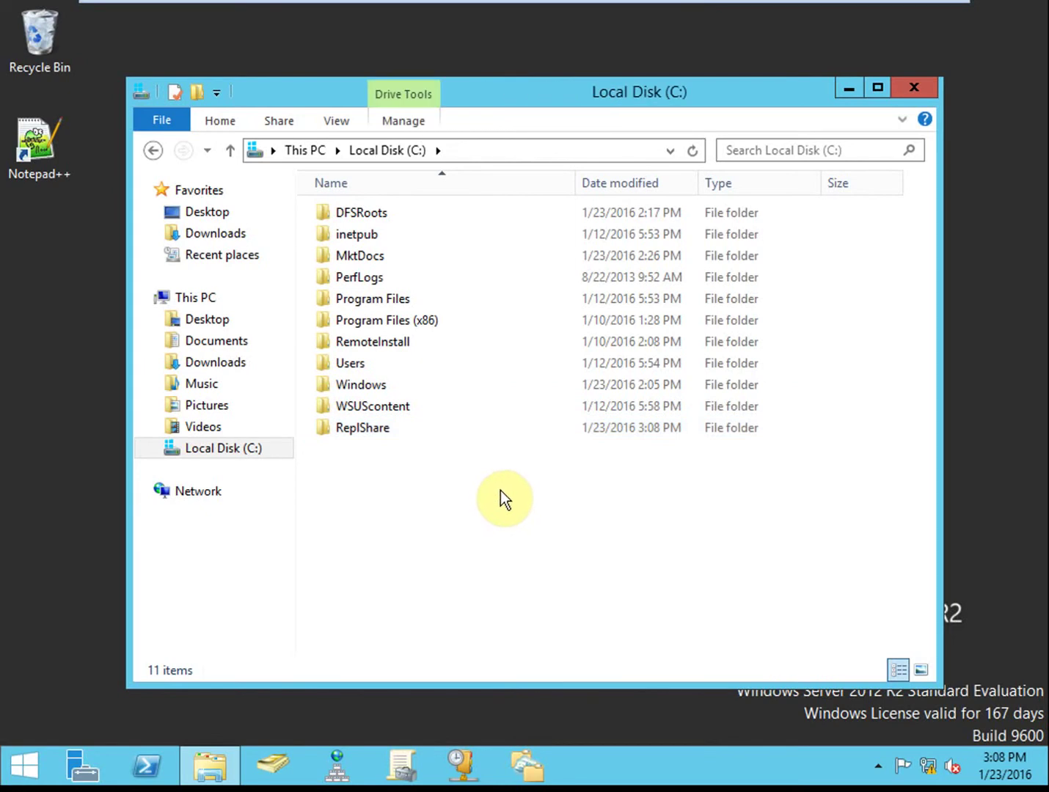
Share the ReplShare folder on the network with Everyone at the Read permission level.
{"action": "right_click", "coordinate": [384, 435]}
{"action": "mouse_move", "coordinate": [488, 66]}
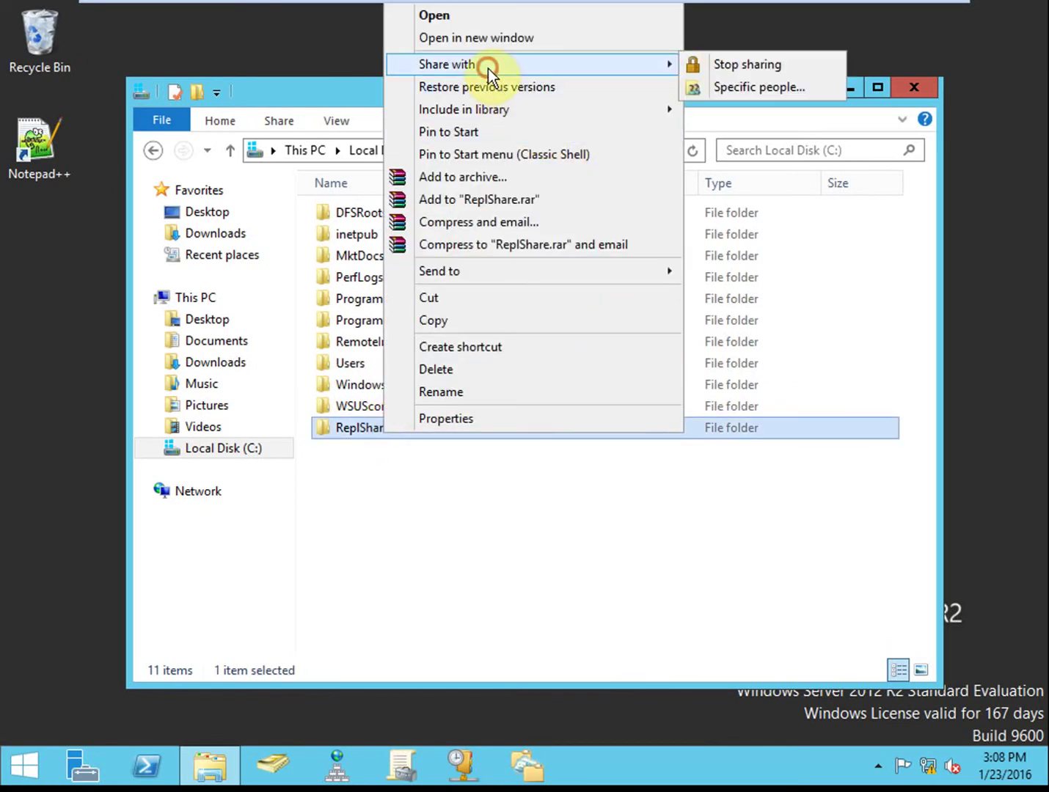
{"action": "left_click", "coordinate": [741, 87]}
{"action": "type", "text": "ever"}
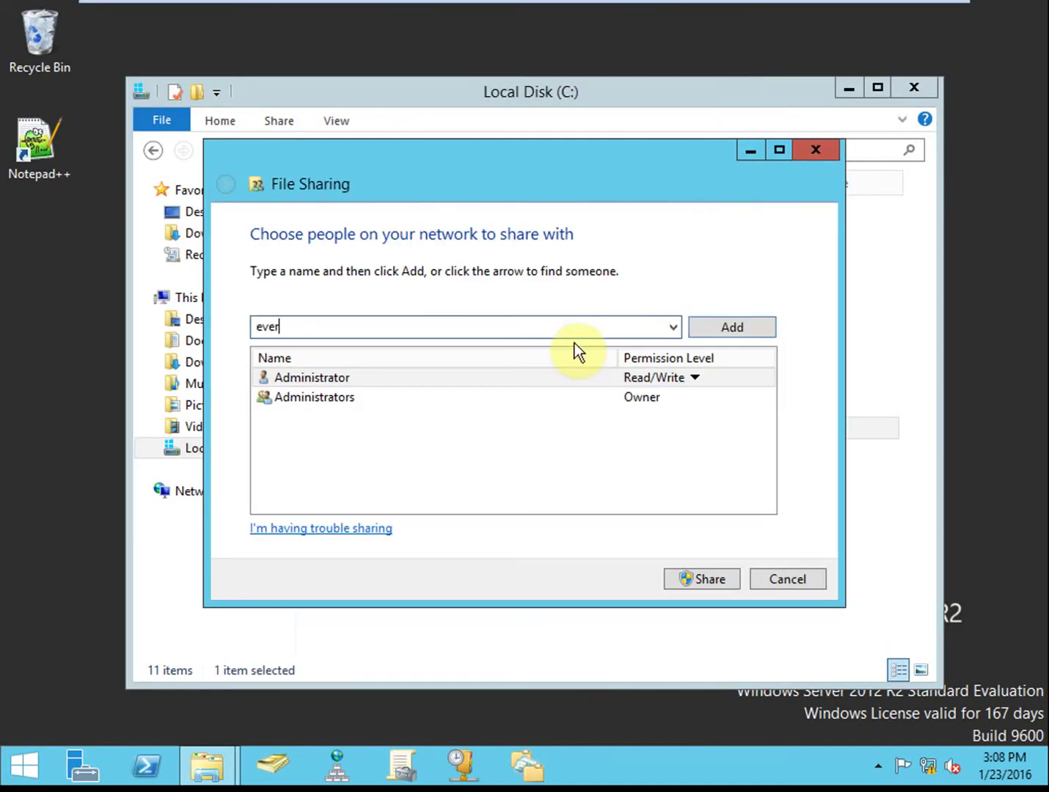
{"action": "type", "text": "yone"}
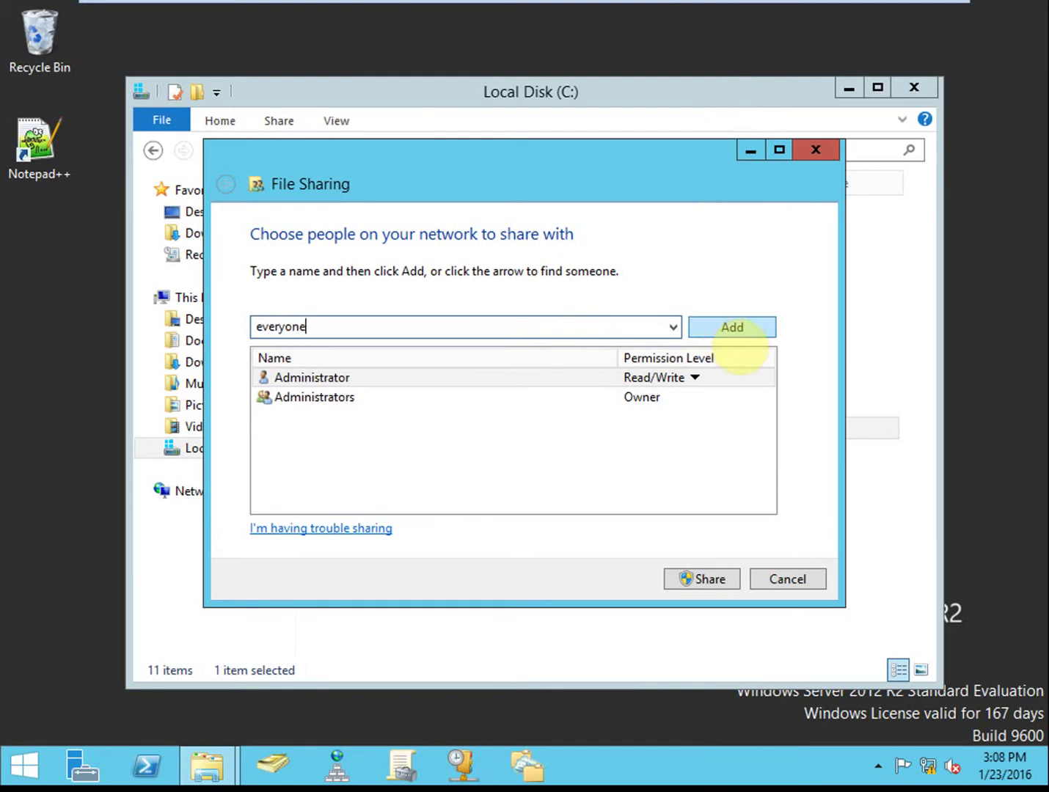
{"action": "left_click", "coordinate": [724, 328]}
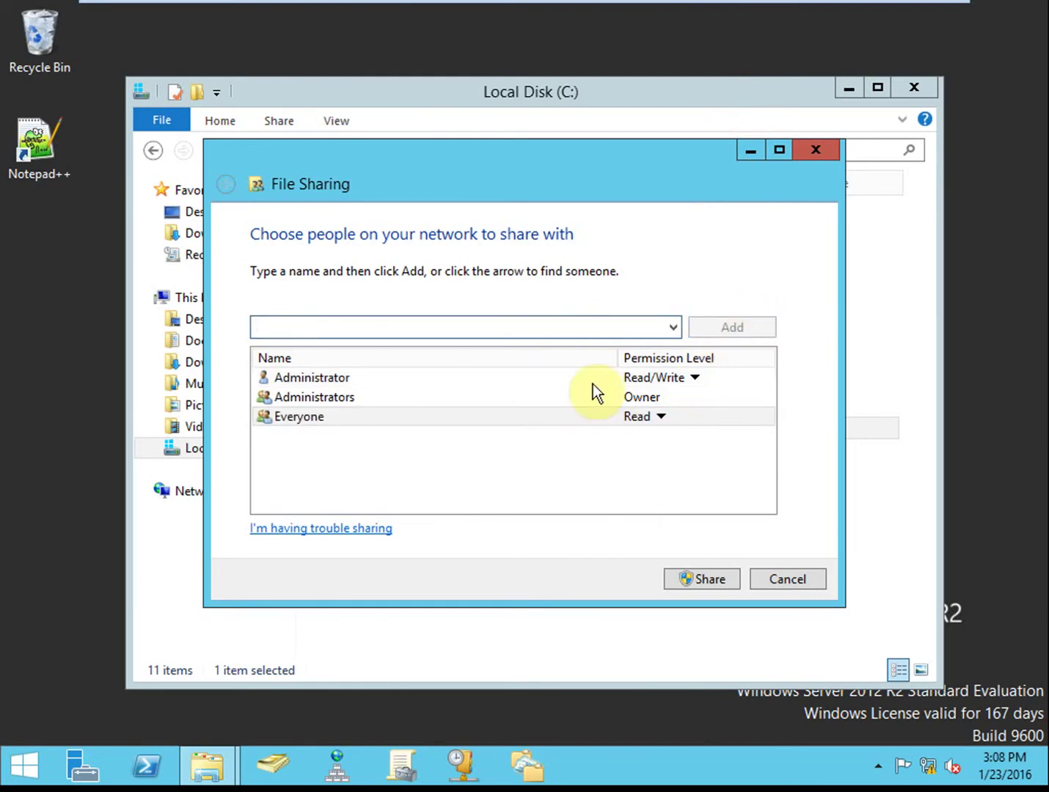
{"action": "left_click", "coordinate": [662, 417]}
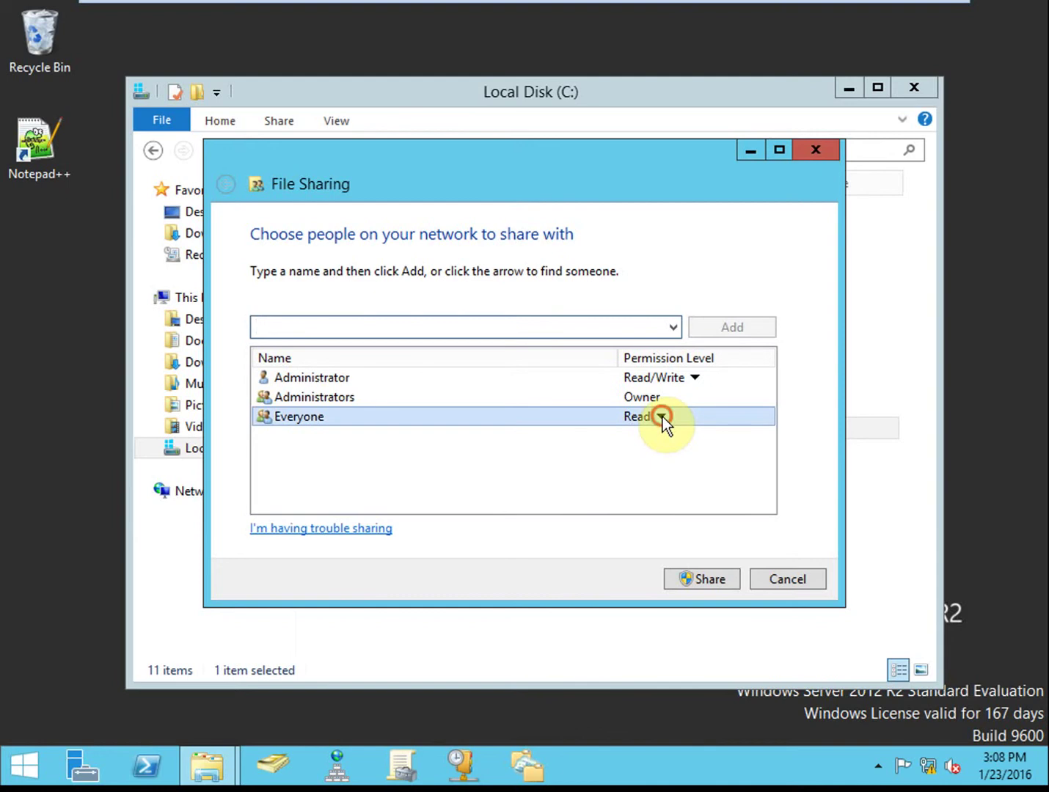
{"action": "left_click", "coordinate": [663, 416]}
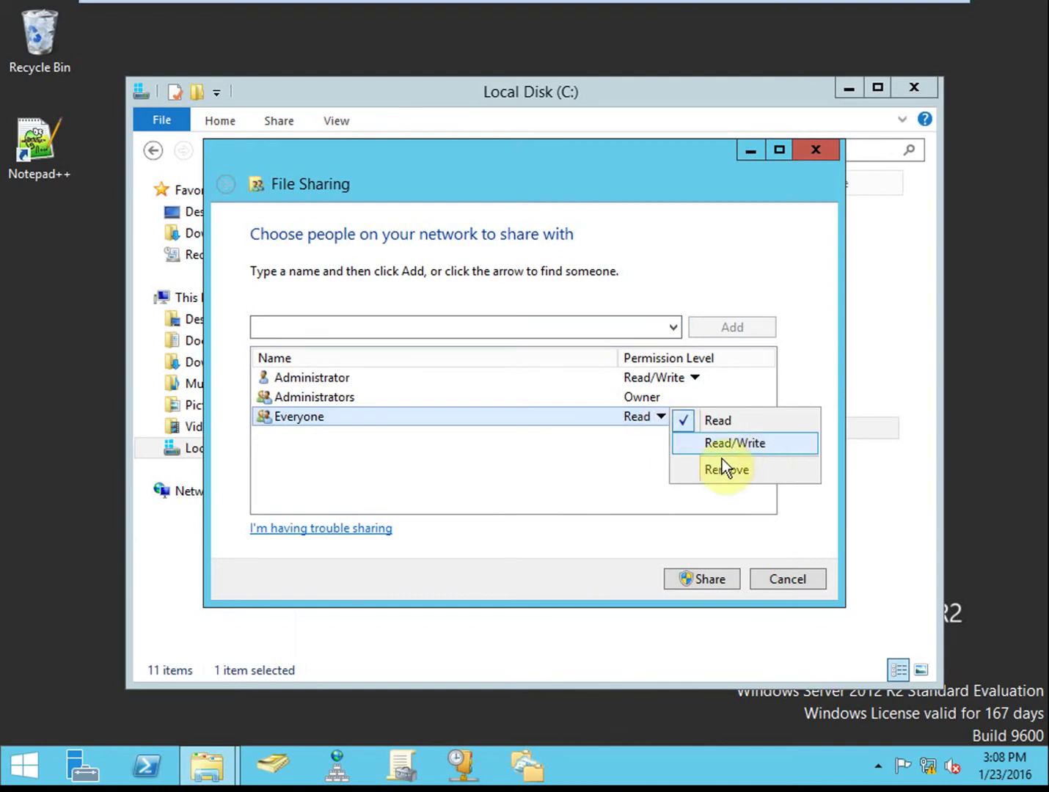
{"action": "left_click", "coordinate": [625, 468]}
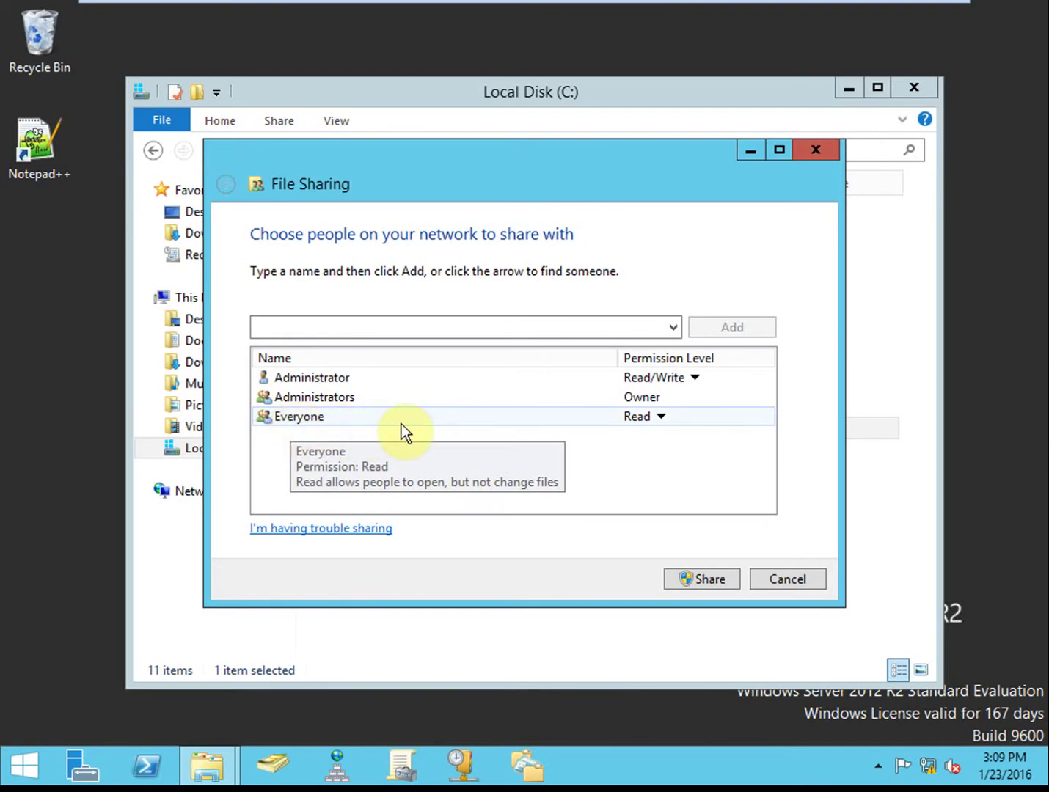
{"action": "left_click", "coordinate": [703, 580]}
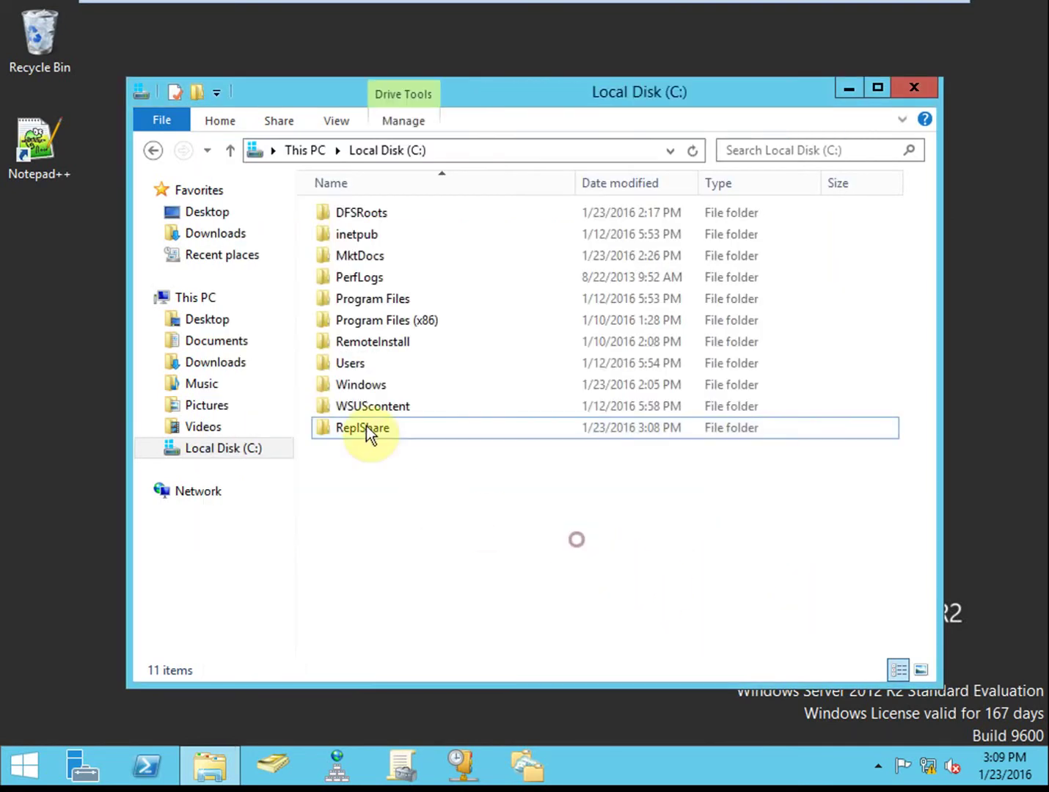
Create a new text document named ReplDoc1 inside the ReplShare folder.
{"action": "double_click", "coordinate": [363, 428]}
{"action": "right_click", "coordinate": [473, 305]}
{"action": "mouse_move", "coordinate": [582, 536]}
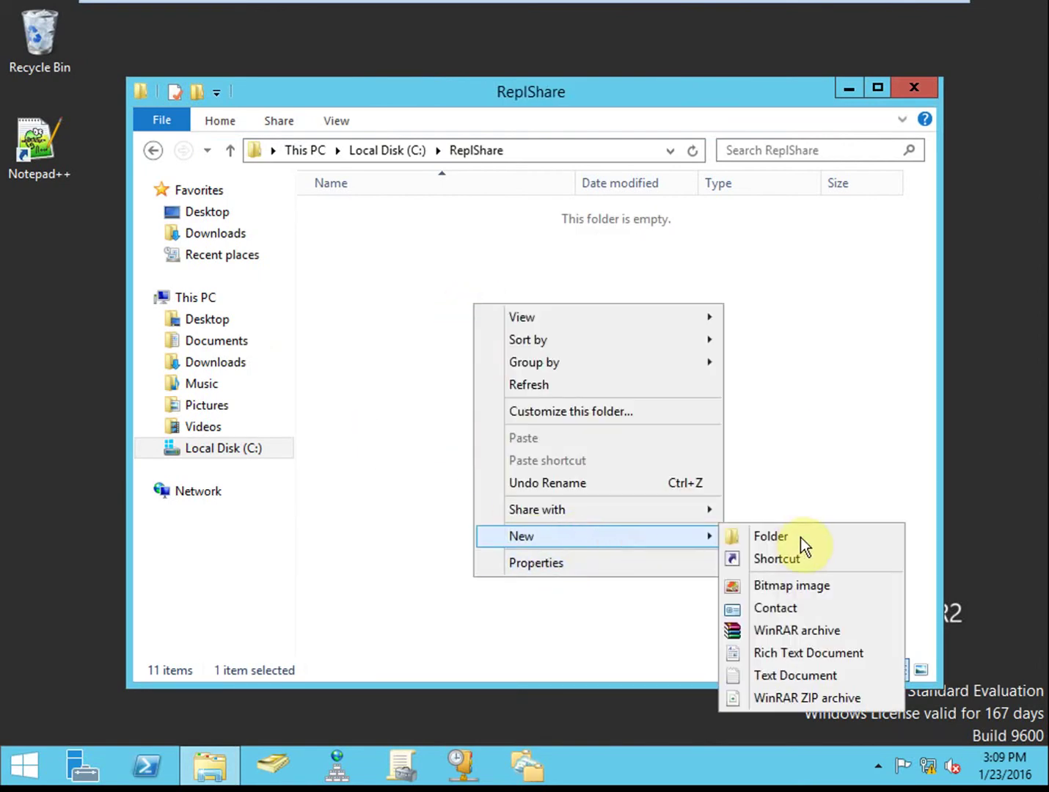
{"action": "left_click", "coordinate": [796, 668]}
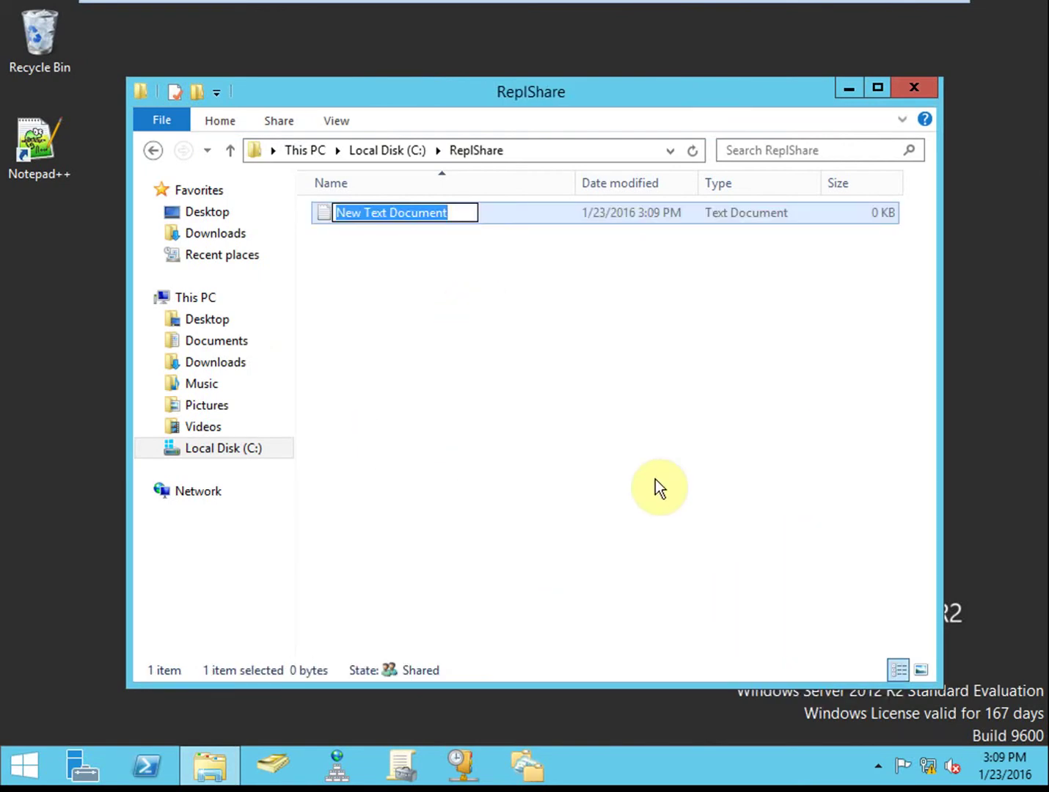
{"action": "type", "text": "RpleDoc1"}
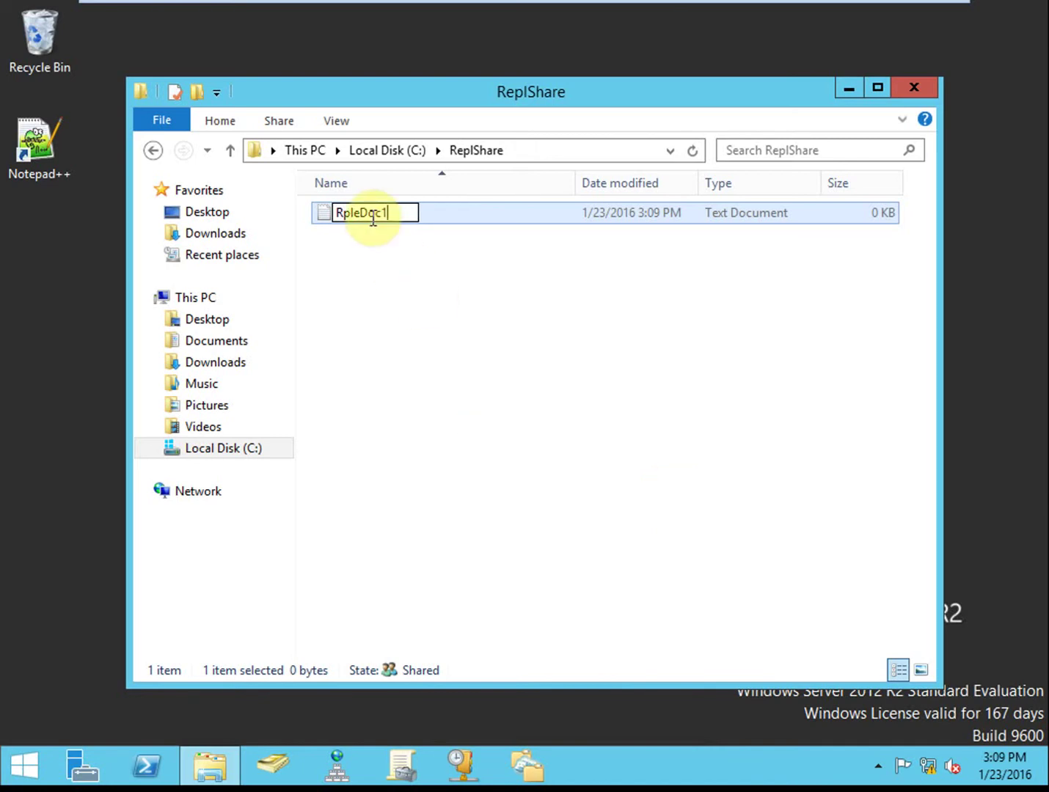
{"action": "key", "text": "Left"}
{"action": "key", "text": "Left"}
{"action": "key", "text": "Left"}
{"action": "key", "text": "Left"}
{"action": "key", "text": "BackSpace"}
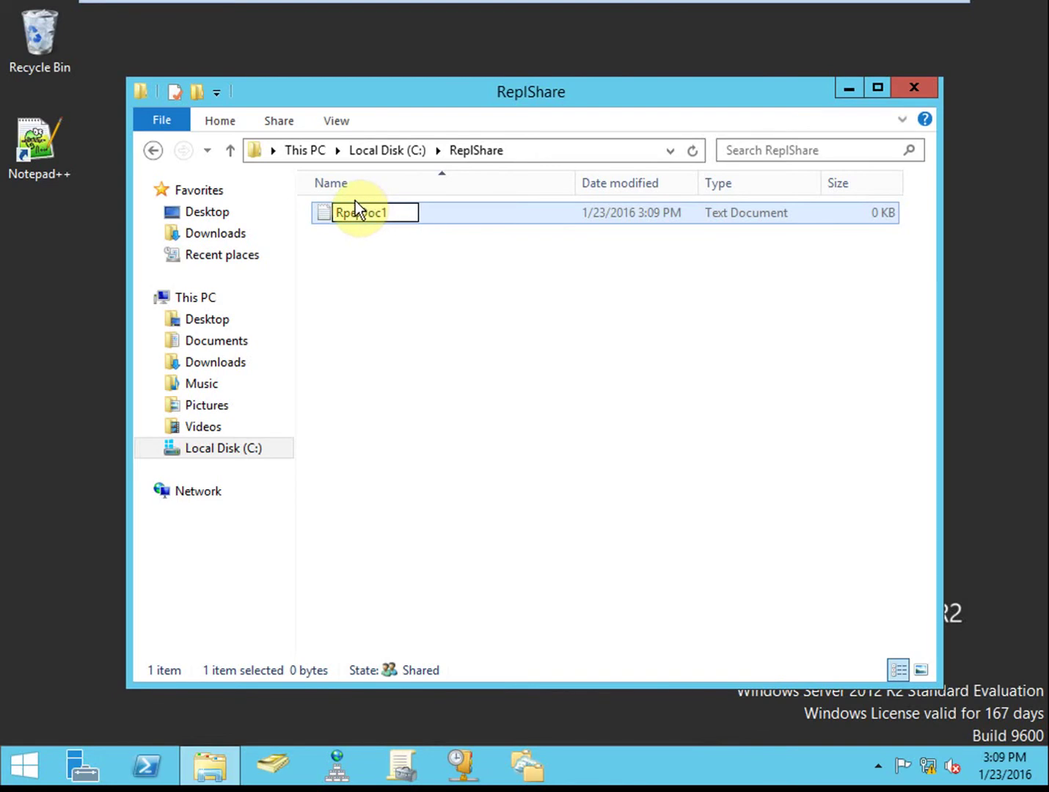
{"action": "key", "text": "Left"}
{"action": "key", "text": "Left"}
{"action": "type", "text": "e"}
{"action": "left_click", "coordinate": [446, 344]}
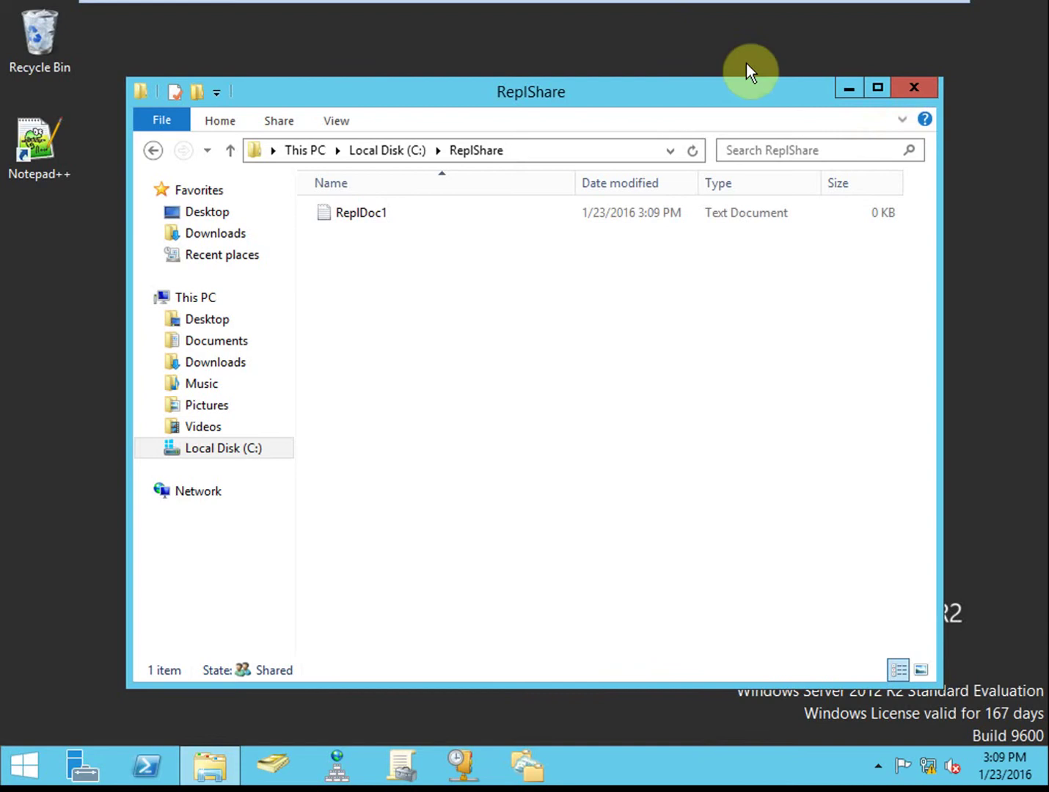
Switch to the second server's virtual machine and create a folder named ReplShare on its C: drive.
{"action": "mouse_move", "coordinate": [741, 11]}
{"action": "left_click", "coordinate": [796, 17]}
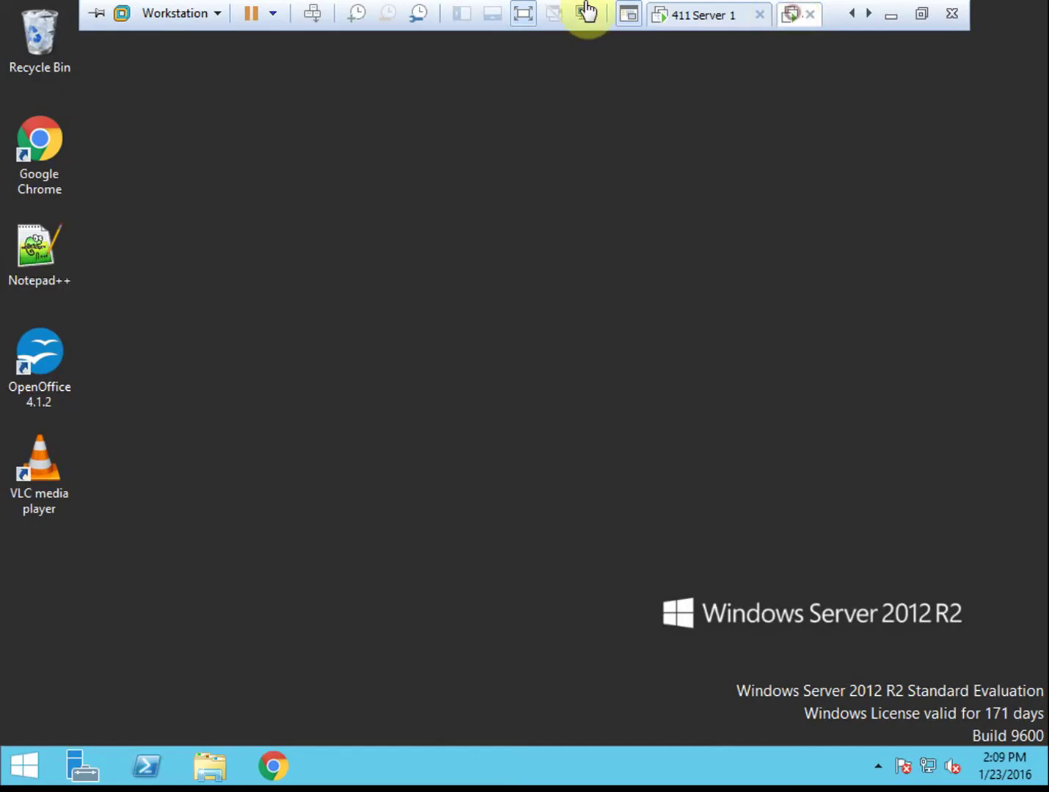
{"action": "left_click", "coordinate": [213, 768]}
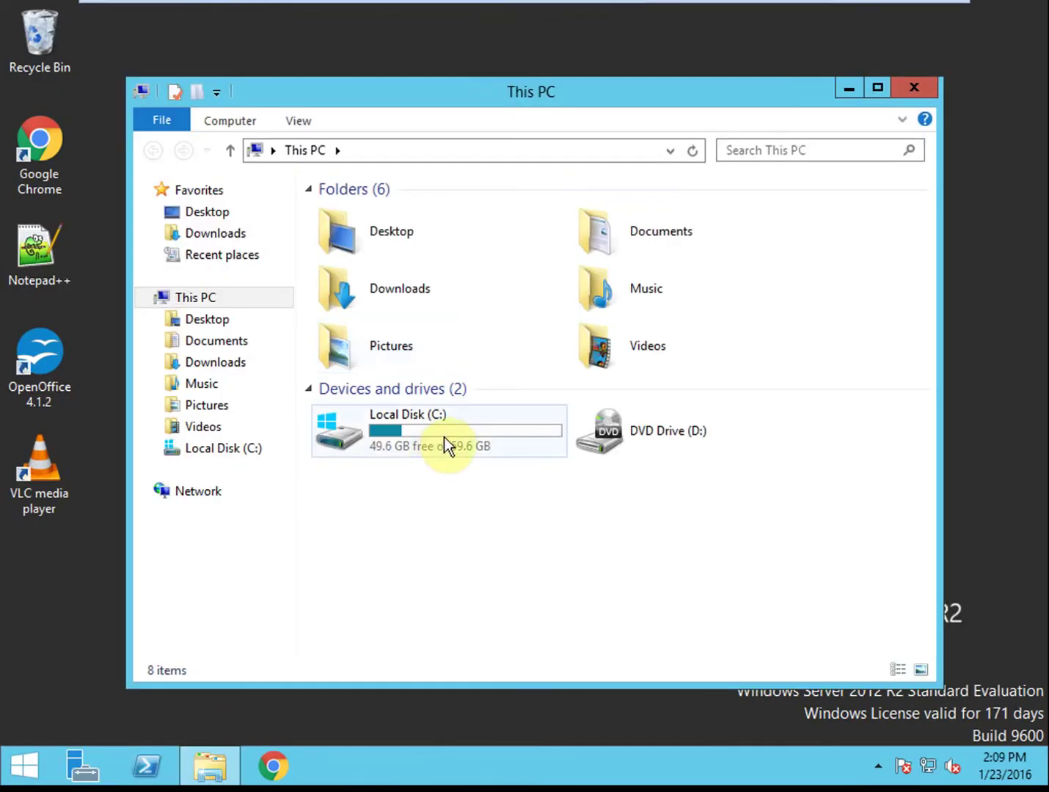
{"action": "double_click", "coordinate": [445, 437]}
{"action": "right_click", "coordinate": [368, 427]}
{"action": "left_click", "coordinate": [446, 637]}
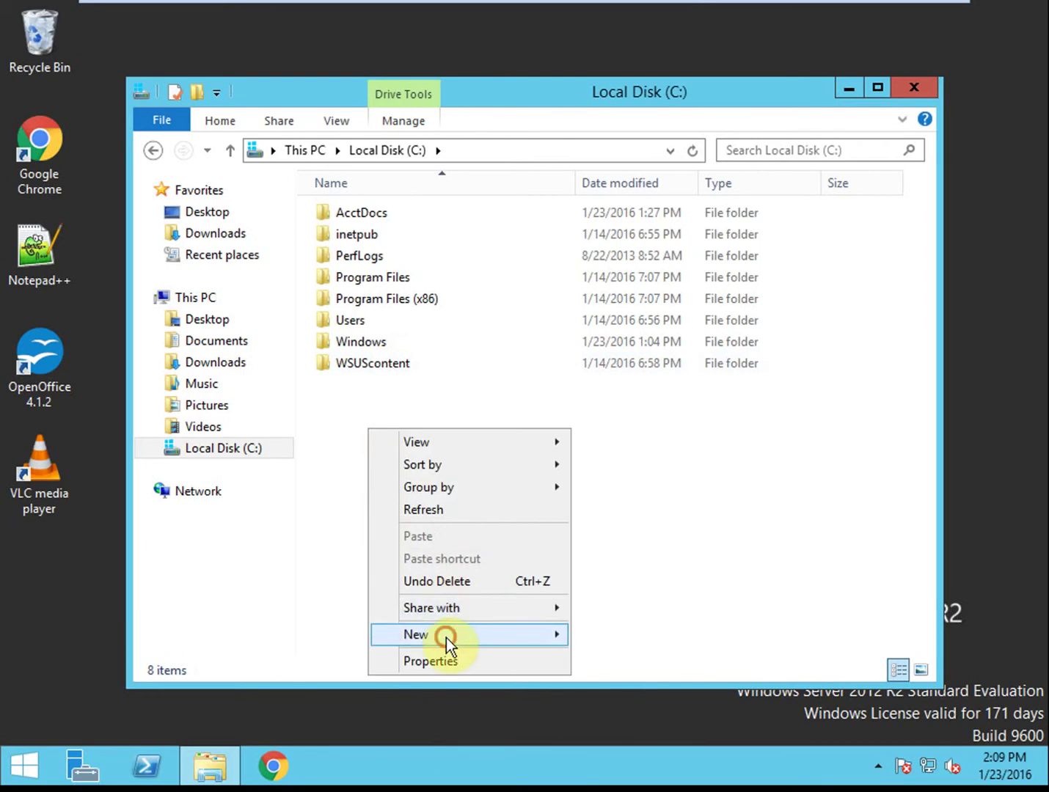
{"action": "left_click", "coordinate": [656, 428]}
{"action": "type", "text": "Re"}
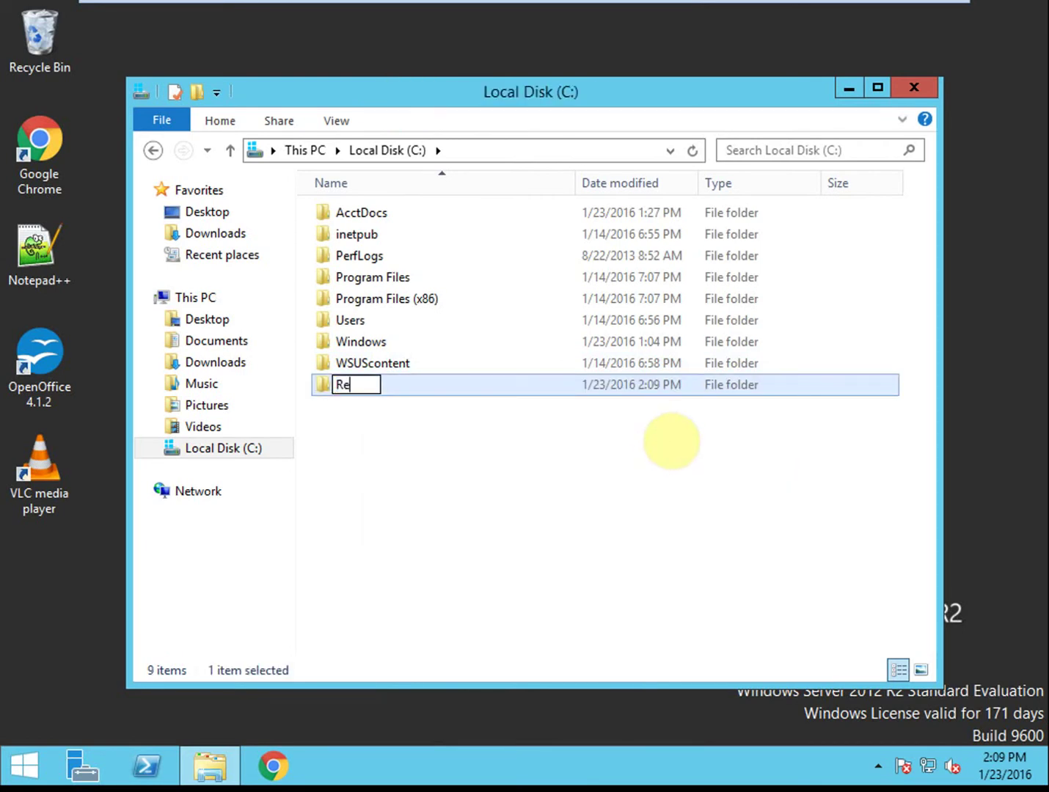
{"action": "type", "text": "plShare"}
{"action": "left_click", "coordinate": [648, 433]}
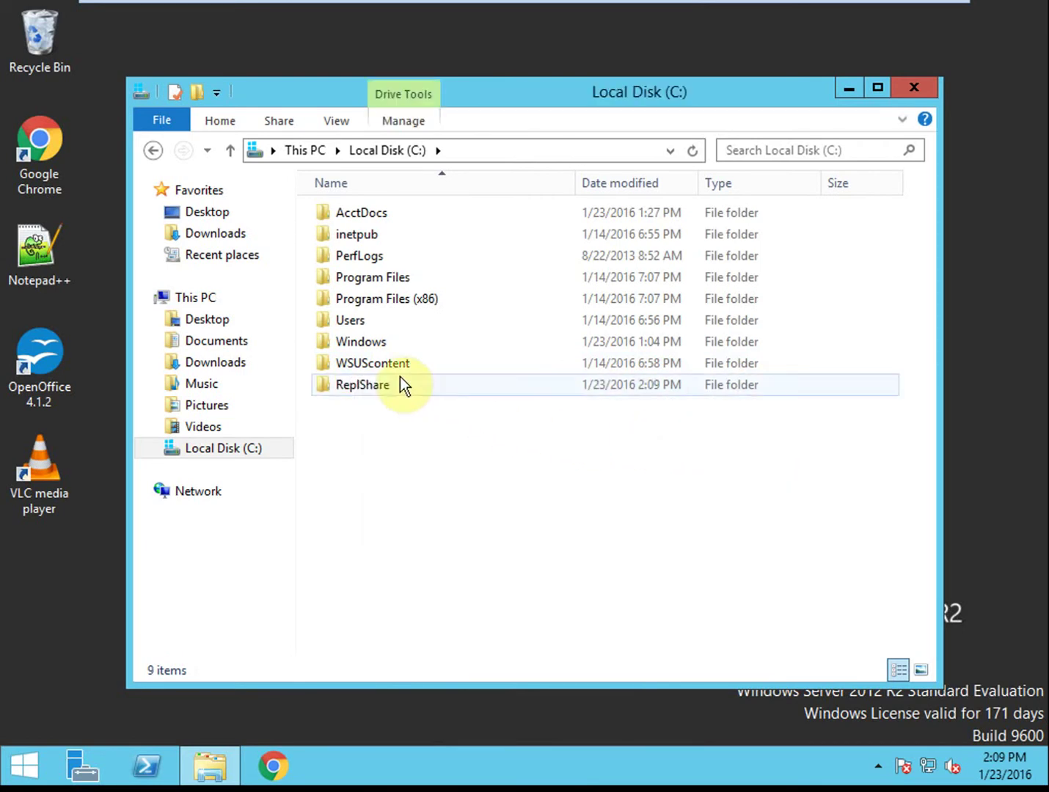
Share the second server's ReplShare folder with Everyone, keeping the default permission level.
{"action": "right_click", "coordinate": [372, 390]}
{"action": "mouse_move", "coordinate": [484, 466]}
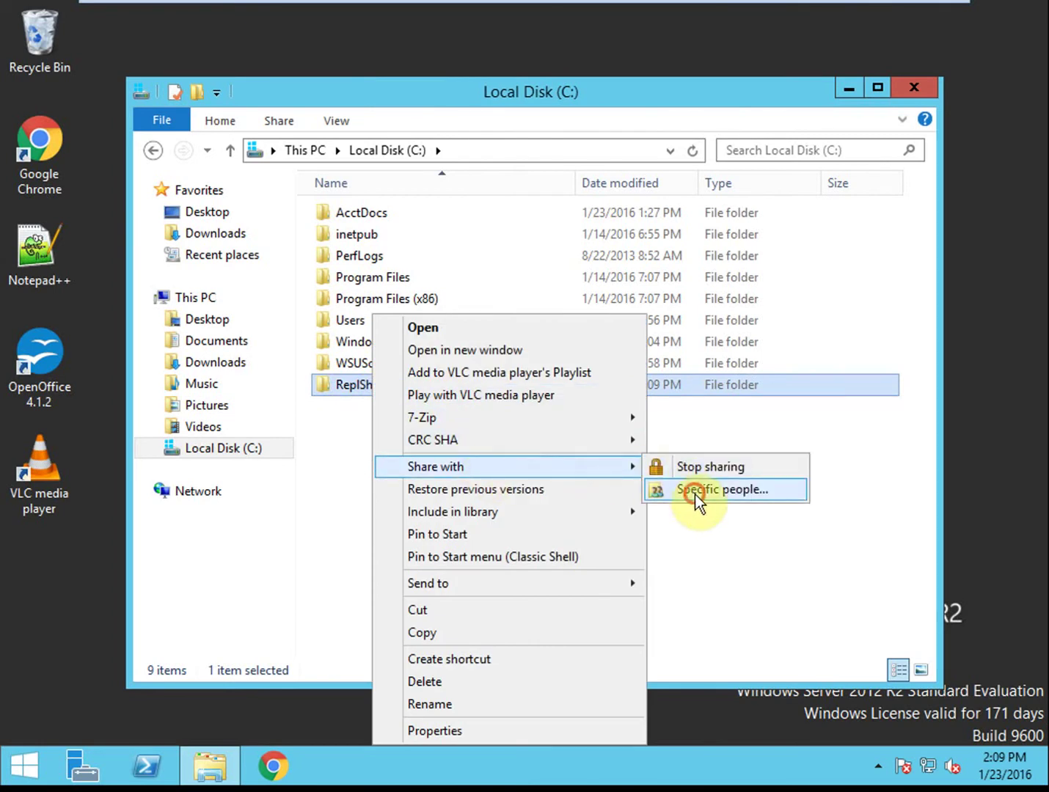
{"action": "left_click", "coordinate": [696, 493]}
{"action": "type", "text": "everyone"}
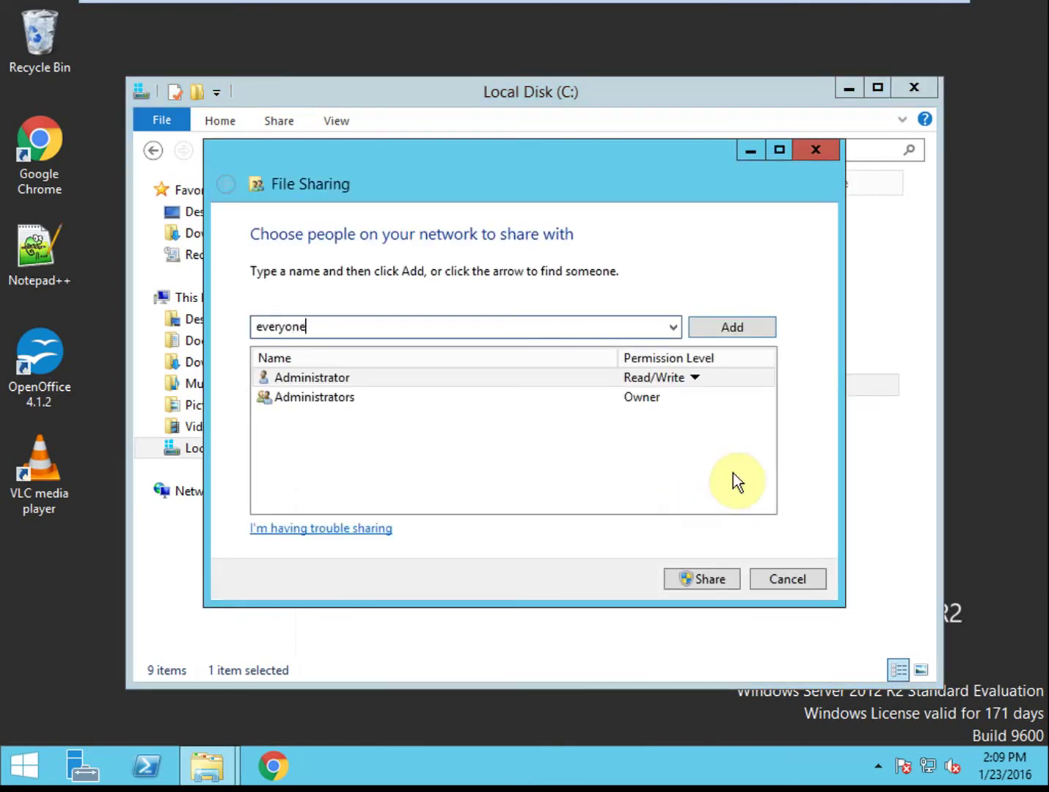
{"action": "left_click", "coordinate": [766, 331]}
{"action": "left_click", "coordinate": [706, 576]}
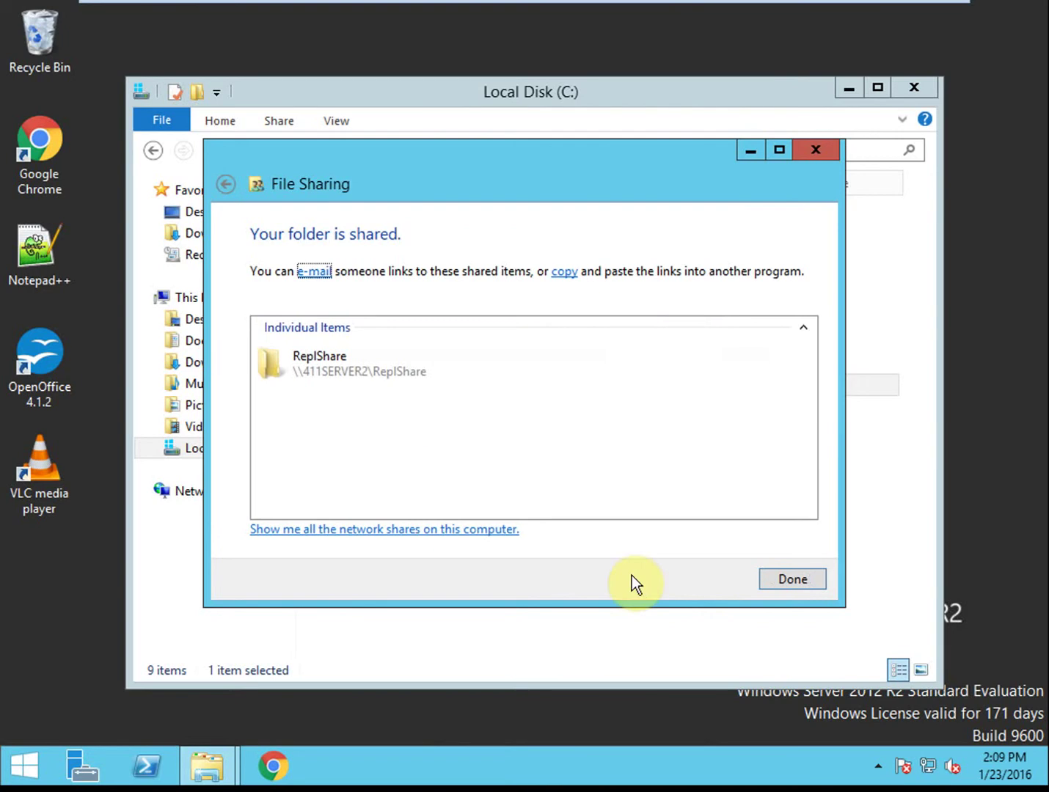
{"action": "left_click", "coordinate": [790, 577]}
Create a new rich text document named ReplDoc2 inside the second server's ReplShare folder.
{"action": "double_click", "coordinate": [367, 385]}
{"action": "right_click", "coordinate": [423, 327]}
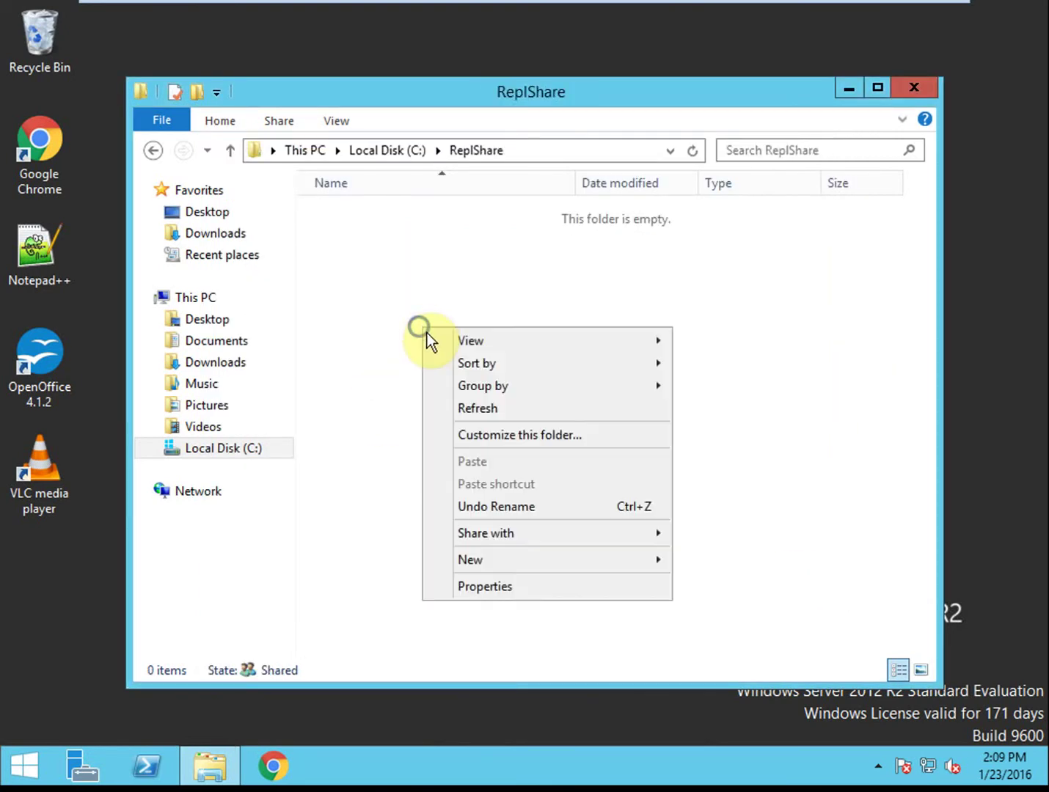
{"action": "mouse_move", "coordinate": [495, 558]}
{"action": "left_click", "coordinate": [746, 743]}
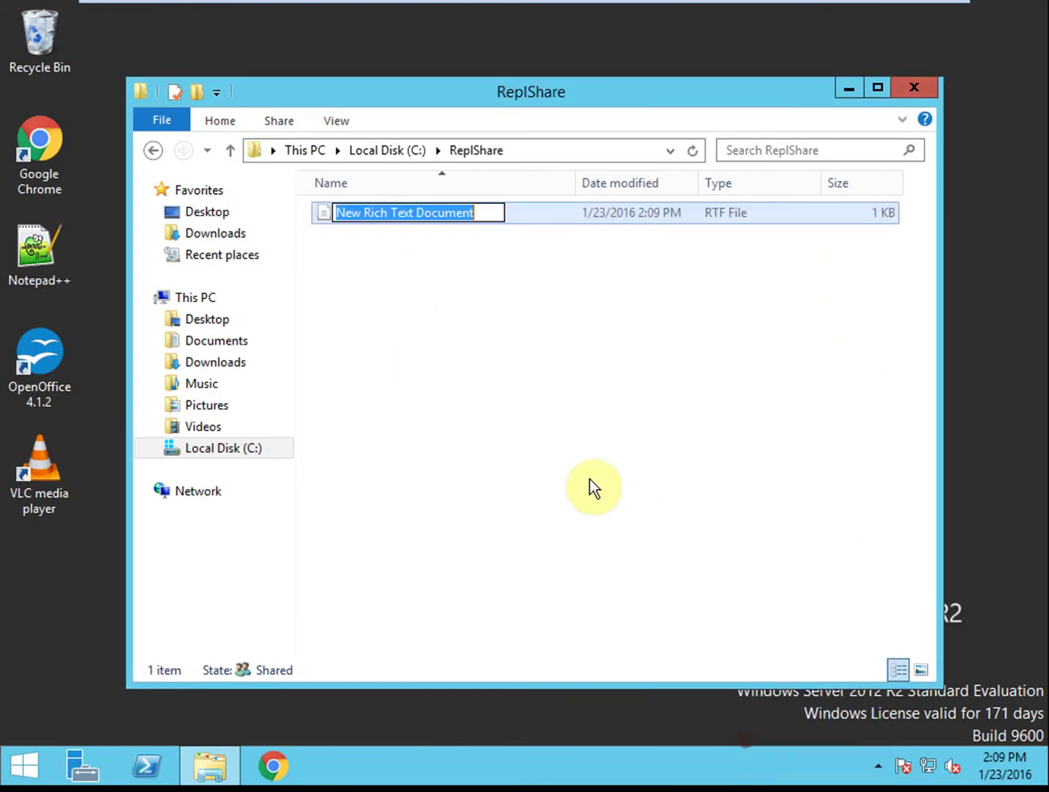
{"action": "type", "text": "ReplDoc2"}
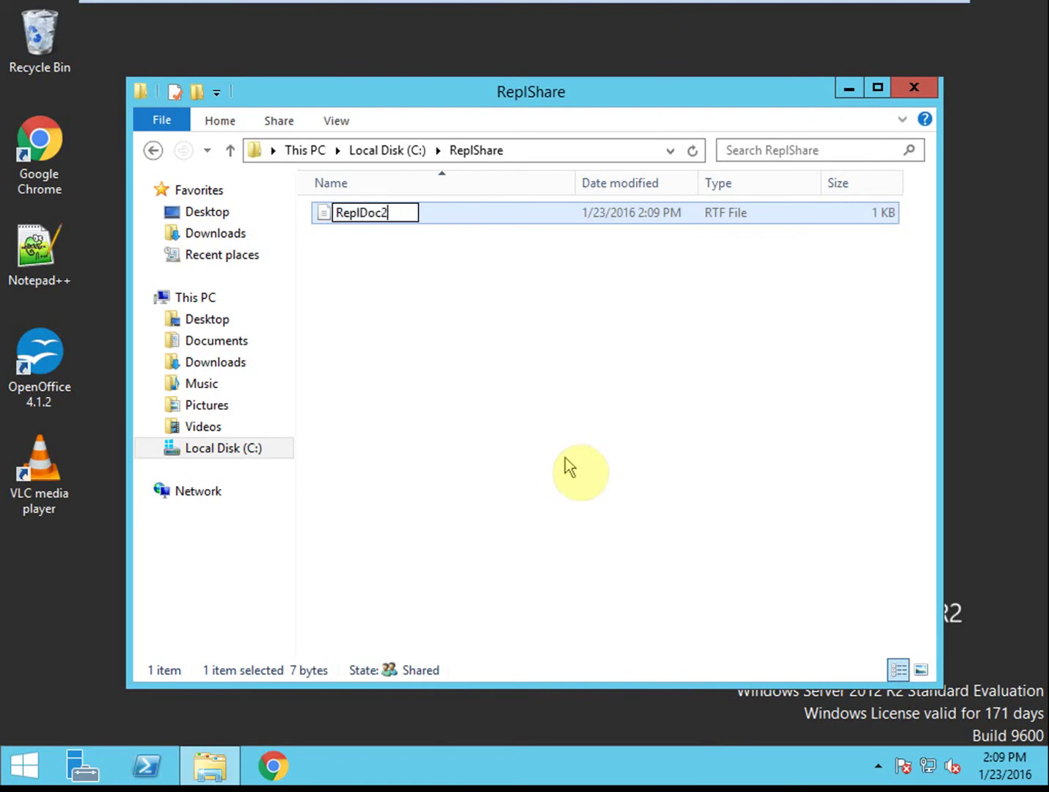
{"action": "left_click", "coordinate": [565, 458]}
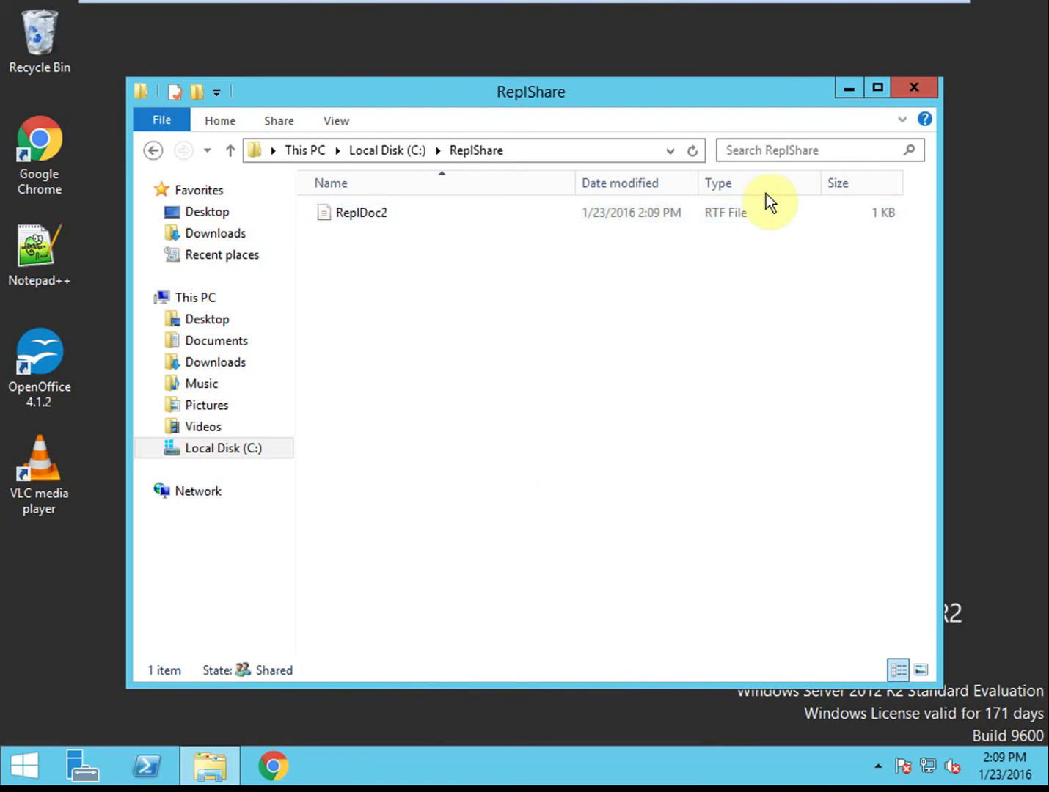
Switch back to the 411 Server 1 virtual machine and open the Replication node in DFS Management.
{"action": "mouse_move", "coordinate": [777, 1]}
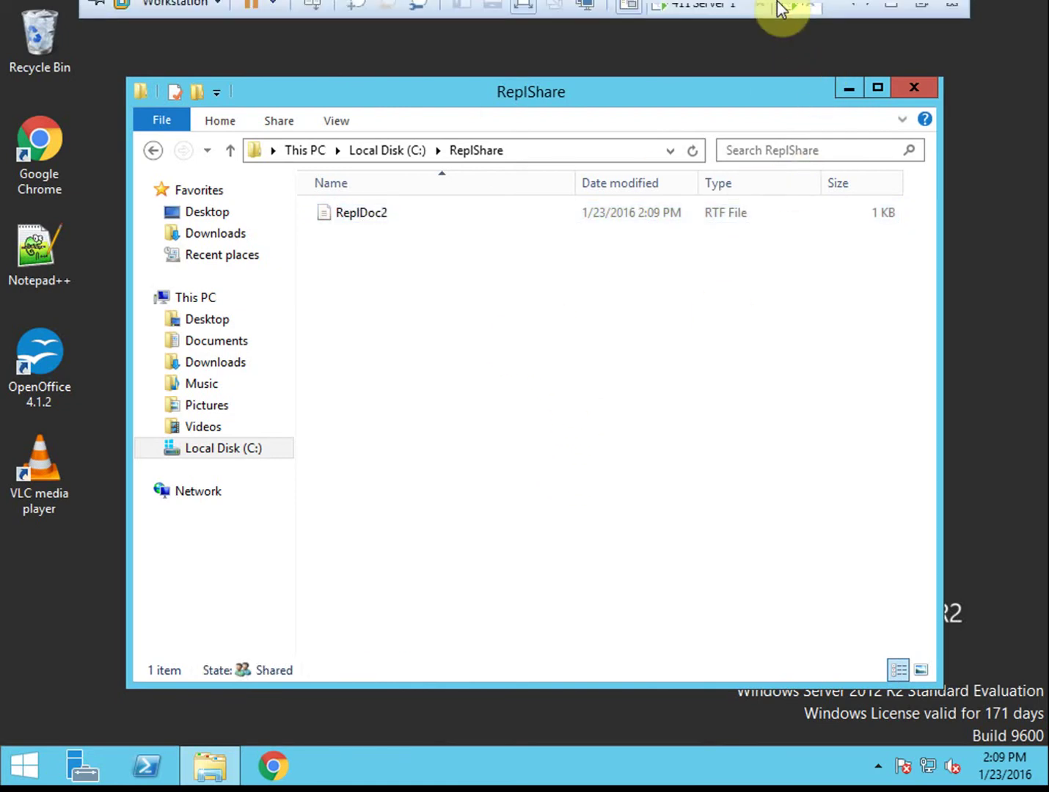
{"action": "left_click", "coordinate": [679, 12]}
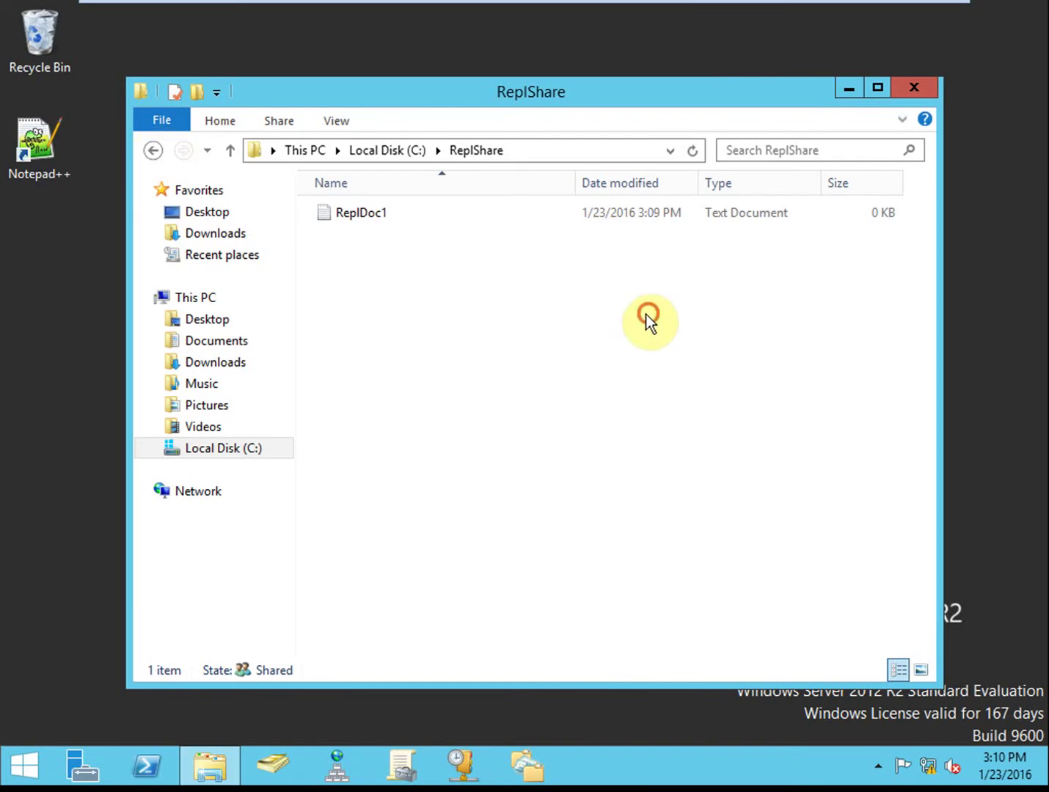
{"action": "left_click", "coordinate": [914, 87]}
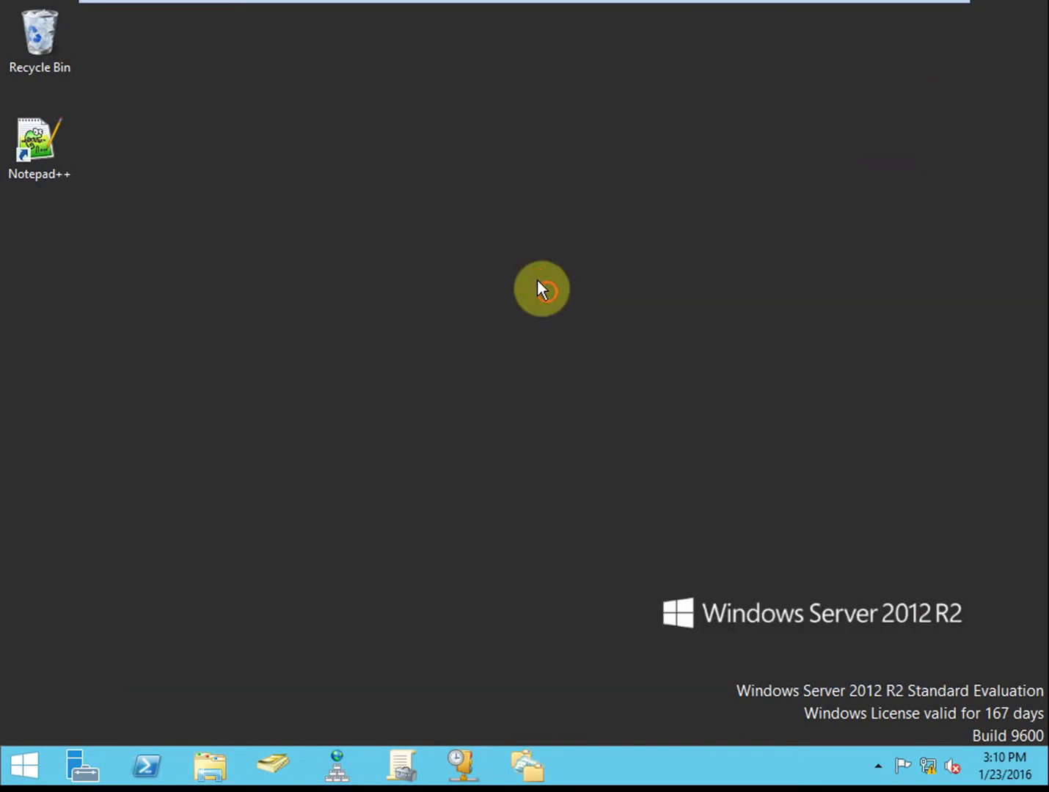
{"action": "left_click", "coordinate": [529, 771]}
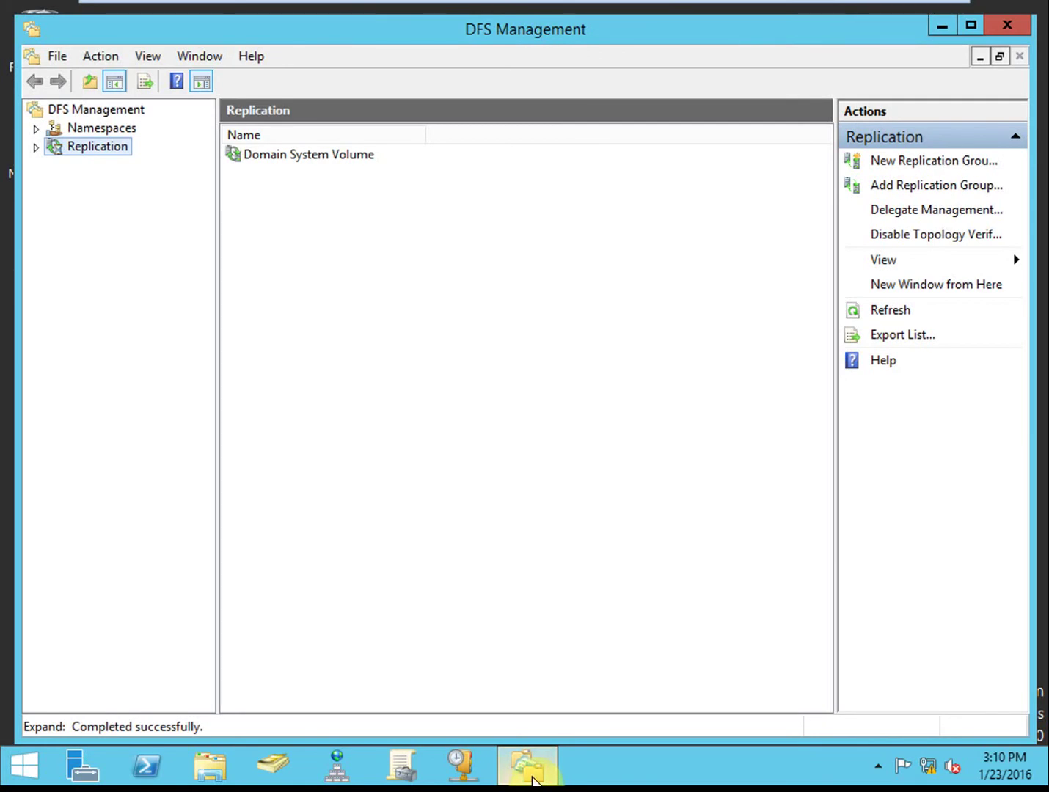
{"action": "left_click", "coordinate": [80, 151]}
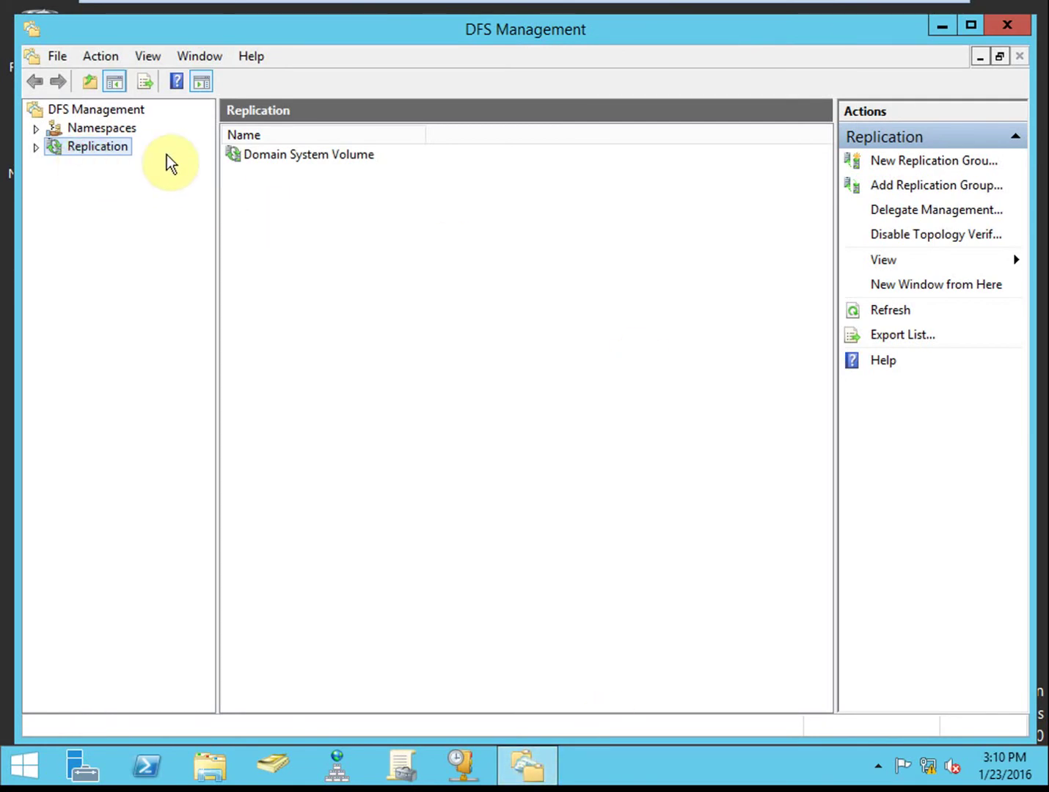
Examine the Domain System Volume replication group's membership, widening the Local Path column to read the full folder path.
{"action": "left_click", "coordinate": [35, 148]}
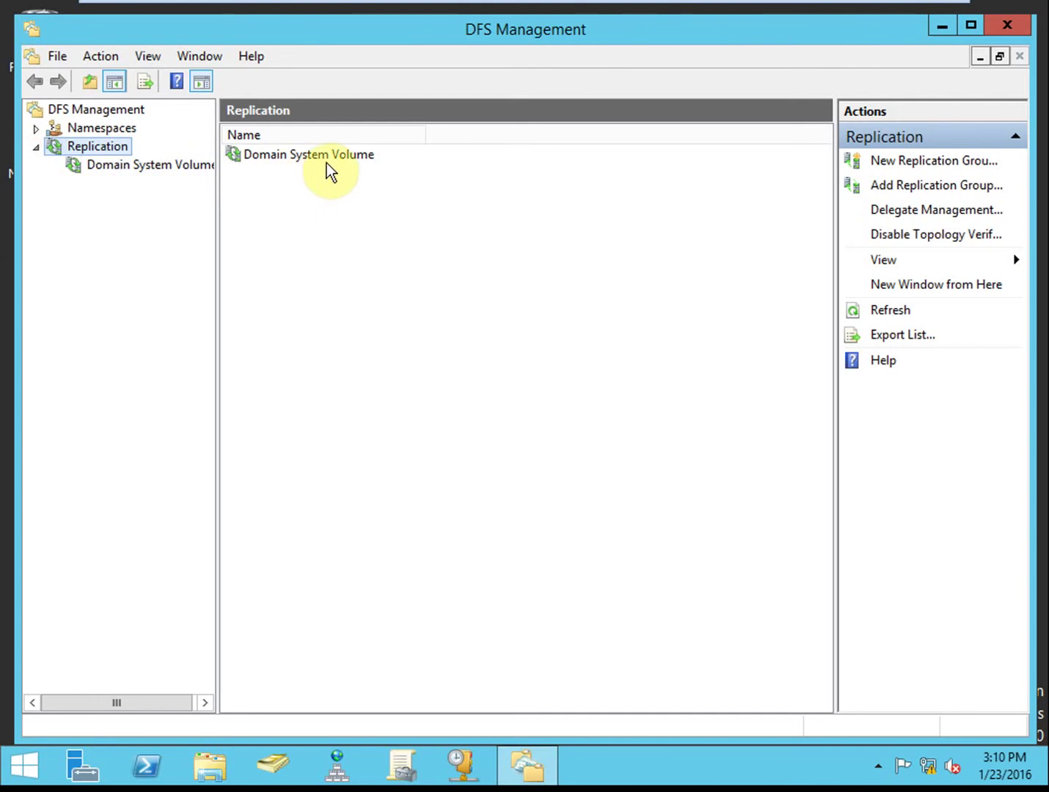
{"action": "left_click", "coordinate": [182, 169]}
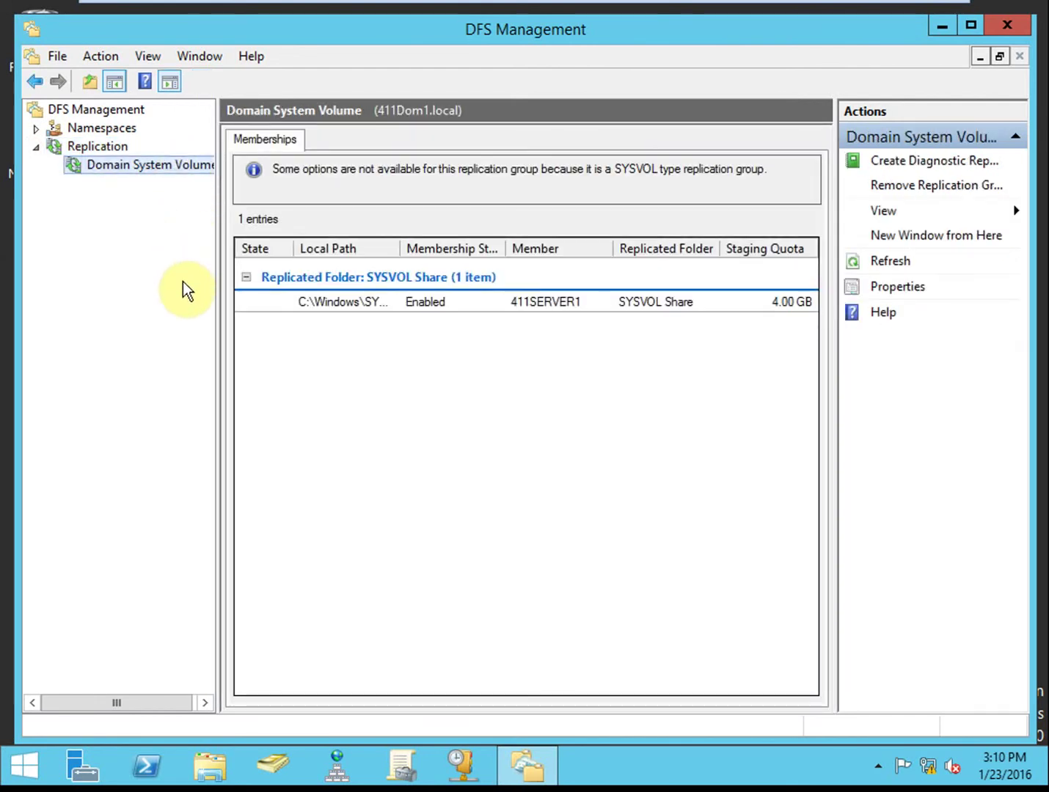
{"action": "left_click_drag", "start_coordinate": [399, 249], "coordinate": [485, 248]}
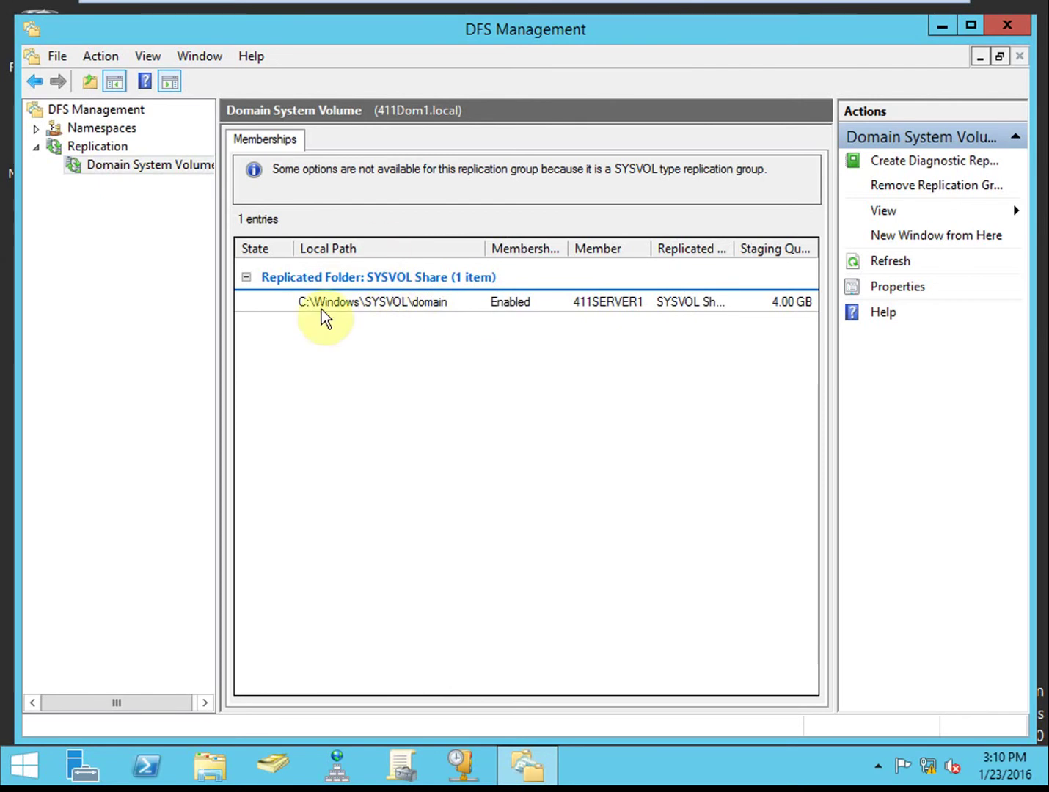
{"action": "left_click", "coordinate": [175, 229]}
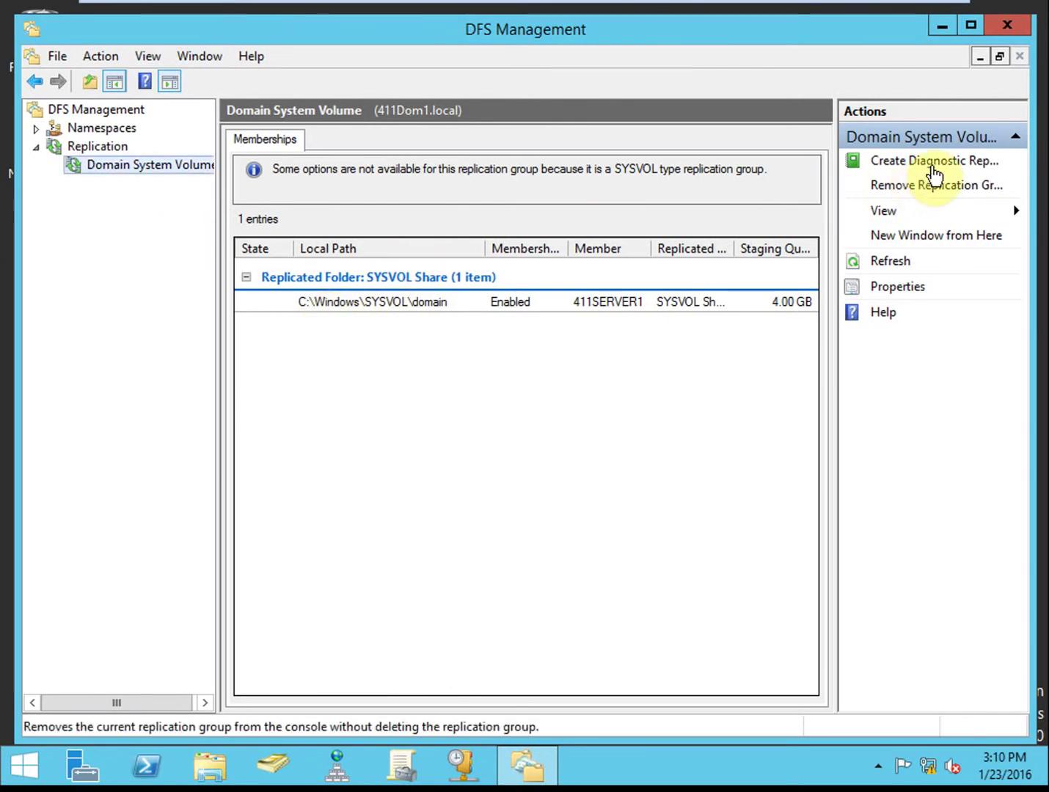
Start a new replication group from the Replication node and choose the multipurpose replication group type.
{"action": "left_click", "coordinate": [102, 147]}
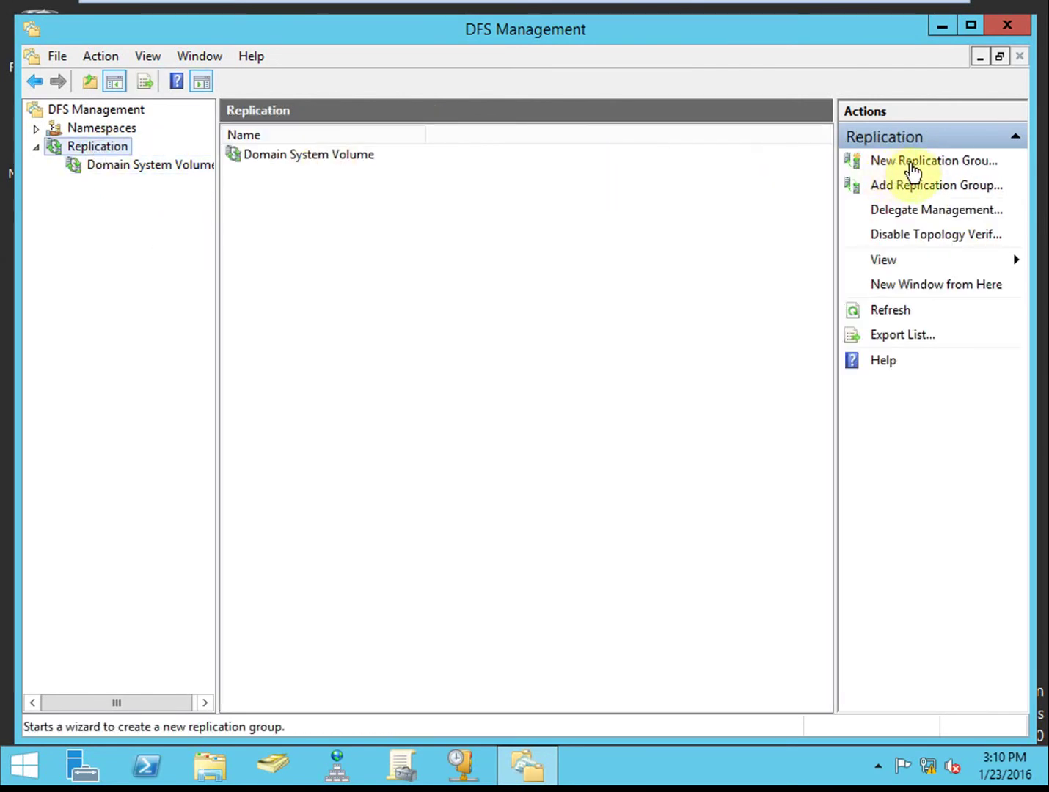
{"action": "left_click_drag", "start_coordinate": [836, 179], "coordinate": [717, 187]}
{"action": "left_click", "coordinate": [866, 161]}
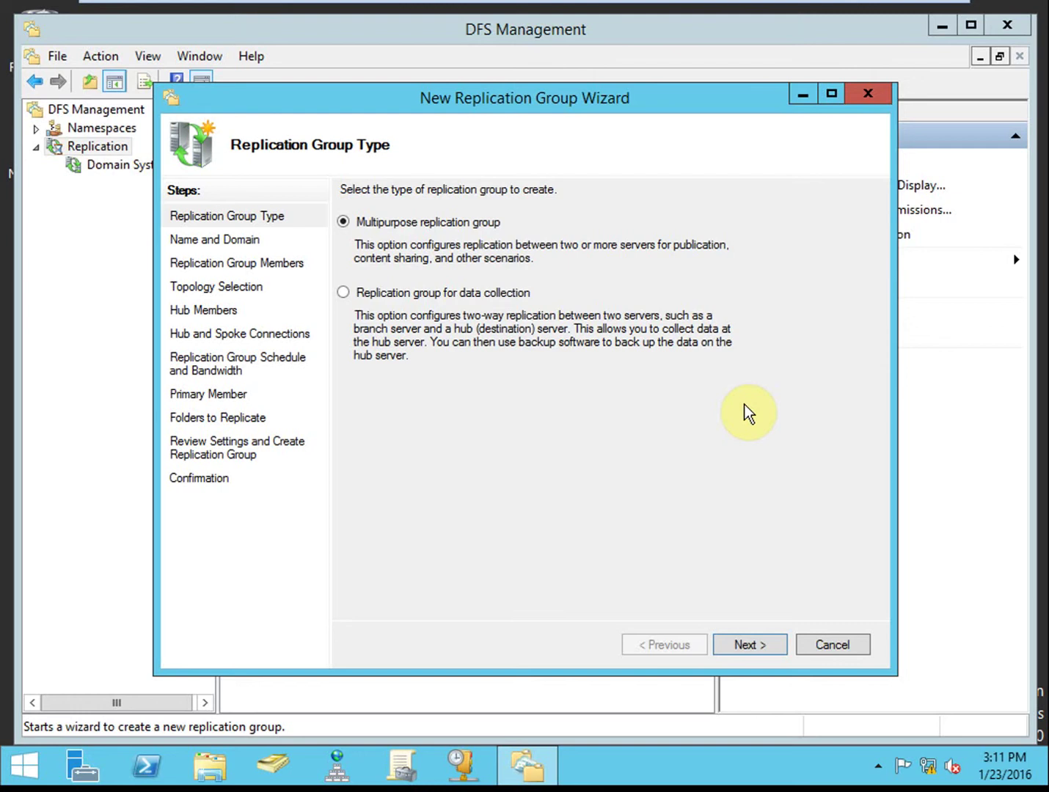
{"action": "left_click", "coordinate": [430, 224]}
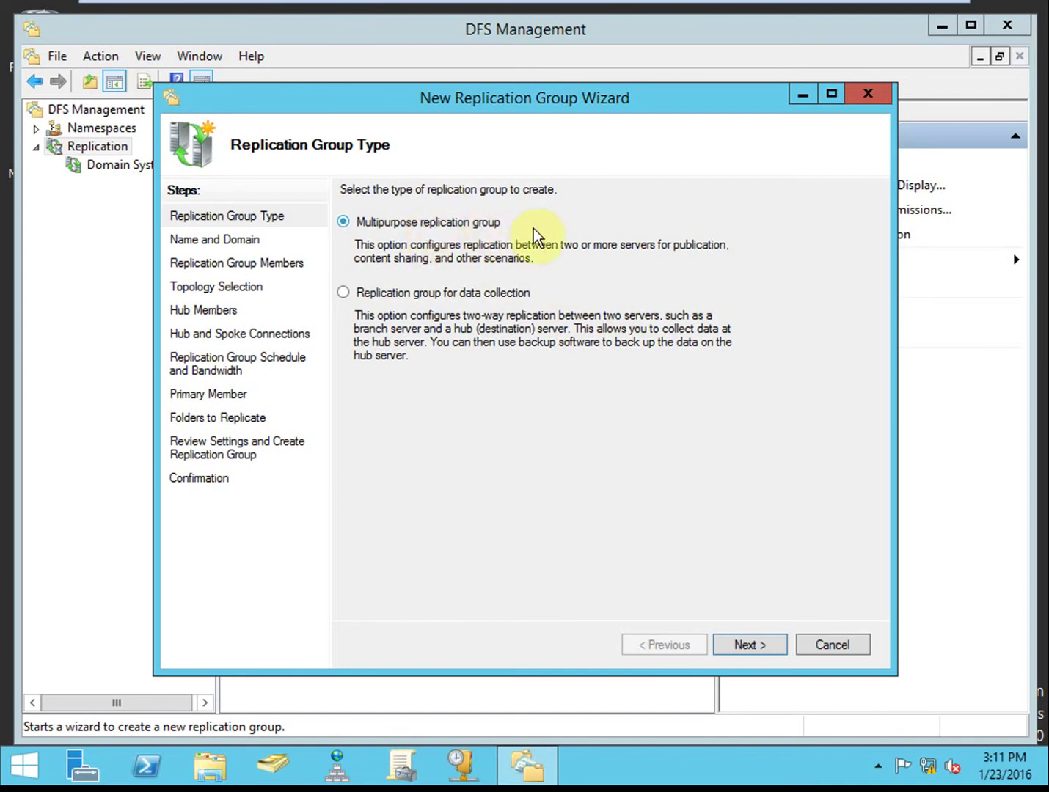
{"action": "left_click", "coordinate": [746, 647]}
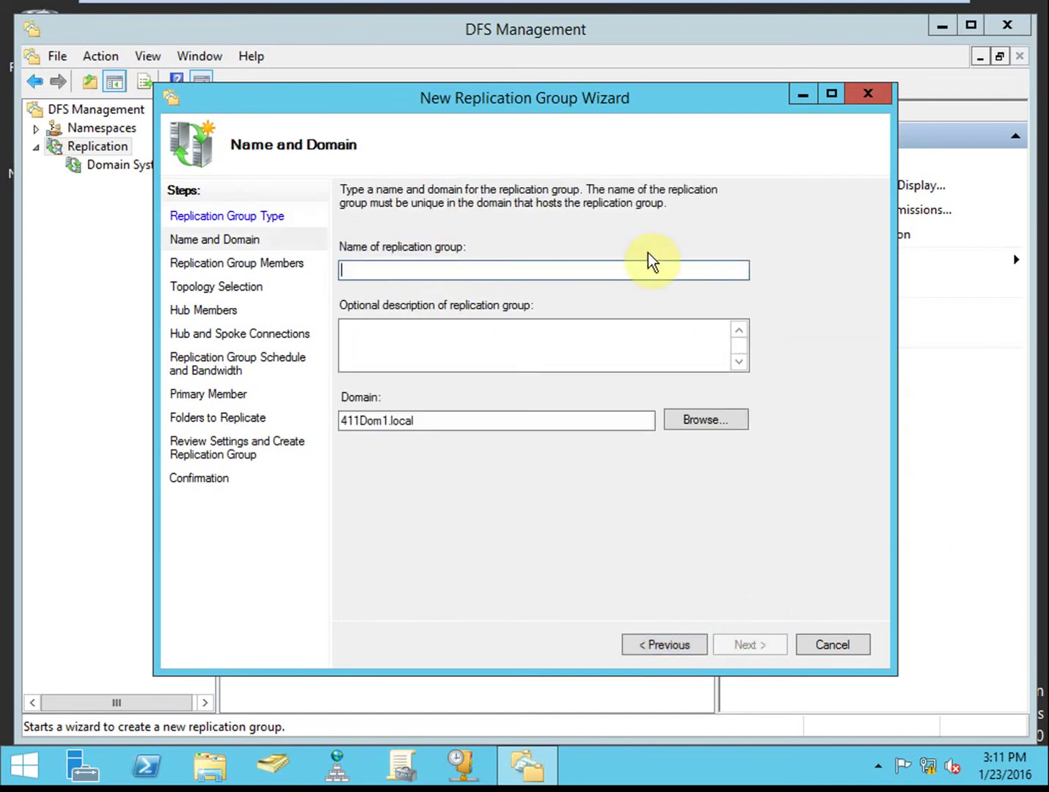
Name the replication group "Replication Share Group" in the 411Dom1.local domain, leaving the optional description empty.
{"action": "left_click", "coordinate": [388, 273]}
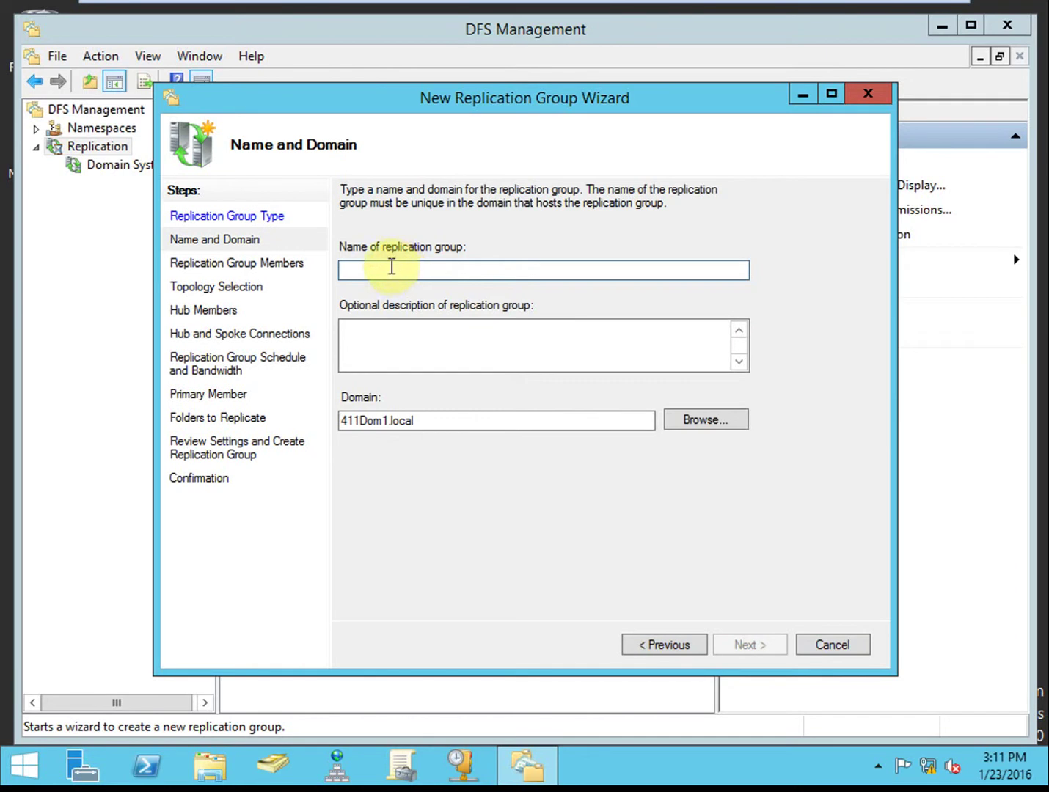
{"action": "left_click", "coordinate": [423, 276]}
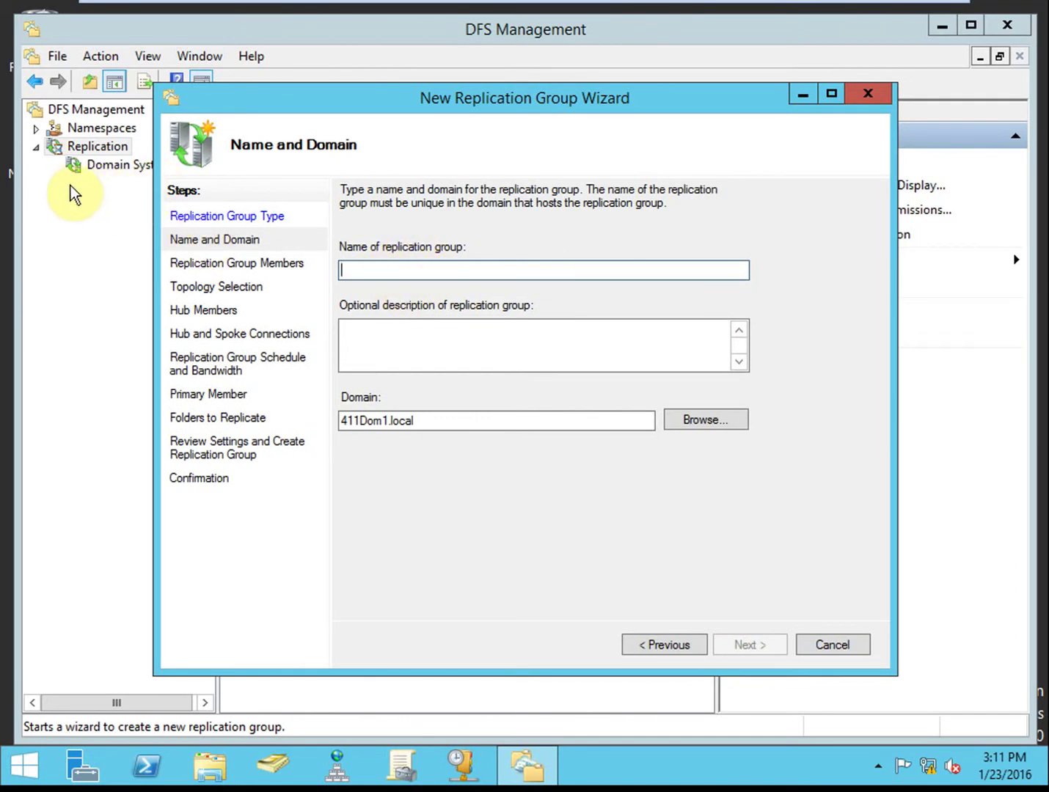
{"action": "left_click", "coordinate": [401, 265]}
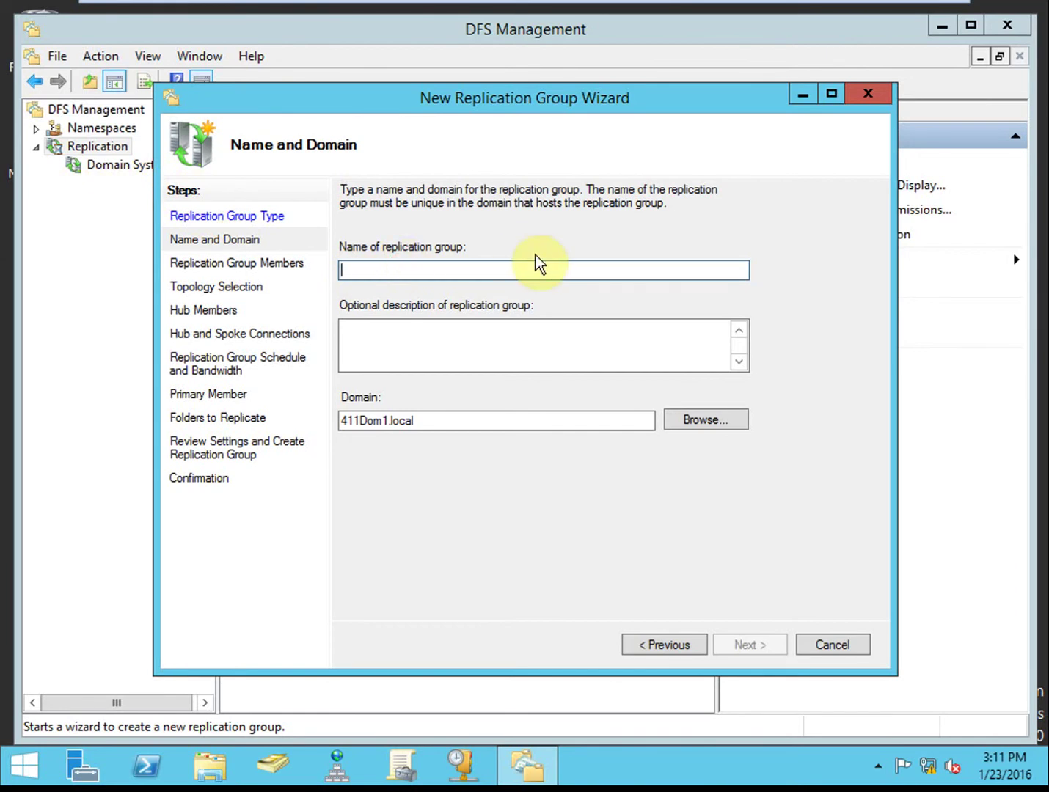
{"action": "type", "text": "Re"}
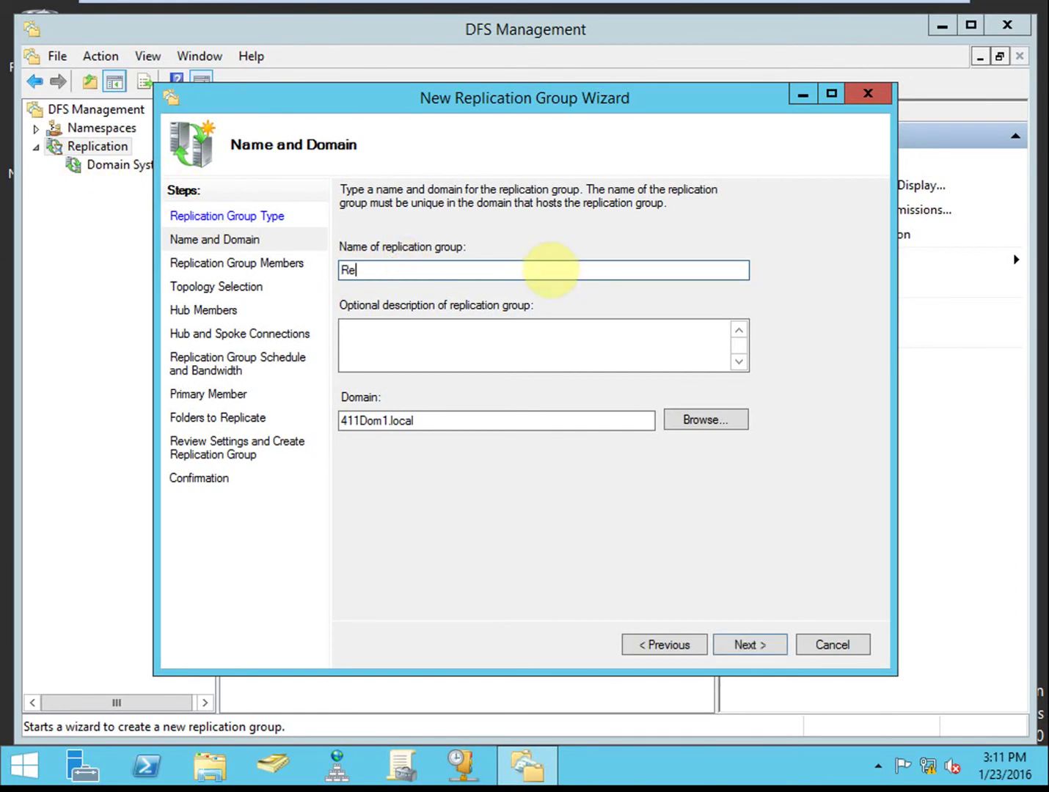
{"action": "type", "text": "plication Share Group"}
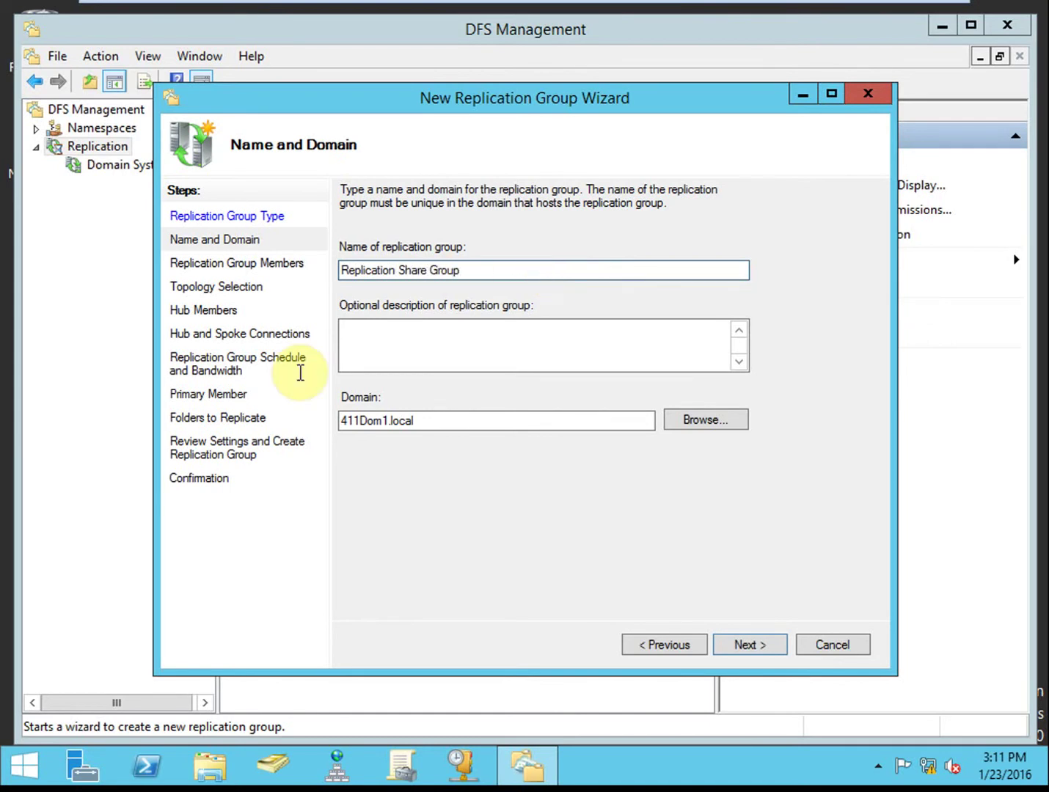
{"action": "left_click", "coordinate": [412, 339]}
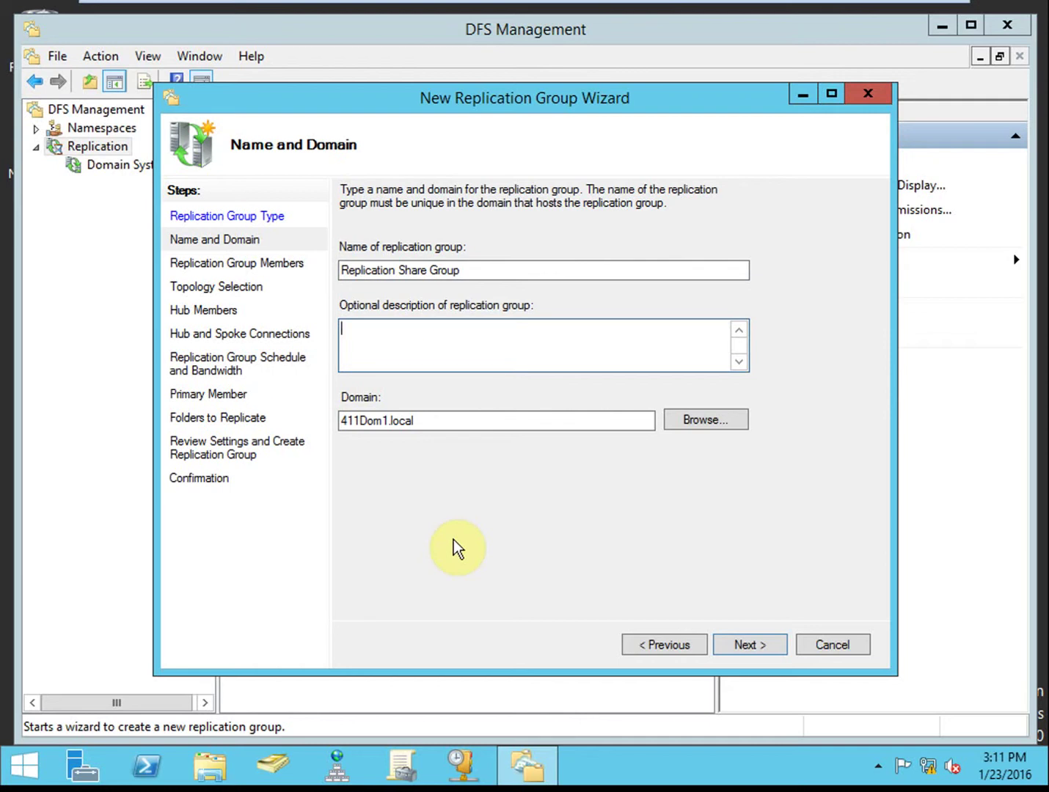
{"action": "left_click", "coordinate": [499, 357]}
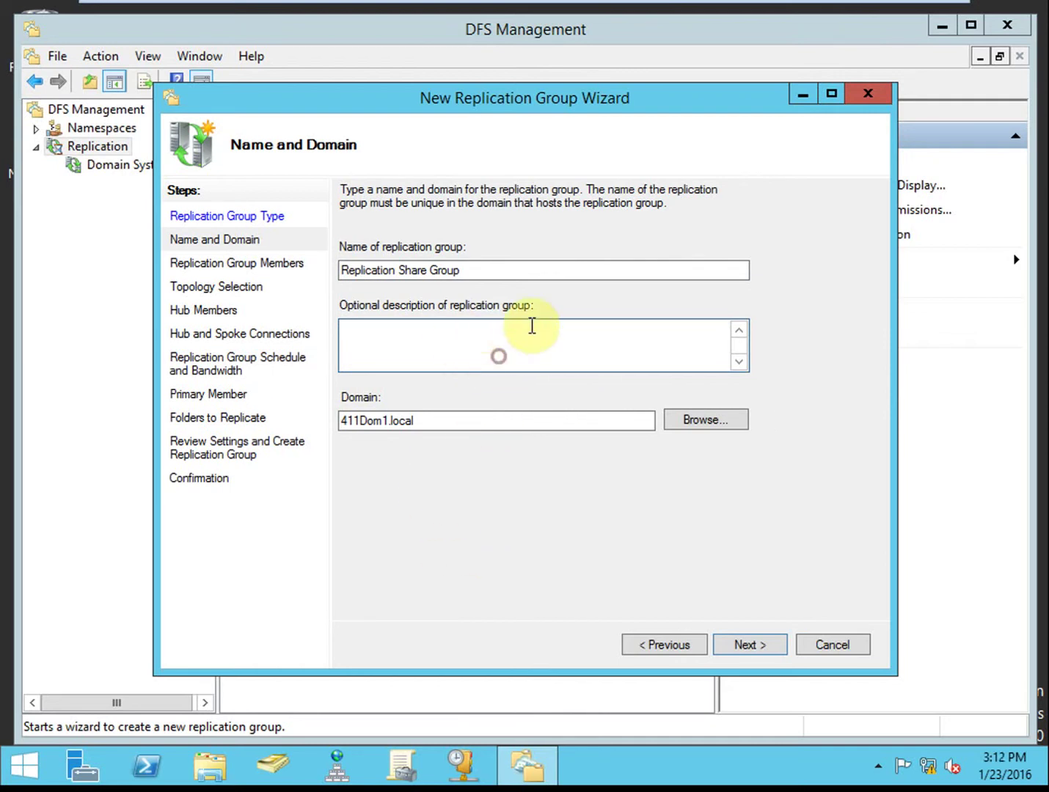
{"action": "left_click", "coordinate": [751, 647]}
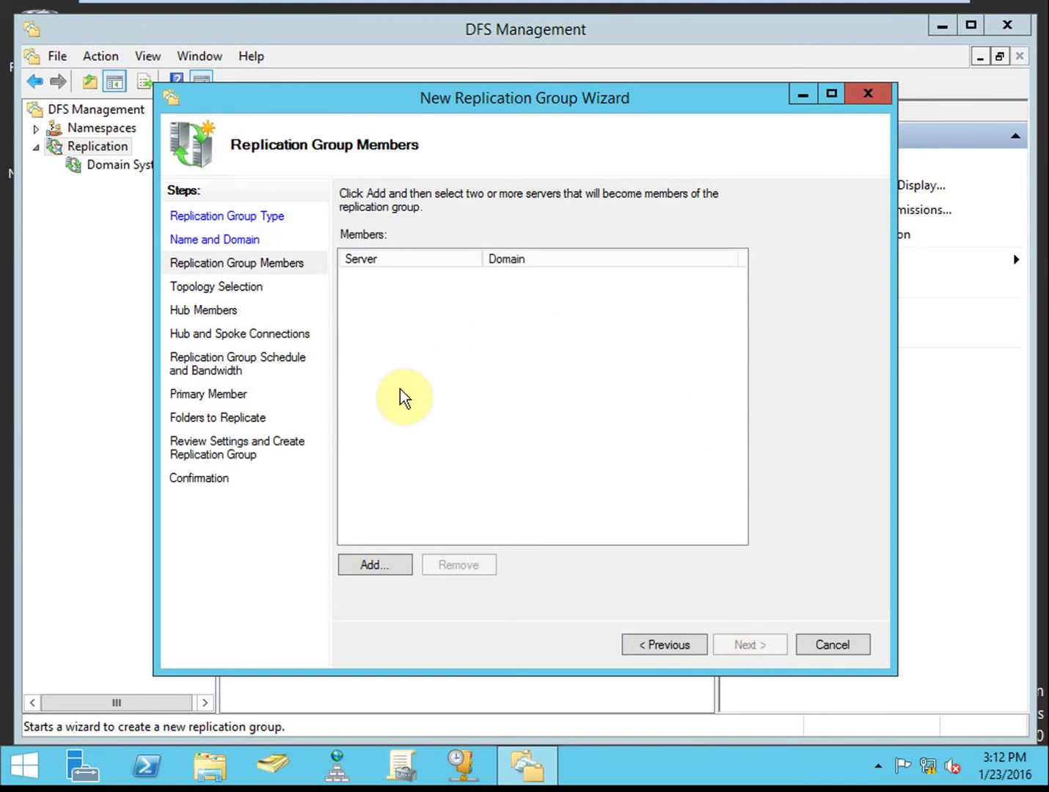
Add 411SERVER1 and 411SERVER2 as the replication group's members and continue to the topology selection.
{"action": "left_click", "coordinate": [375, 566]}
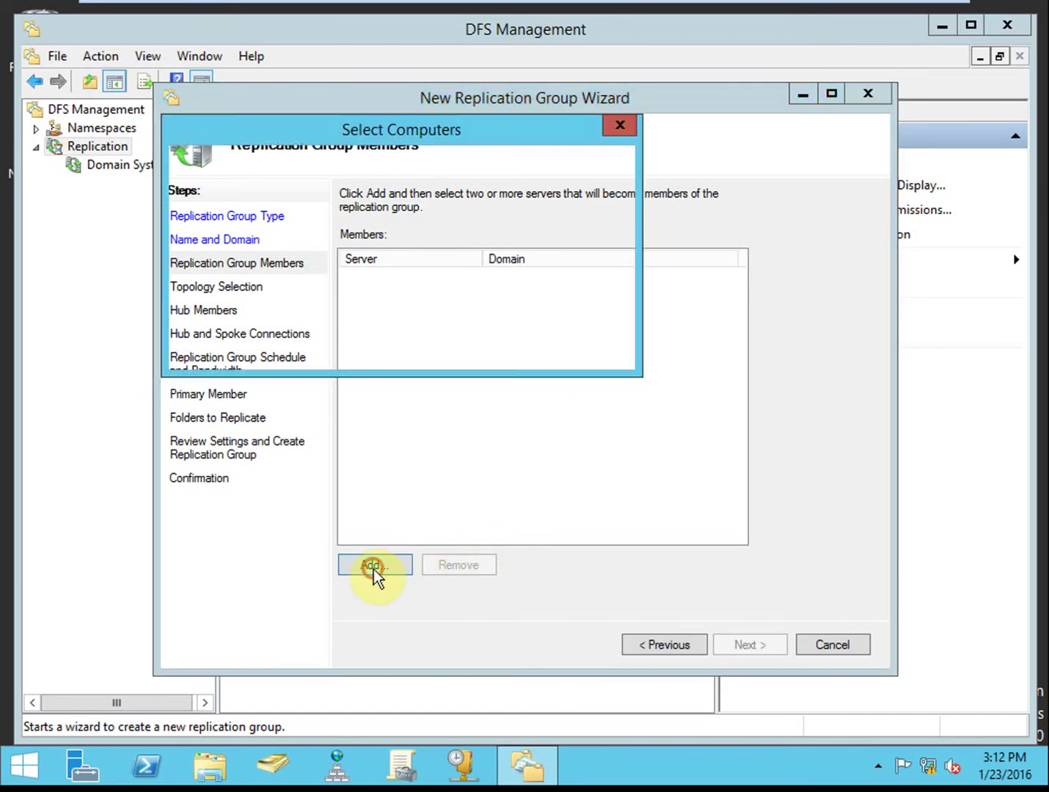
{"action": "type", "text": "411s"}
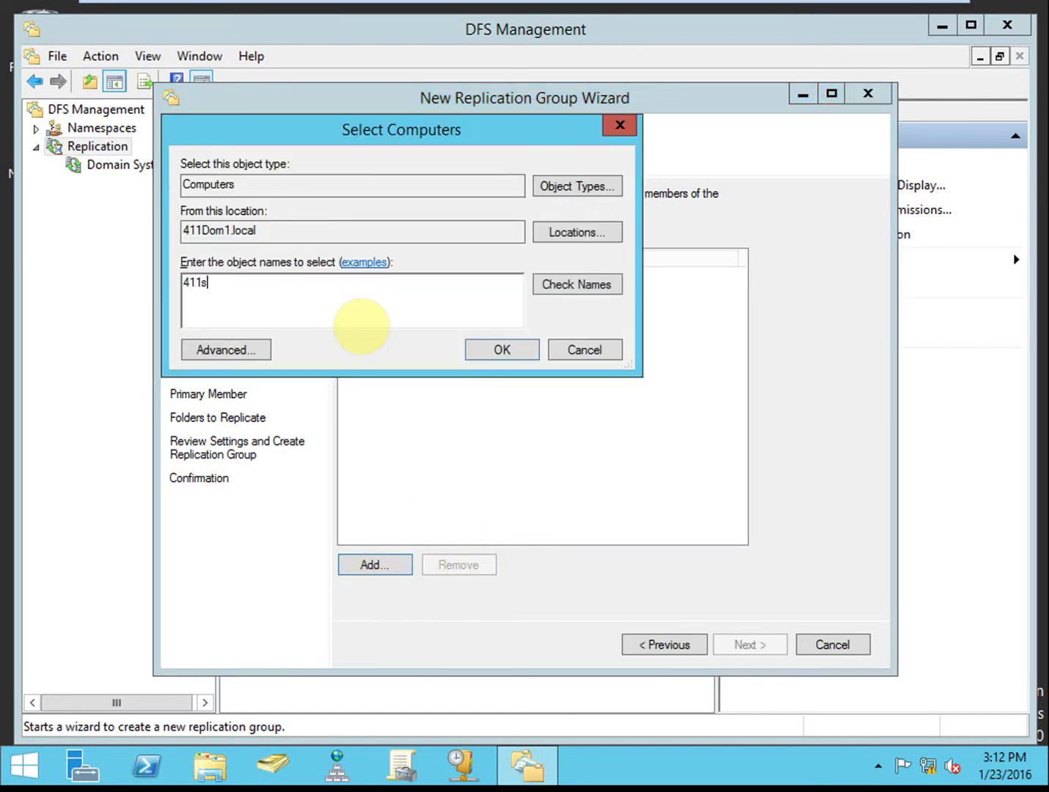
{"action": "type", "text": "erver"}
{"action": "left_click", "coordinate": [569, 288]}
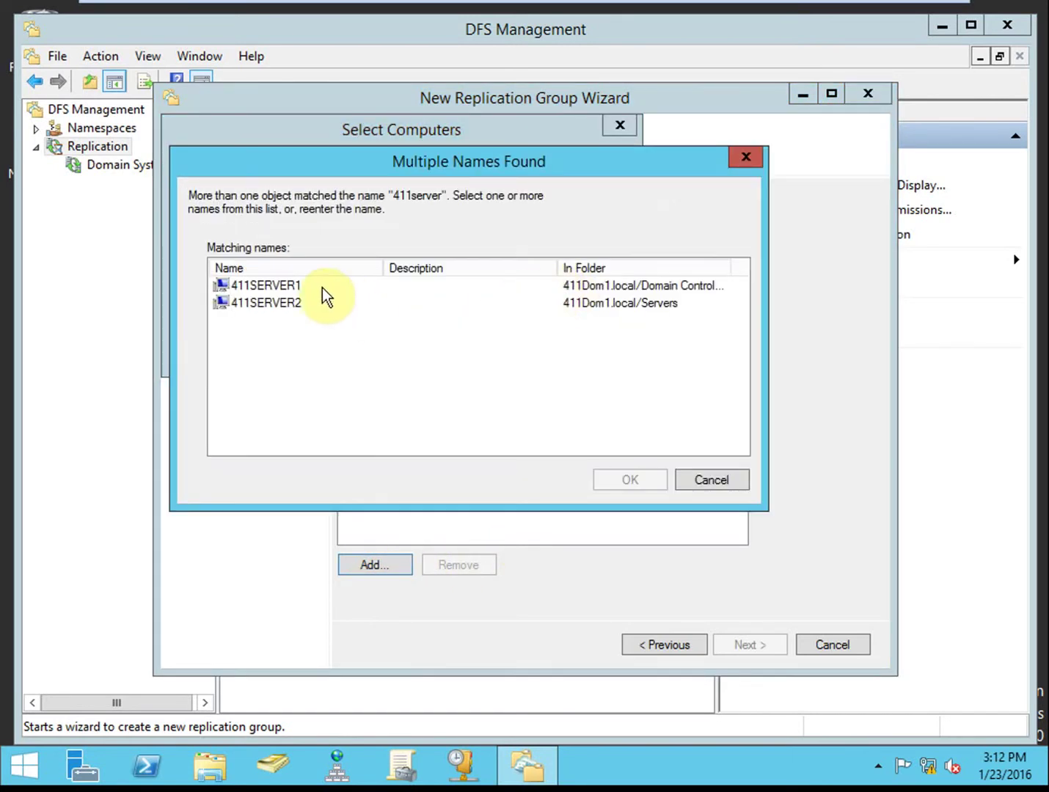
{"action": "left_click", "coordinate": [277, 284]}
{"action": "left_click", "coordinate": [276, 315], "text": "ctrl"}
{"action": "left_click", "coordinate": [614, 477]}
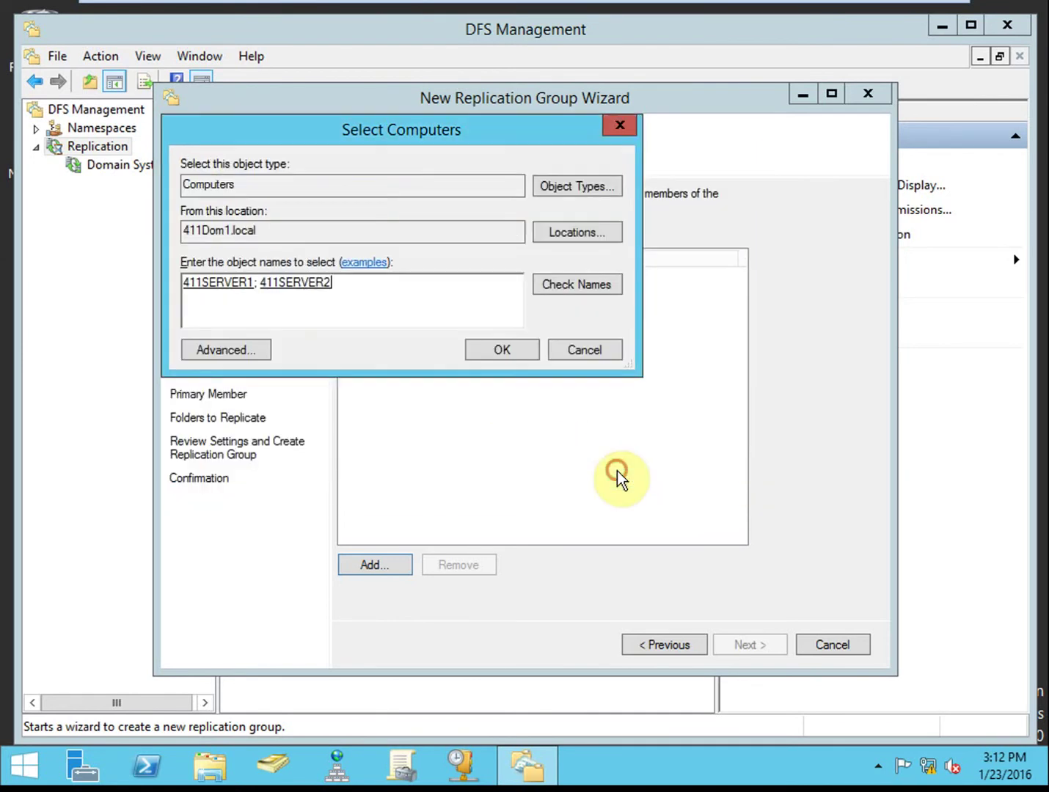
{"action": "left_click", "coordinate": [521, 347]}
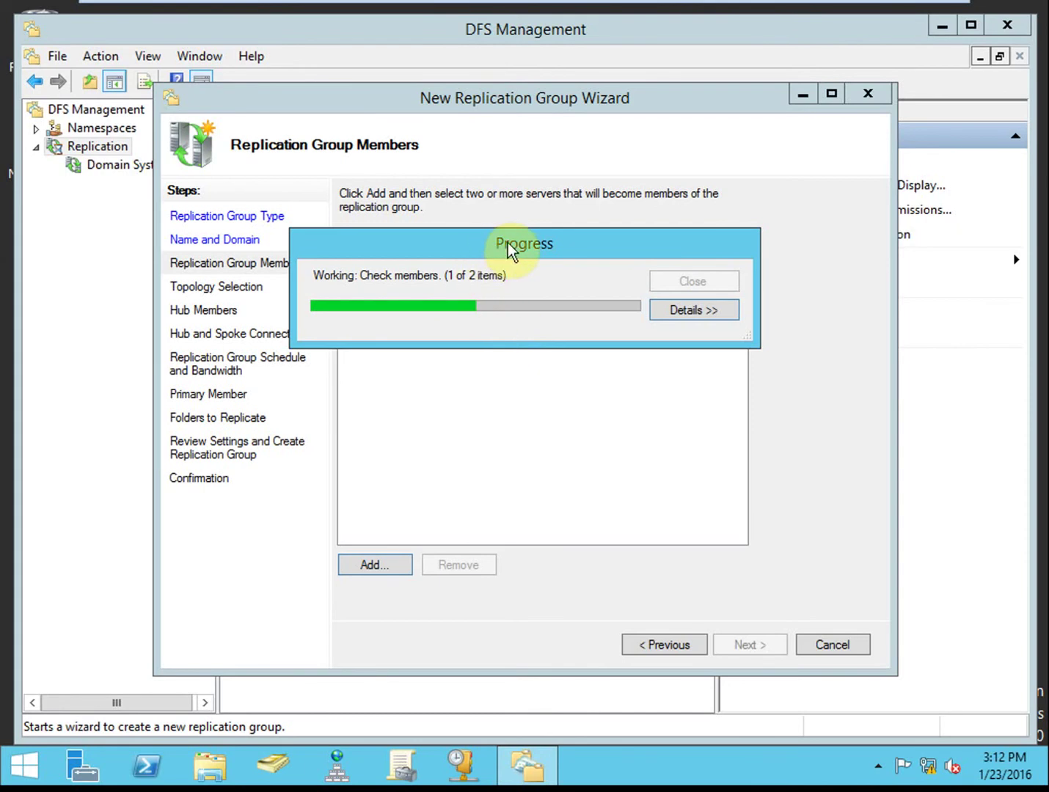
{"action": "left_click_drag", "start_coordinate": [528, 244], "coordinate": [545, 259]}
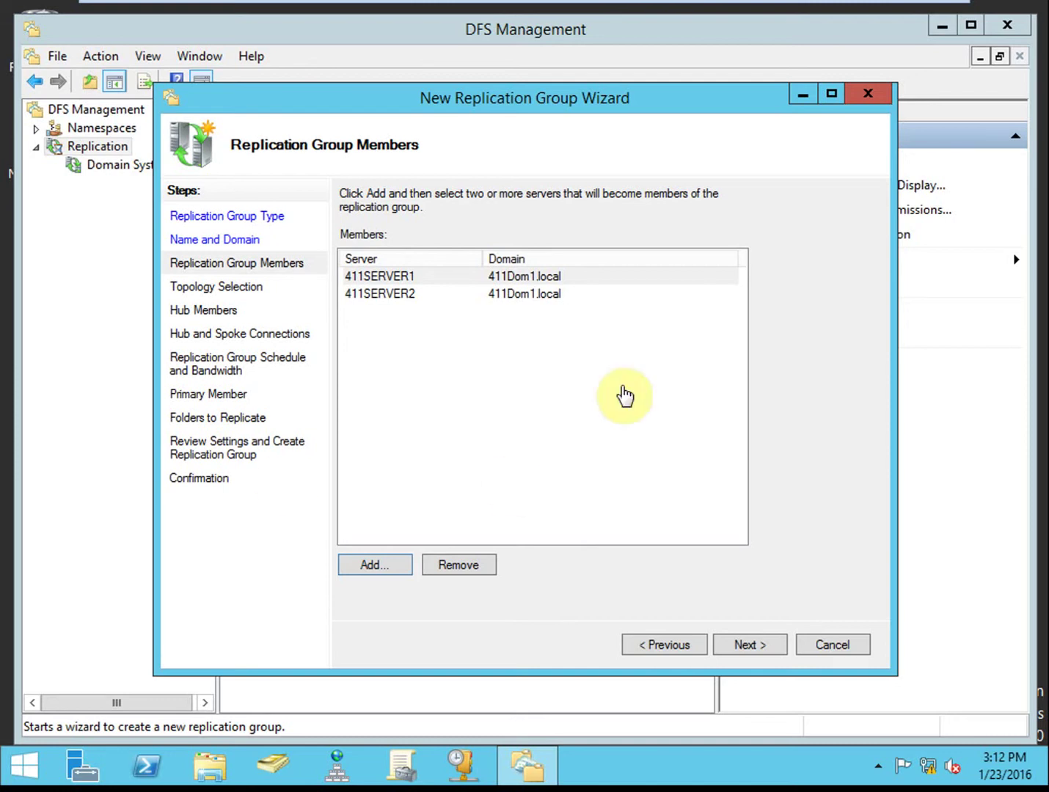
{"action": "left_click", "coordinate": [745, 646]}
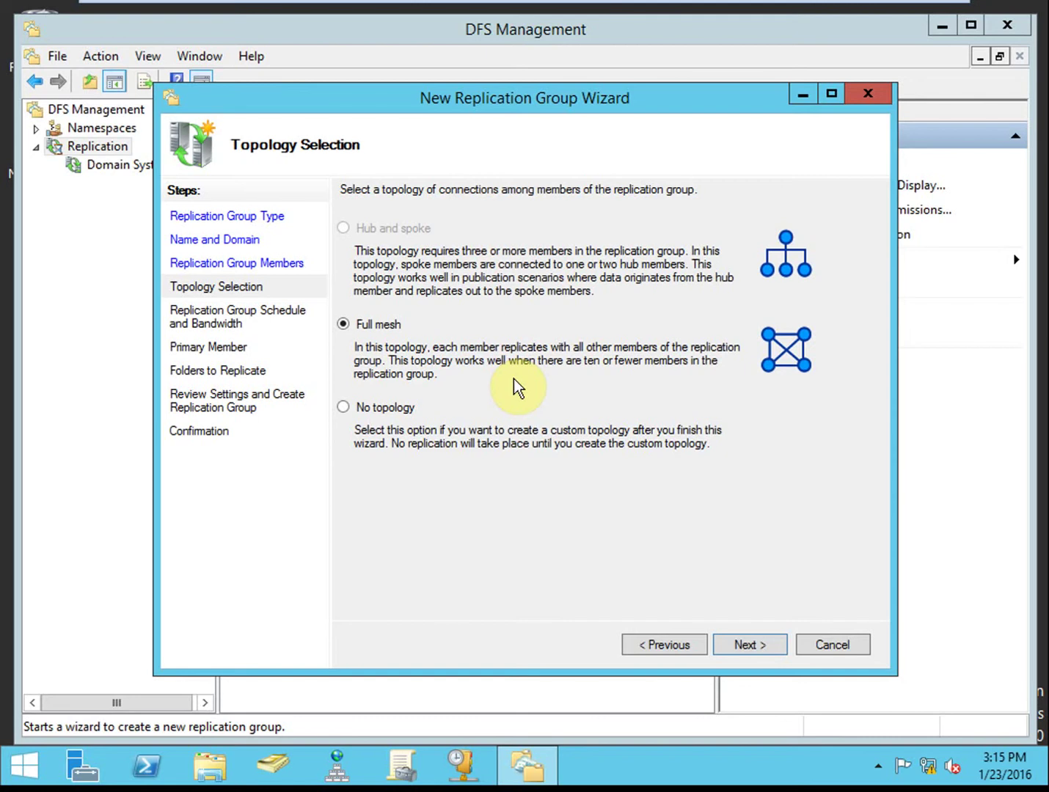
Choose the full mesh topology for the replication group after trying the no topology option.
{"action": "left_click", "coordinate": [374, 406]}
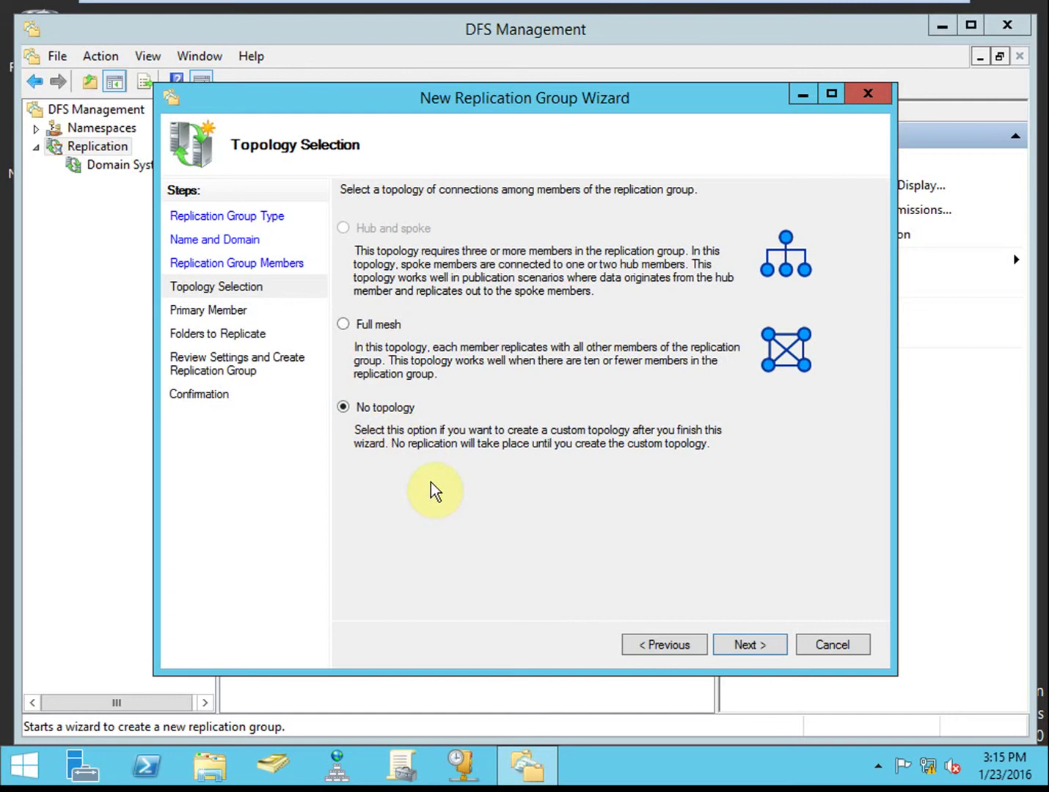
{"action": "left_click", "coordinate": [397, 328]}
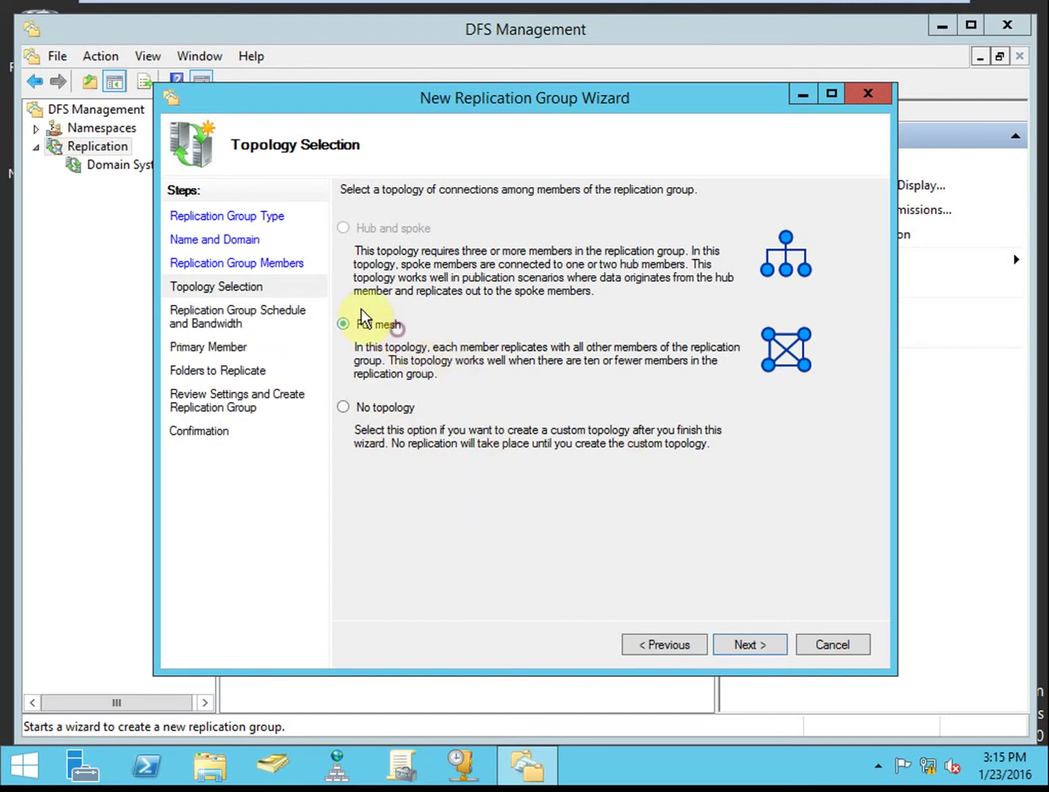
{"action": "left_click", "coordinate": [746, 643]}
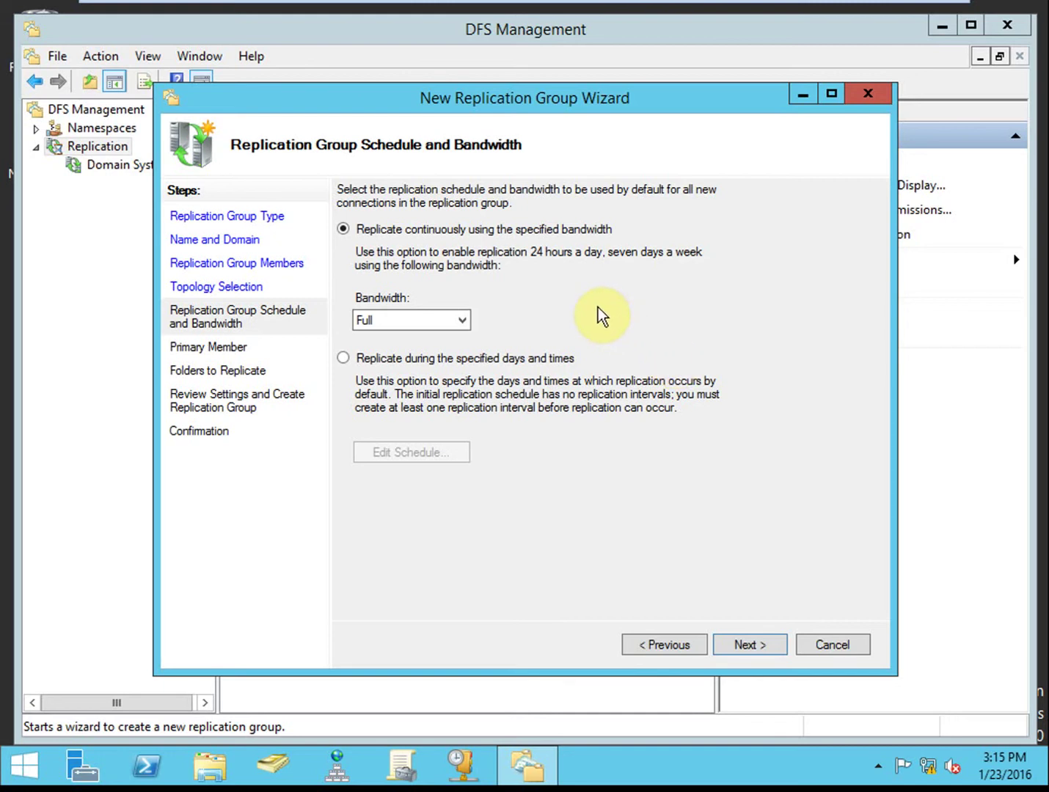
{"action": "left_click", "coordinate": [395, 320]}
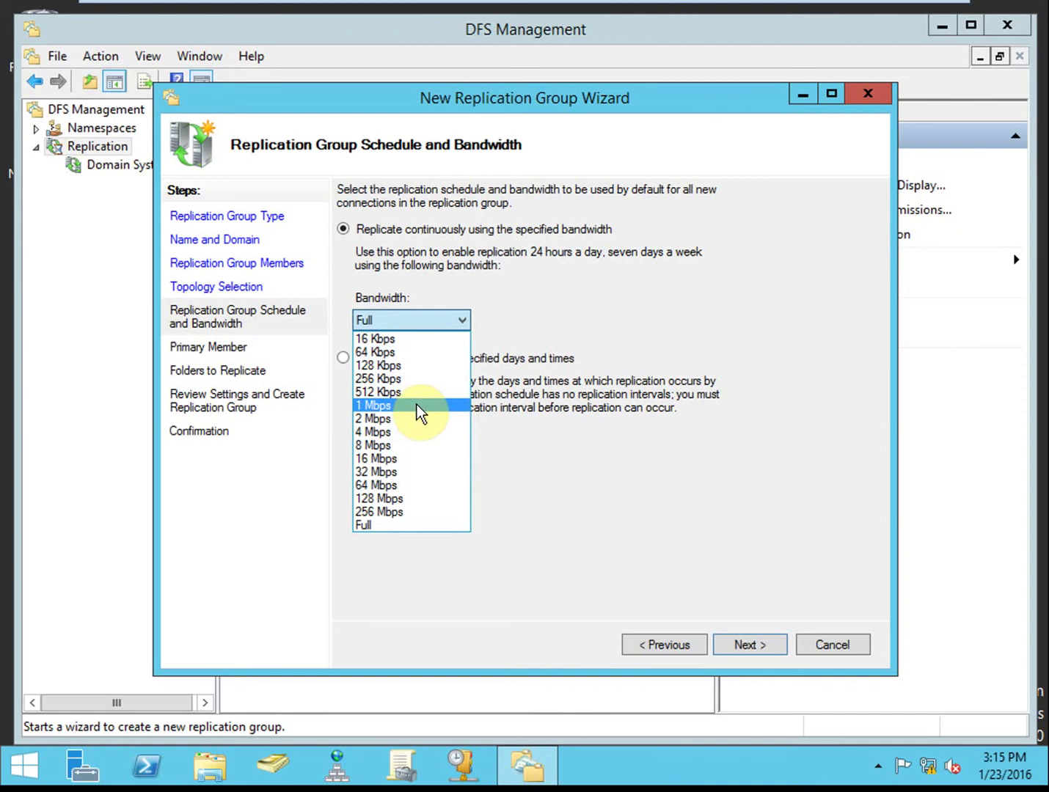
{"action": "left_click", "coordinate": [637, 283]}
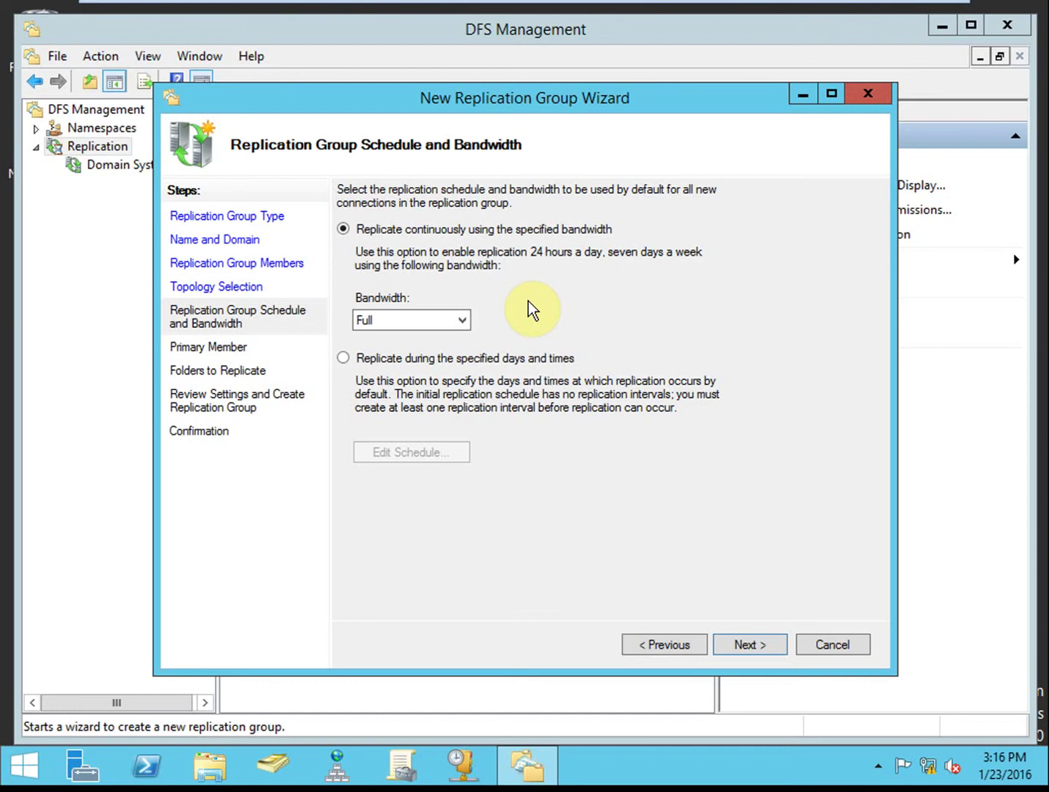
{"action": "left_click", "coordinate": [398, 361]}
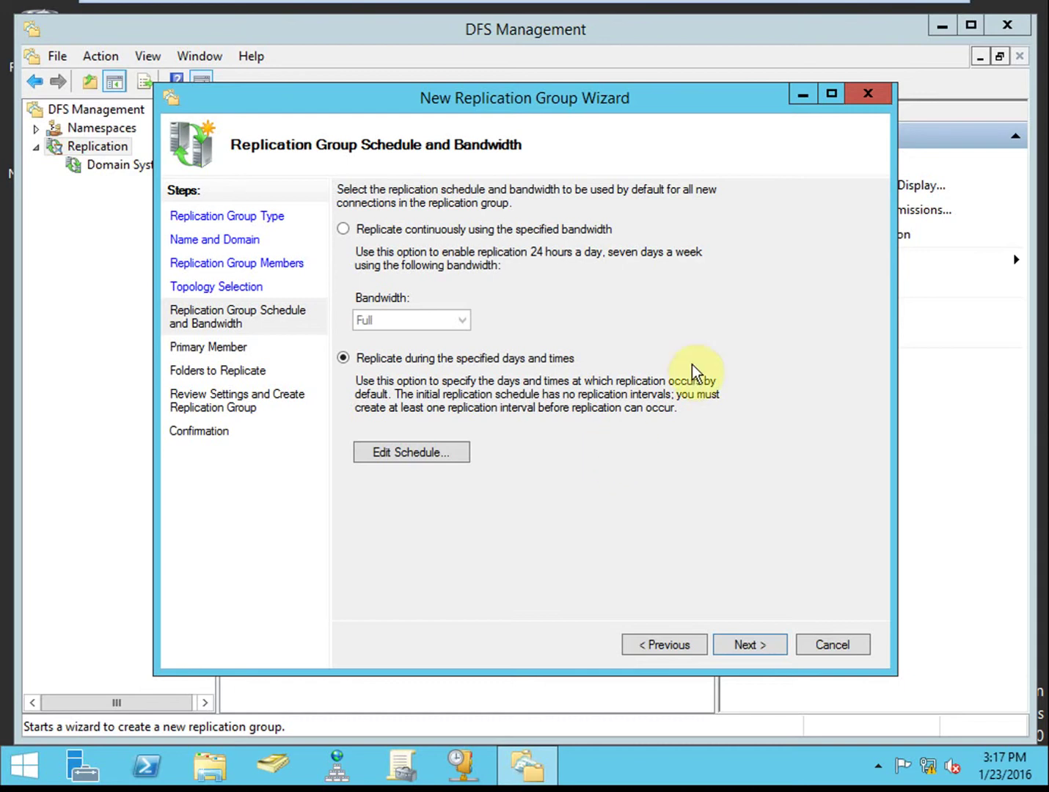
{"action": "left_click", "coordinate": [588, 395]}
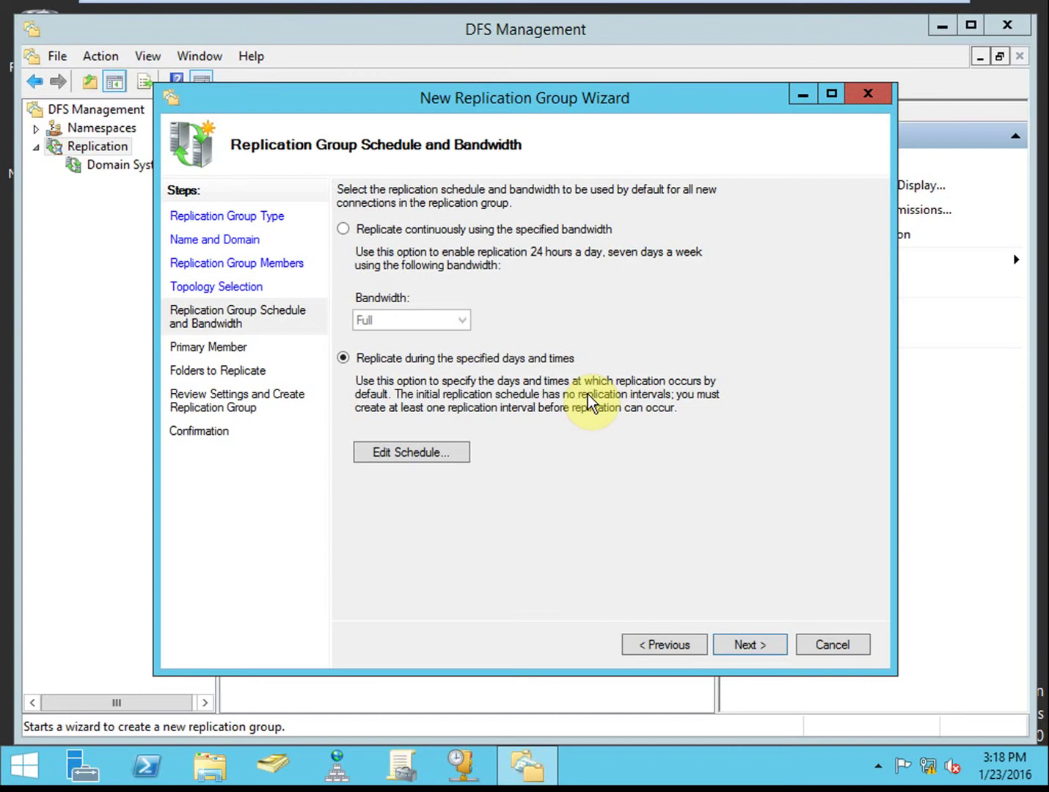
{"action": "left_click", "coordinate": [728, 325]}
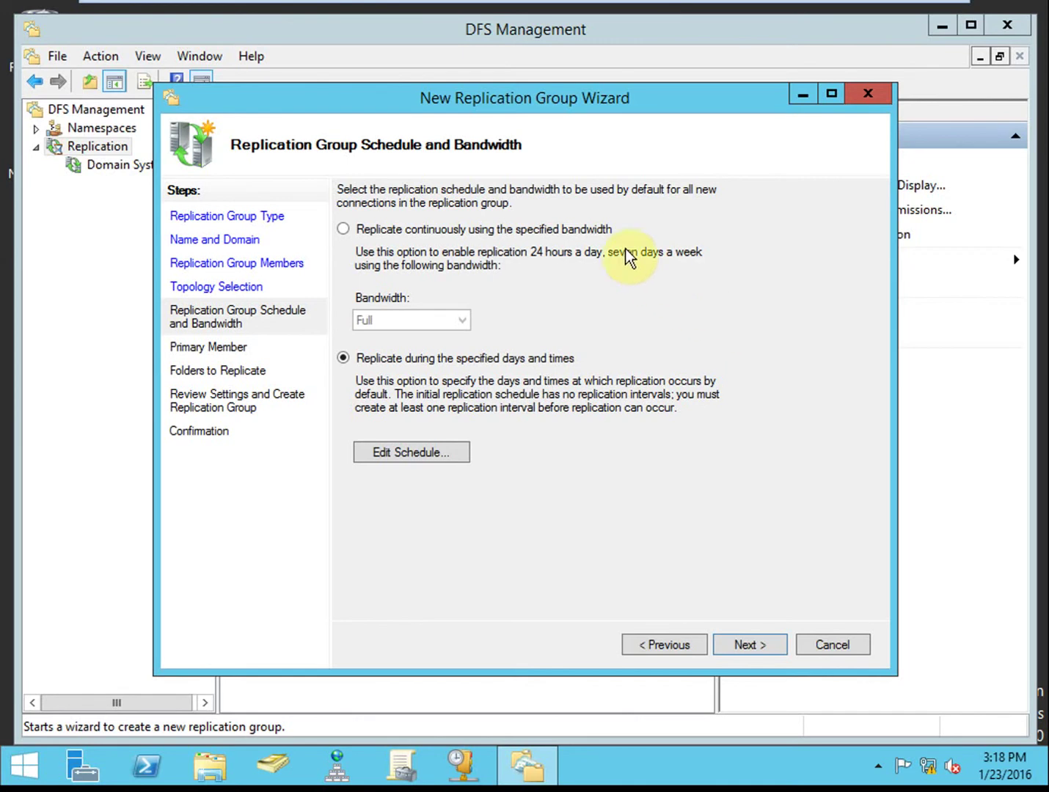
Set the group to replicate continuously at full bandwidth and continue to the primary member selection.
{"action": "left_click", "coordinate": [470, 227]}
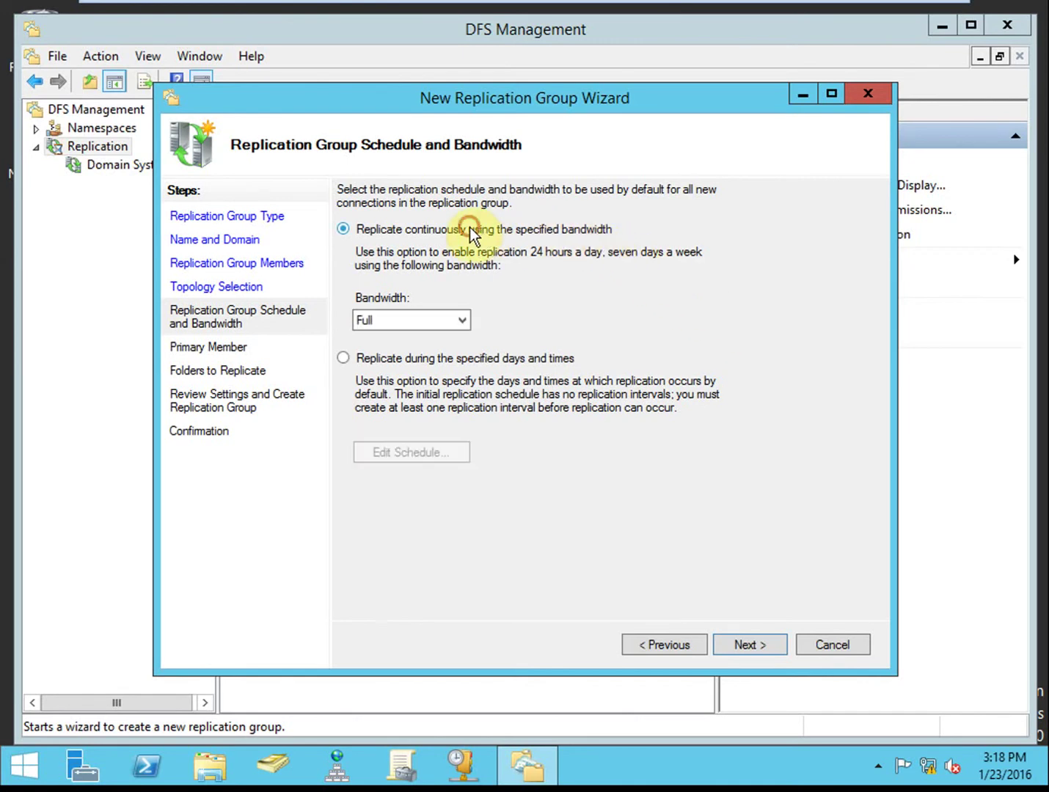
{"action": "left_click", "coordinate": [462, 321]}
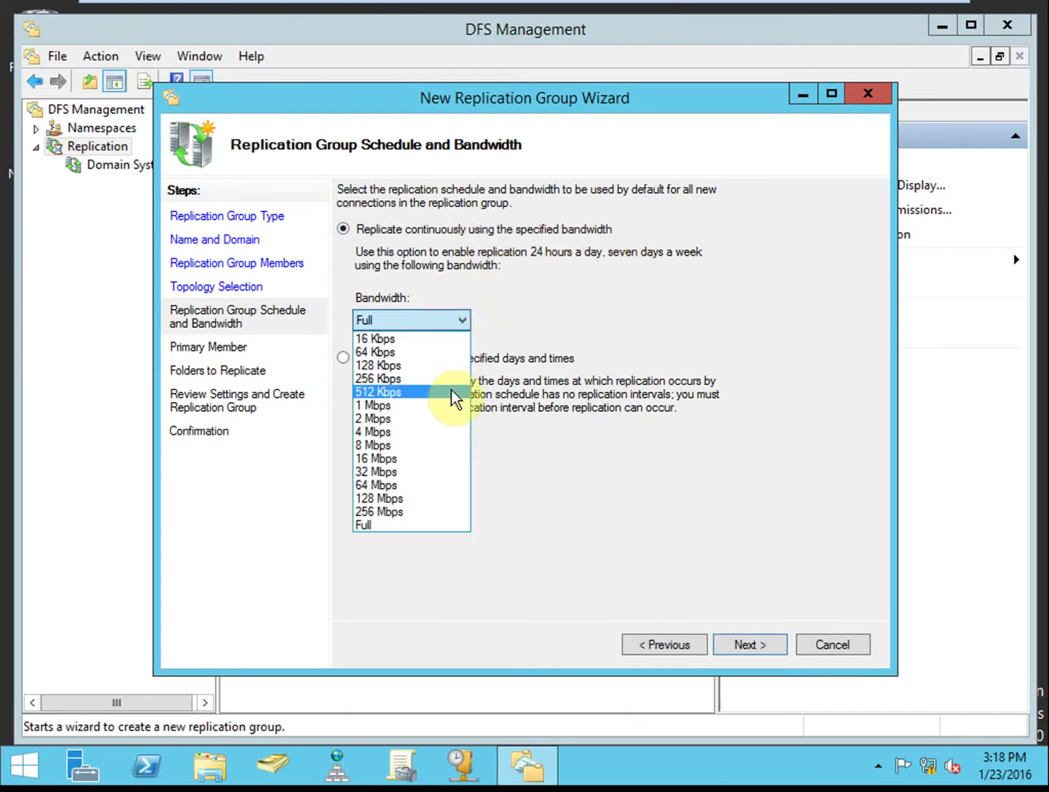
{"action": "left_click", "coordinate": [780, 255]}
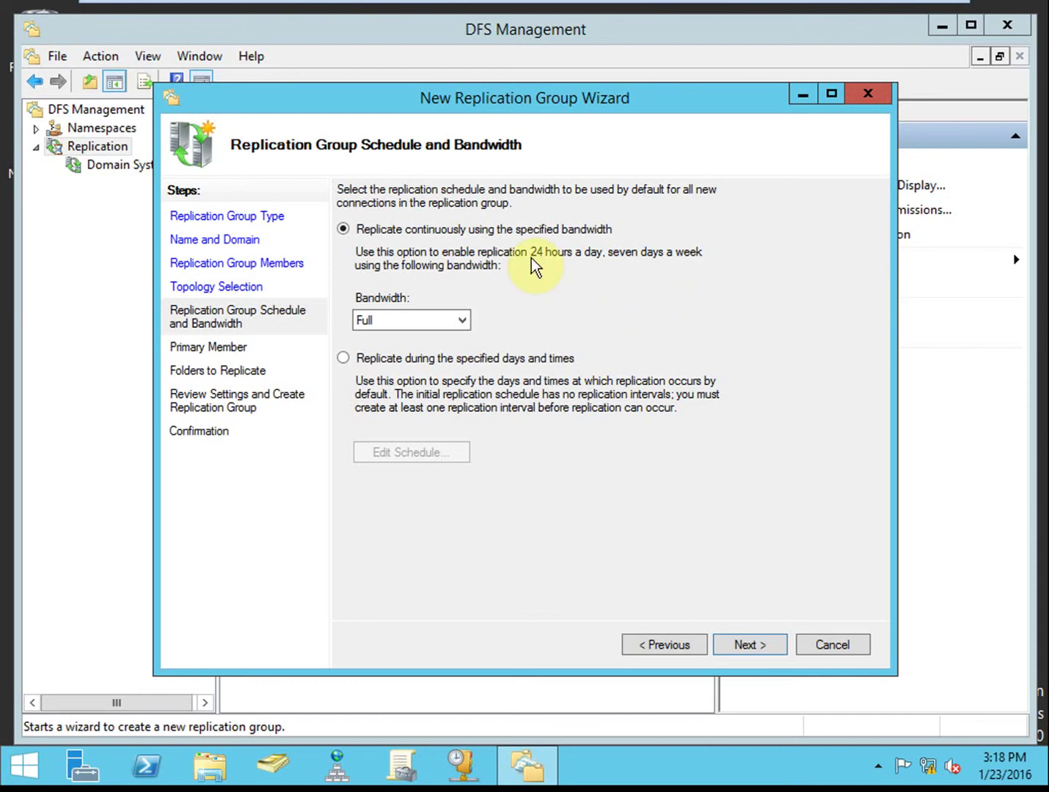
{"action": "left_click", "coordinate": [755, 647]}
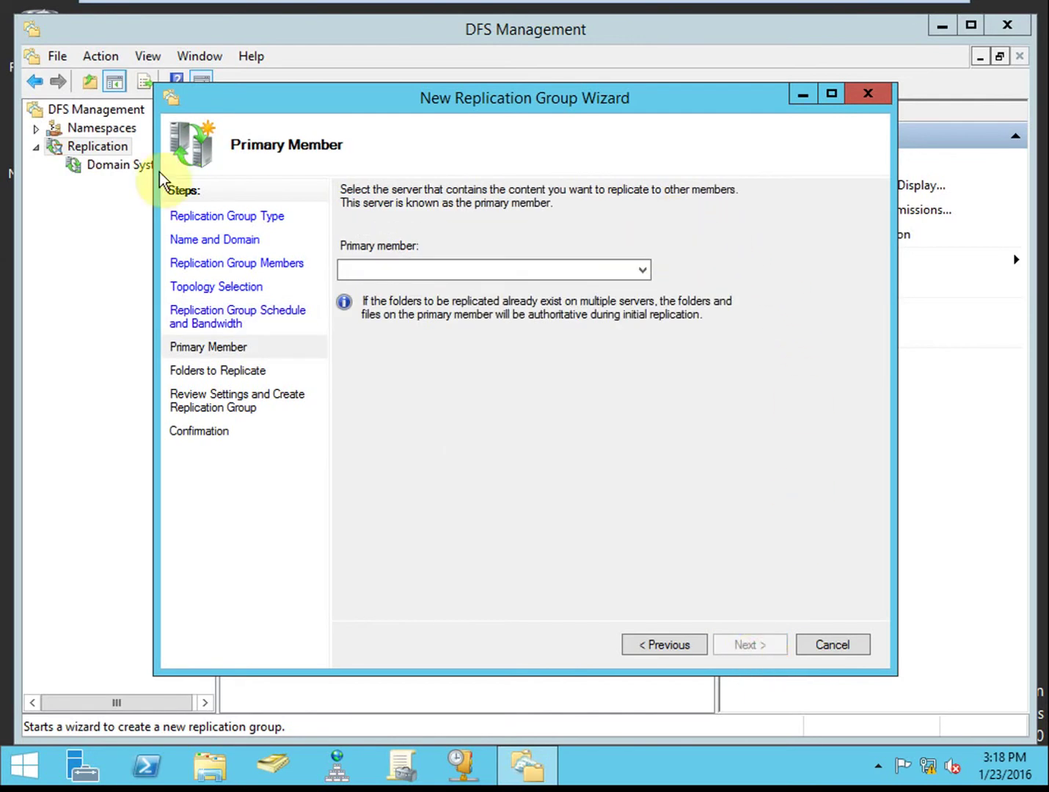
Recheck the topology selection, choose 411SERVER1 as the primary member, and continue to the folders to replicate.
{"action": "left_click", "coordinate": [248, 295]}
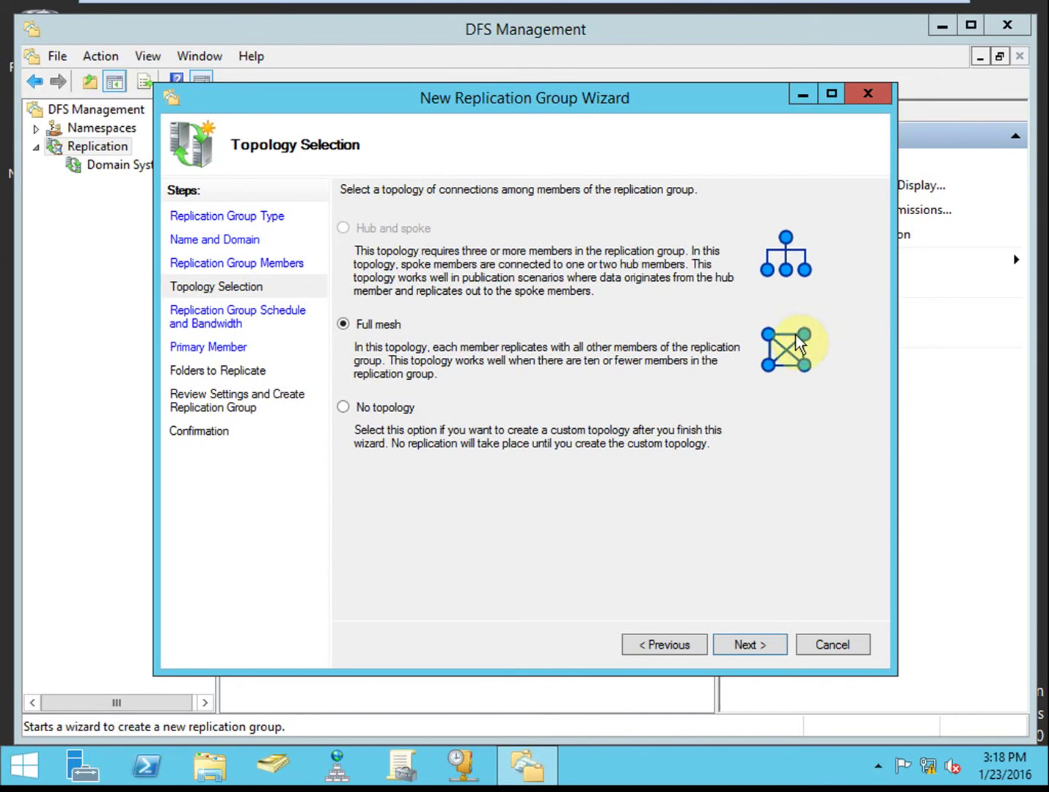
{"action": "left_click", "coordinate": [217, 347]}
{"action": "left_click", "coordinate": [560, 271]}
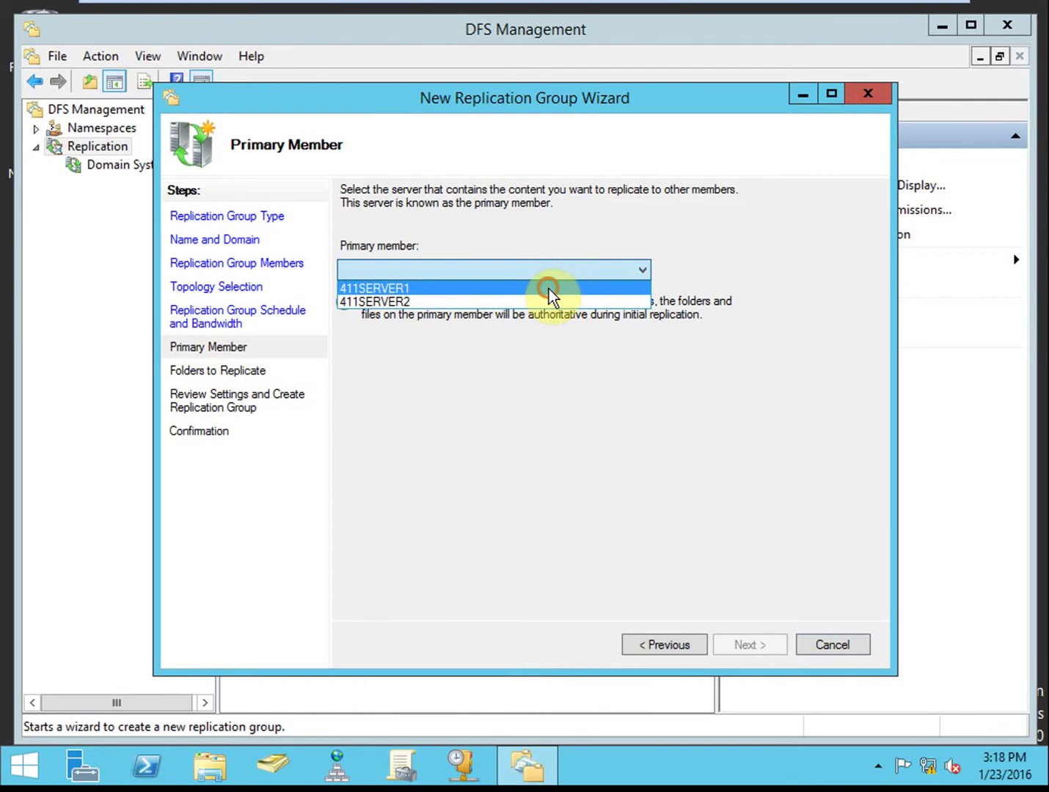
{"action": "left_click", "coordinate": [549, 289]}
{"action": "left_click", "coordinate": [534, 369]}
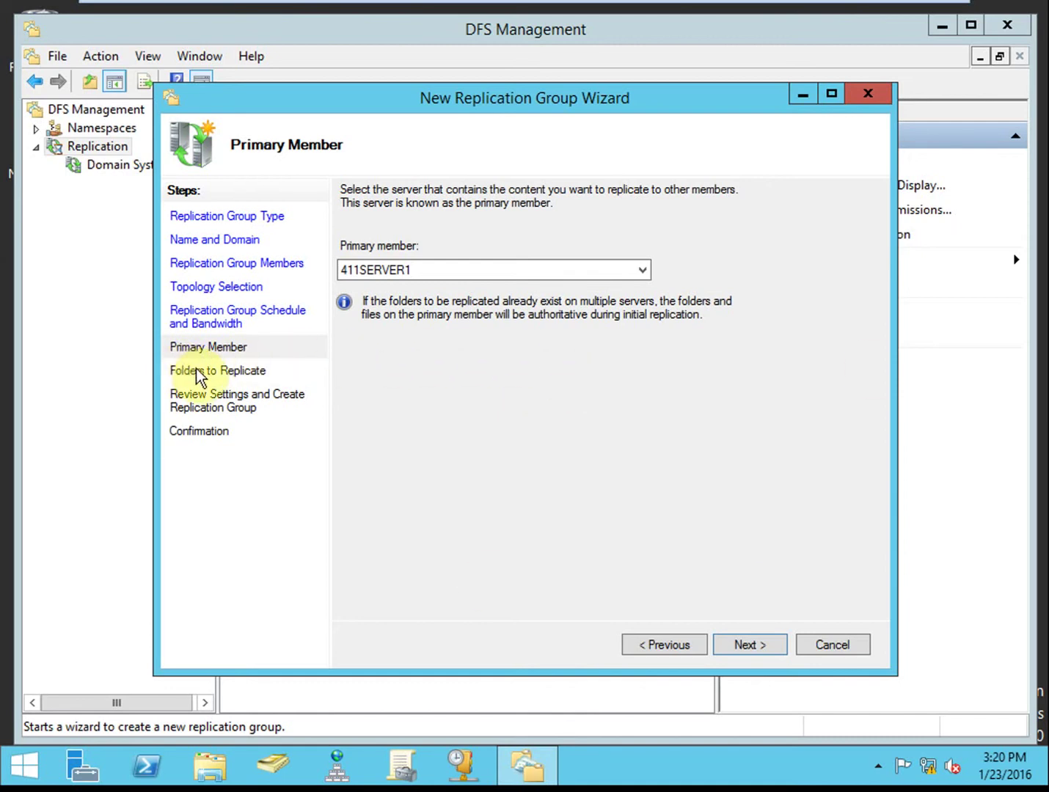
{"action": "left_click", "coordinate": [746, 643]}
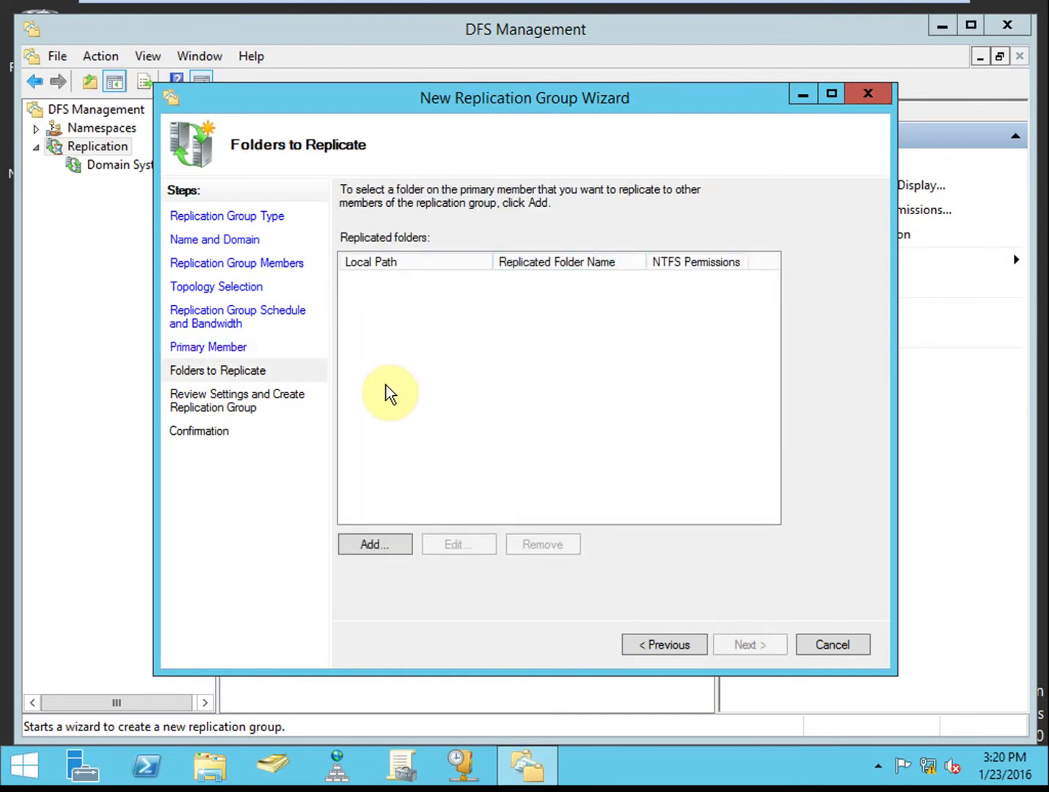
Start adding a folder to replicate and select C:\ReplShare on 411SERVER1 as its local path.
{"action": "left_click", "coordinate": [376, 545]}
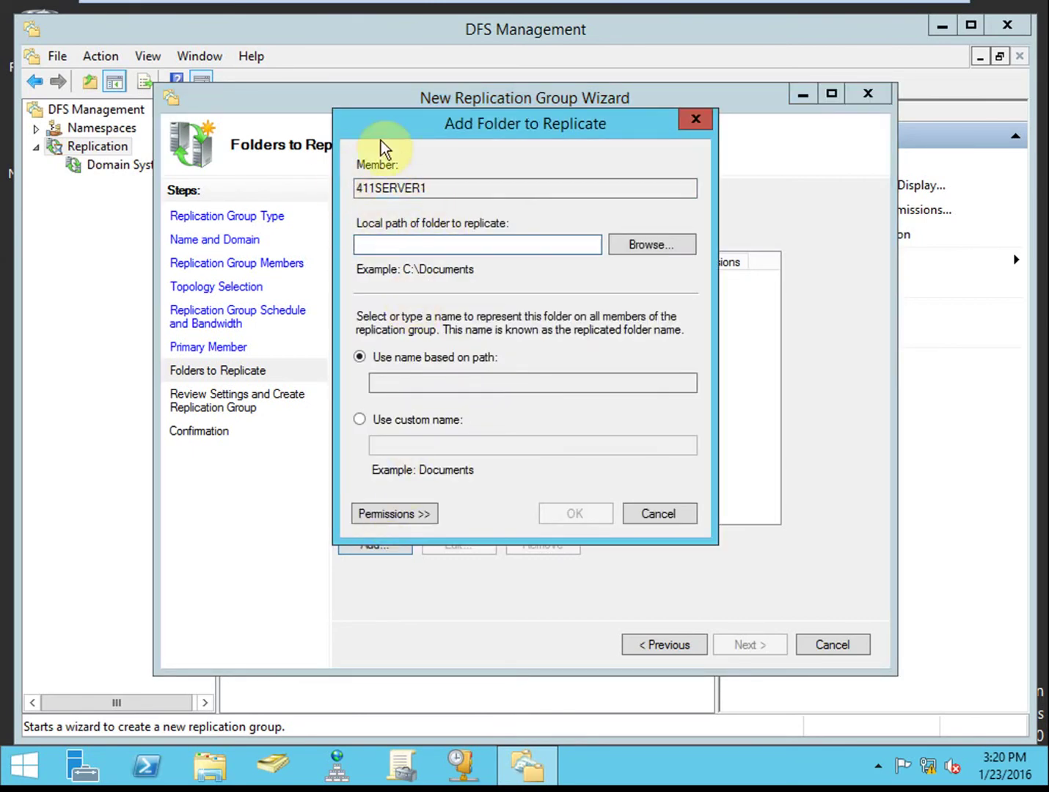
{"action": "left_click", "coordinate": [653, 243]}
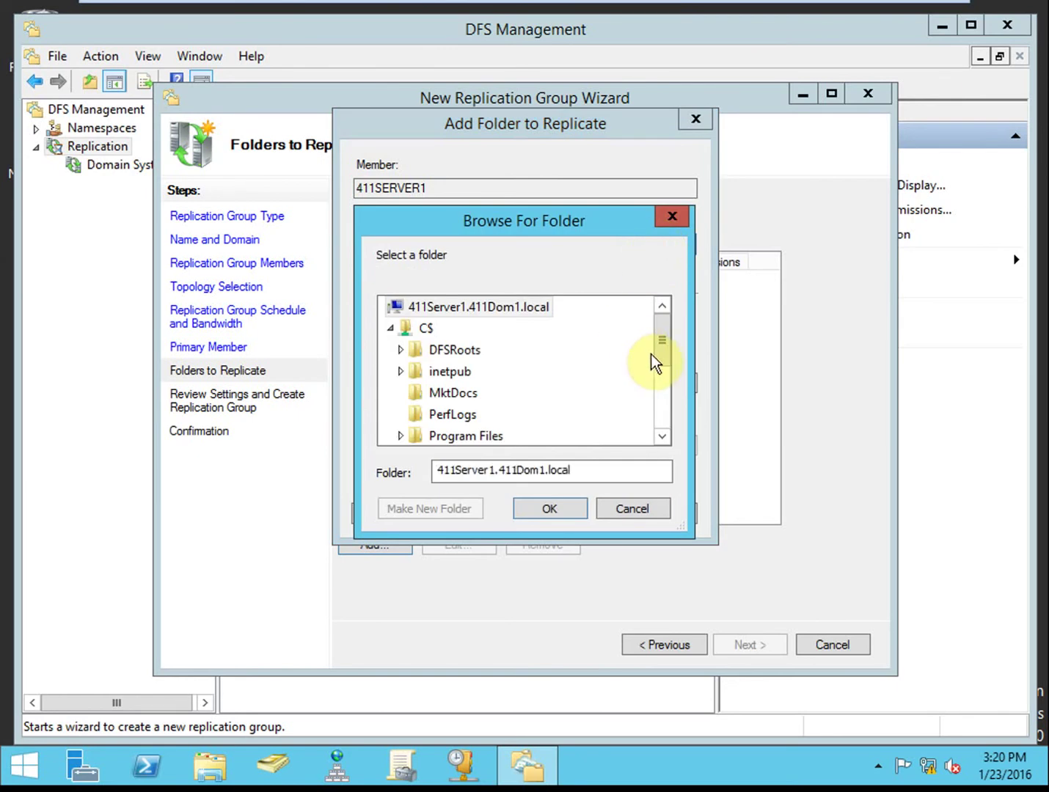
{"action": "left_click_drag", "start_coordinate": [664, 339], "coordinate": [663, 405]}
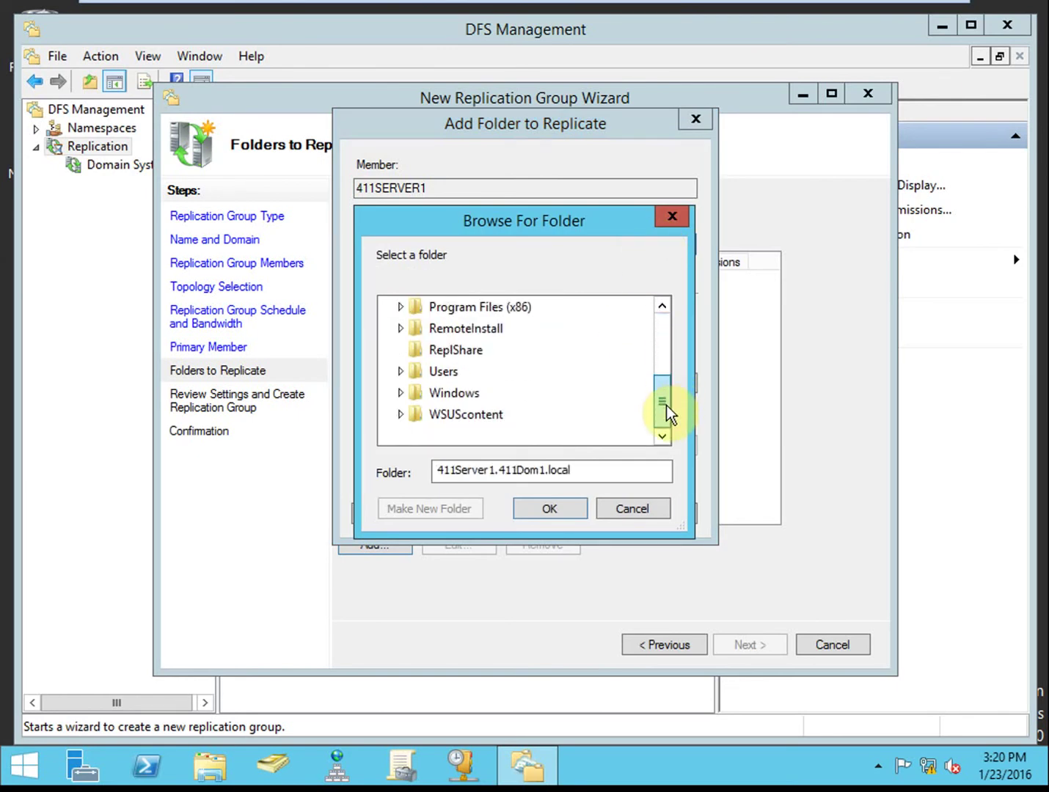
{"action": "left_click", "coordinate": [465, 352]}
{"action": "left_click", "coordinate": [545, 506]}
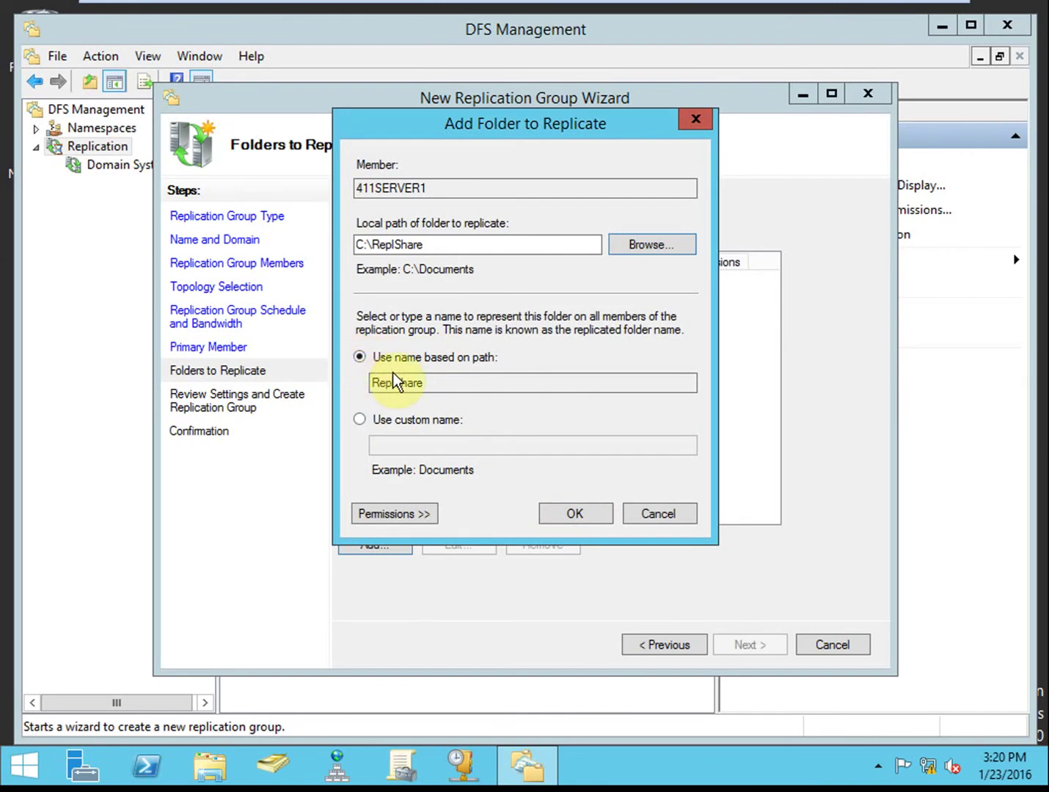
Give the replicated folder the custom name "Custom Share" instead of the path-based name.
{"action": "left_click", "coordinate": [406, 422]}
{"action": "left_click", "coordinate": [455, 443]}
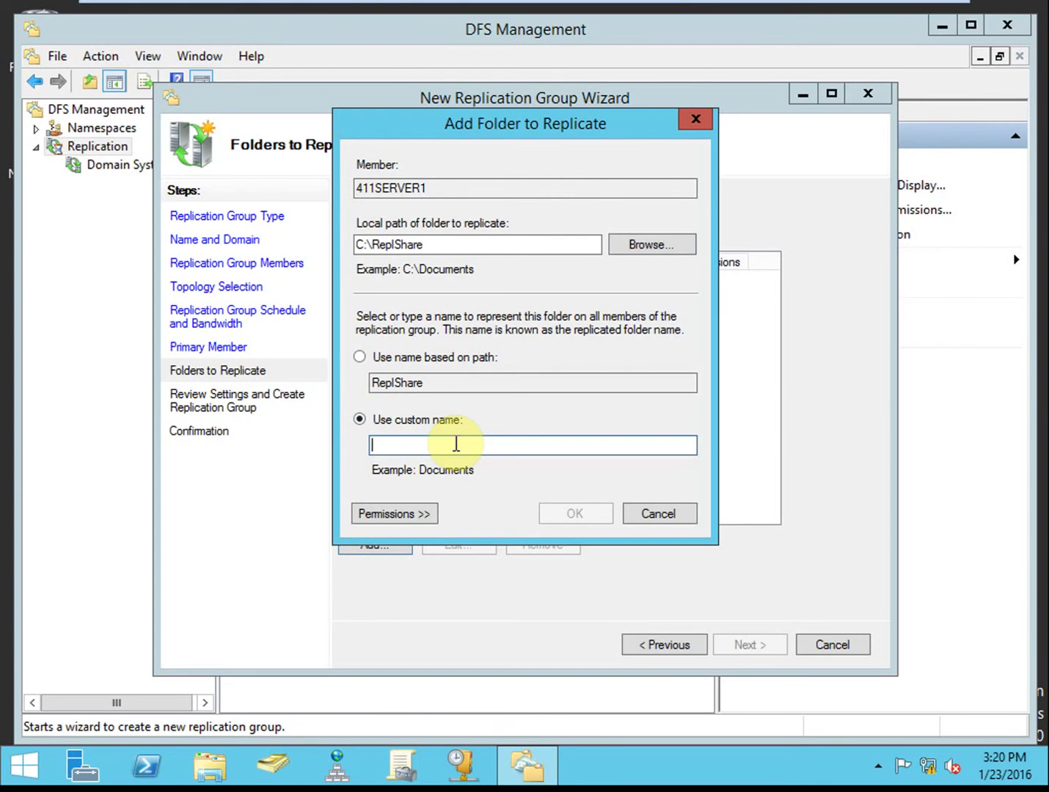
{"action": "type", "text": "Custom Share"}
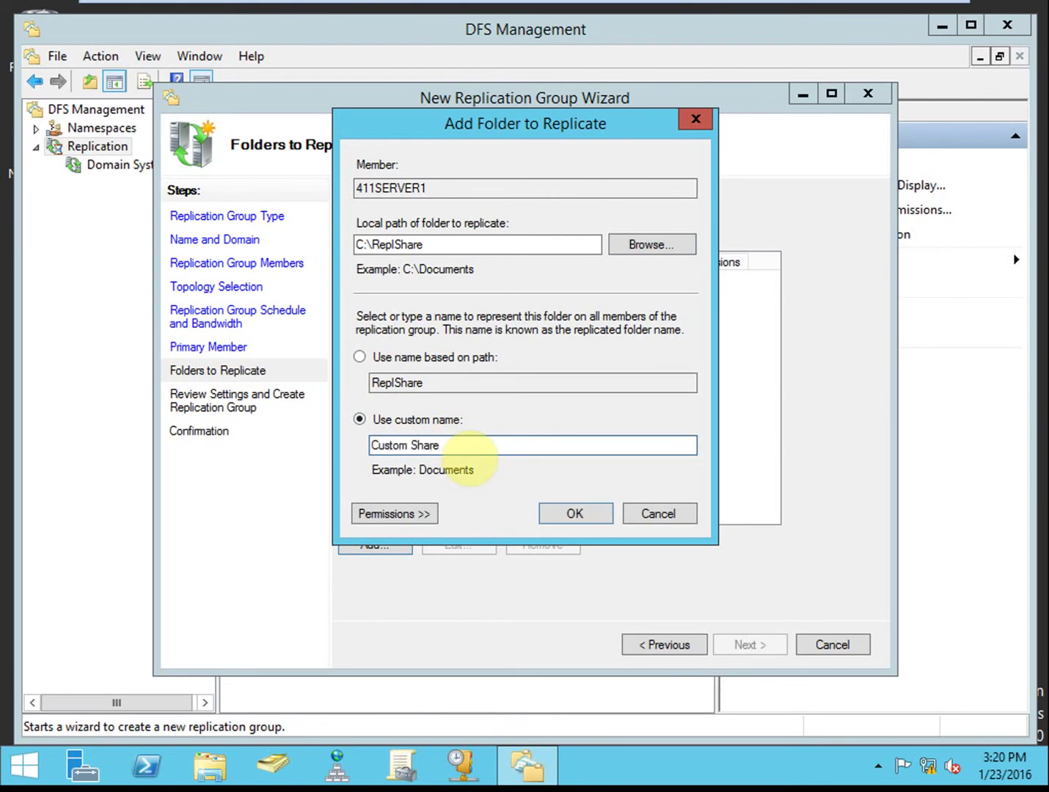
{"action": "left_click", "coordinate": [578, 515]}
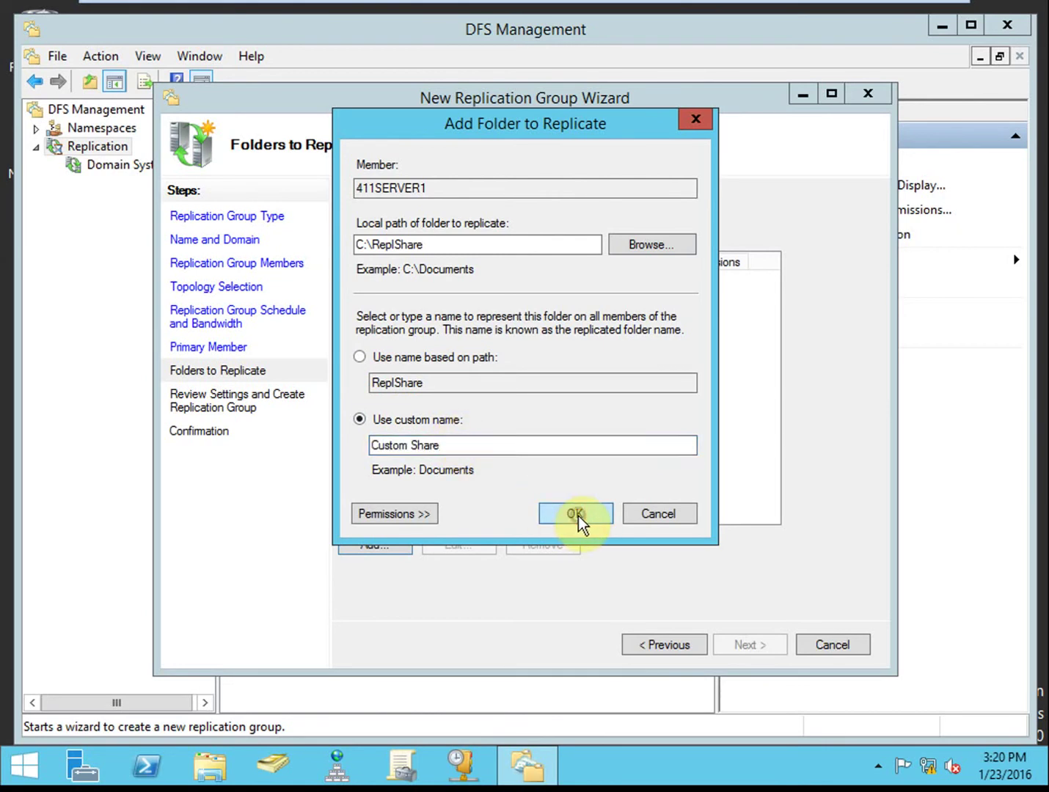
Inspect the custom NTFS permissions, keep the existing permissions instead, and add the folder to the replication group.
{"action": "left_click", "coordinate": [427, 518]}
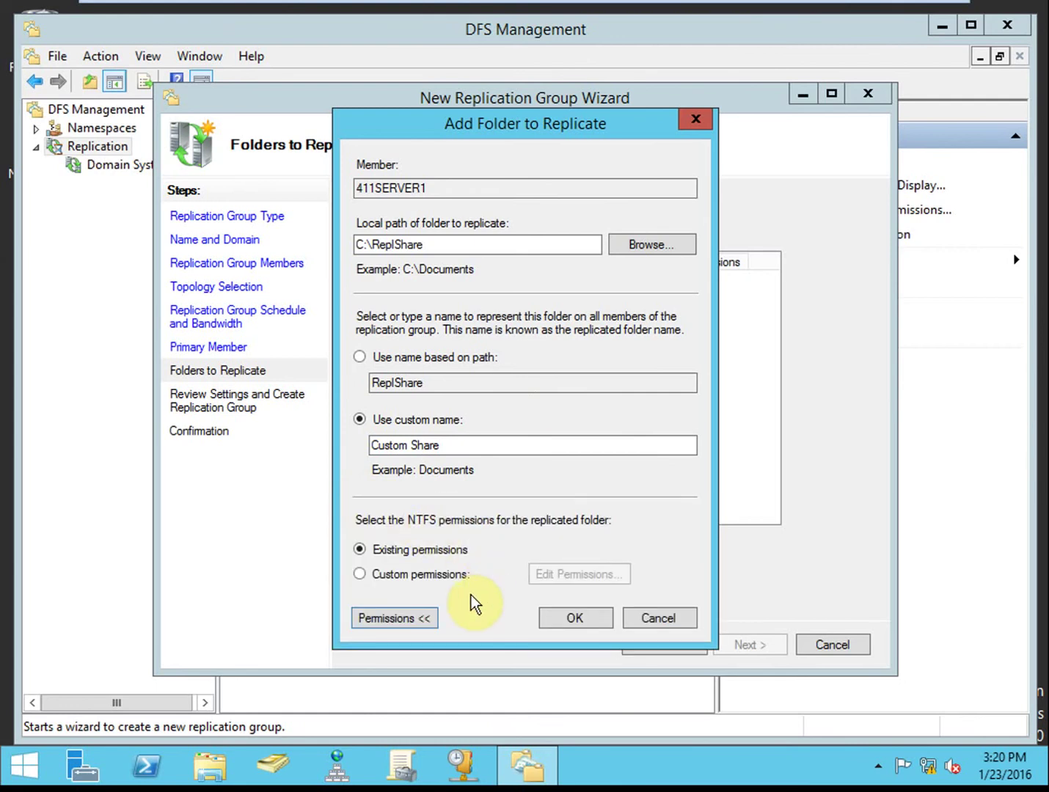
{"action": "left_click", "coordinate": [438, 577]}
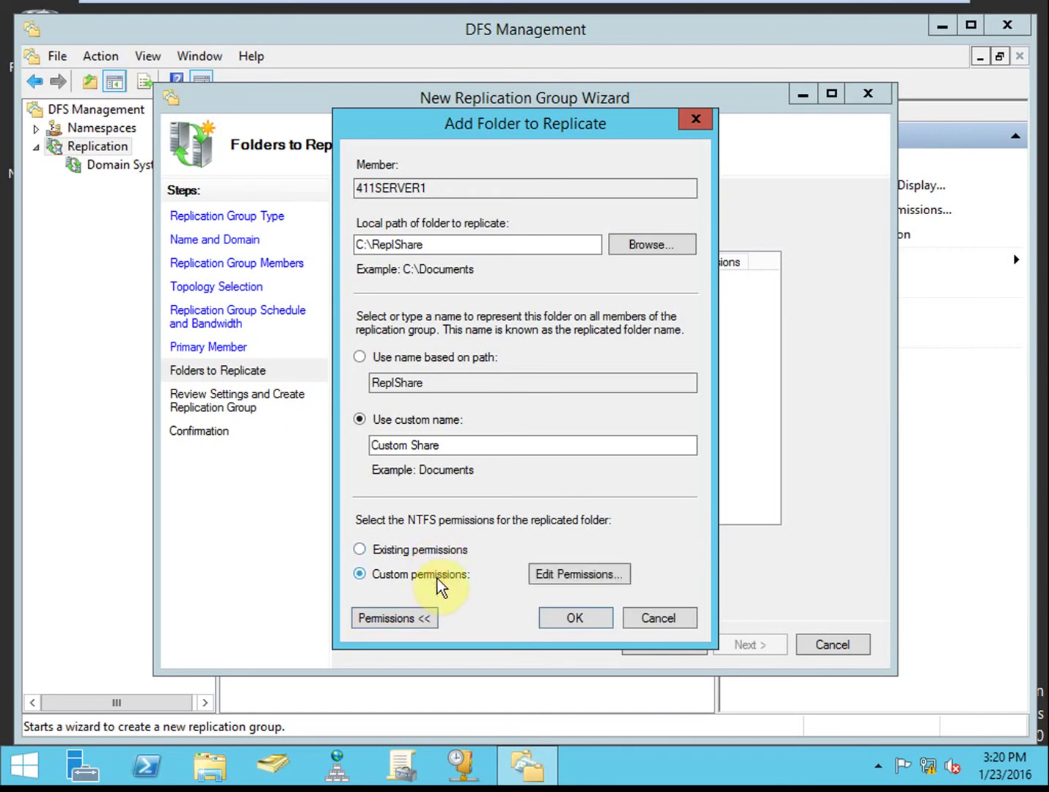
{"action": "left_click", "coordinate": [564, 571]}
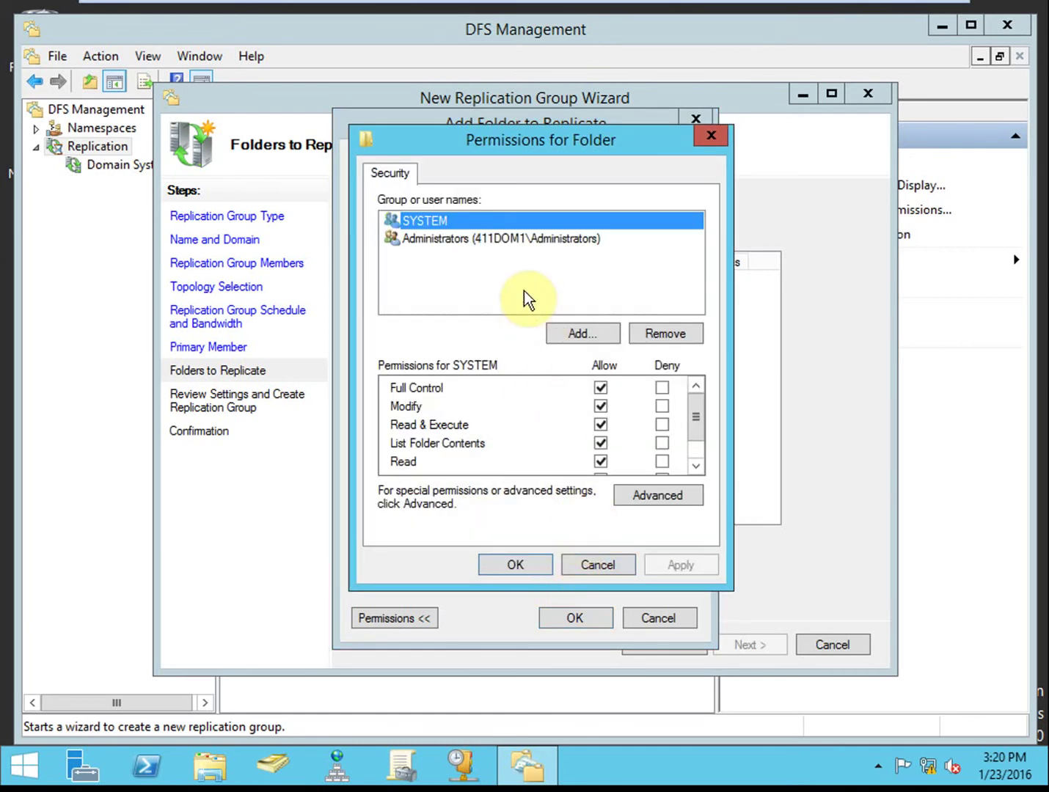
{"action": "left_click", "coordinate": [585, 565]}
{"action": "left_click", "coordinate": [422, 552]}
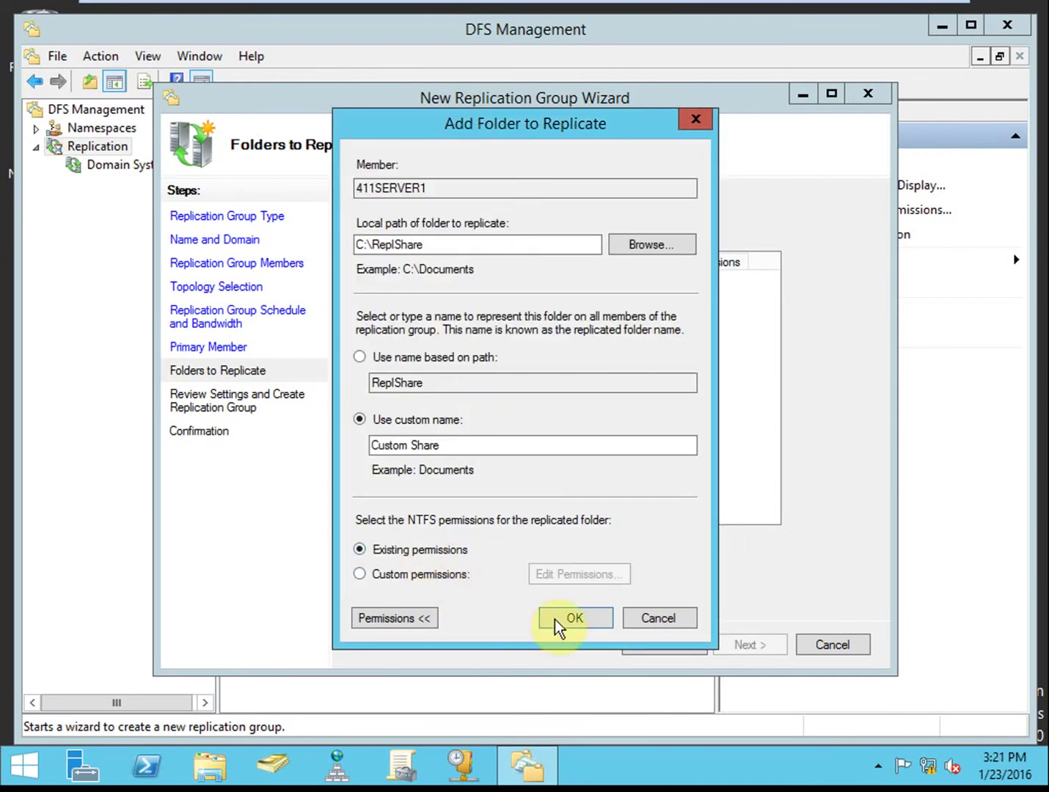
{"action": "left_click", "coordinate": [575, 619]}
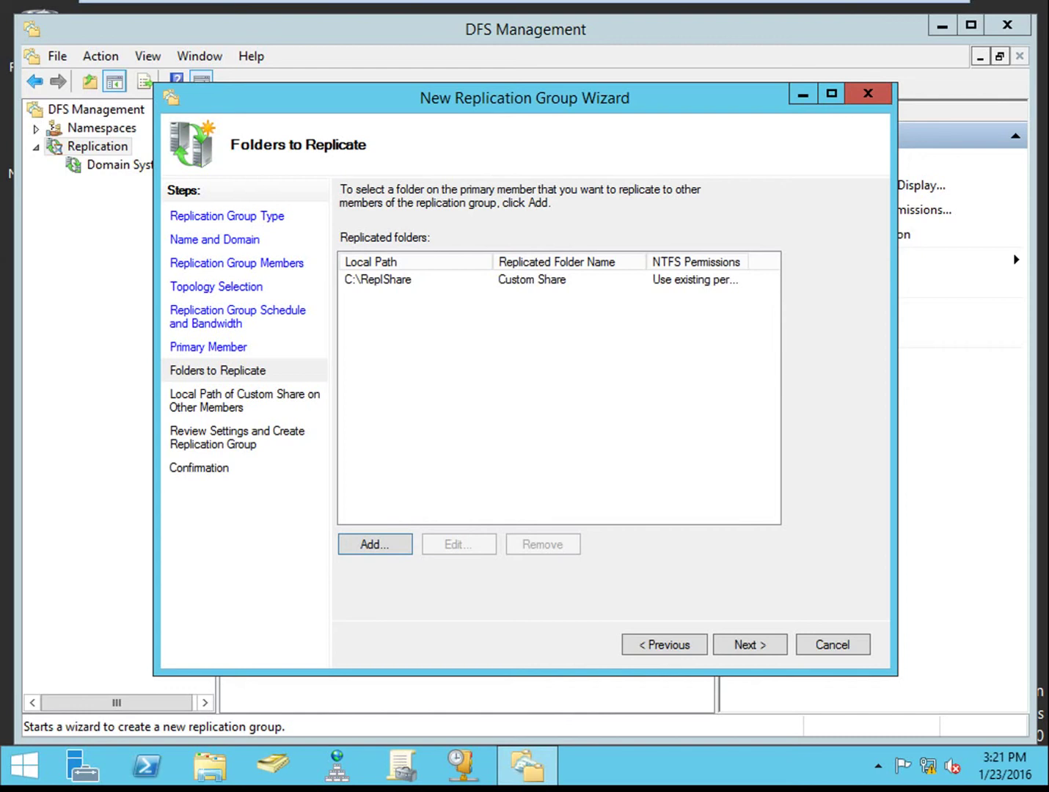
{"action": "left_click", "coordinate": [752, 646]}
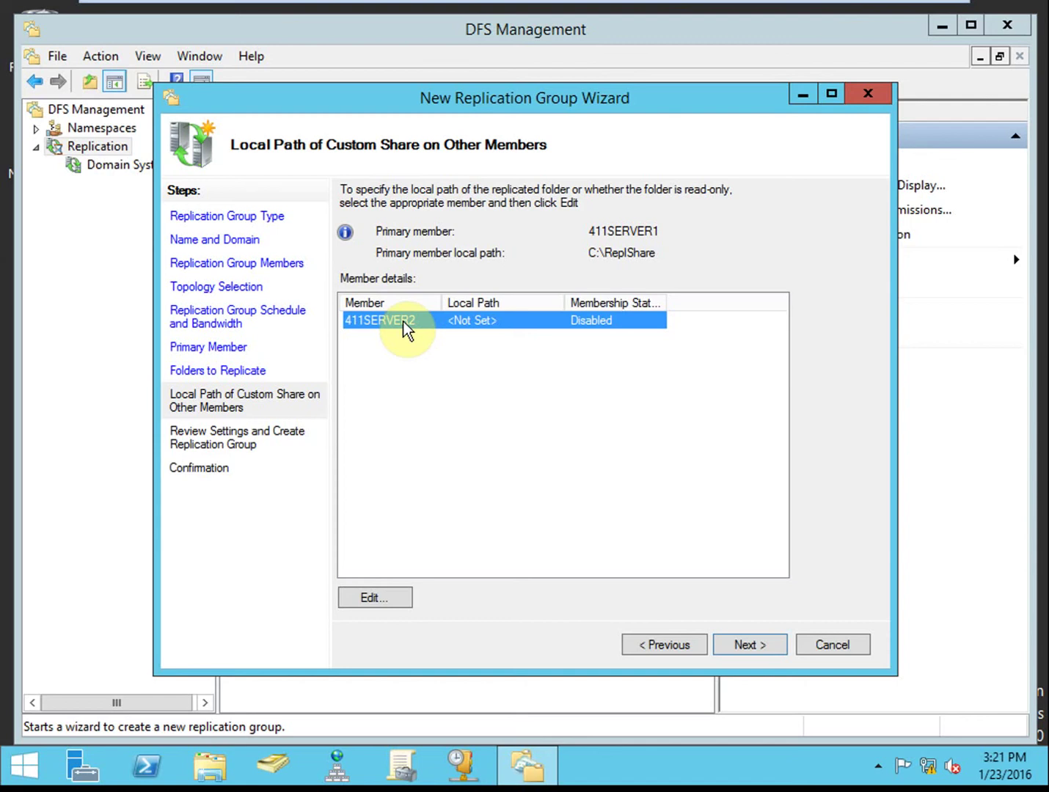
Enable 411SERVER2's membership for Custom Share with C:\ReplShare as its local folder path.
{"action": "left_click", "coordinate": [400, 596]}
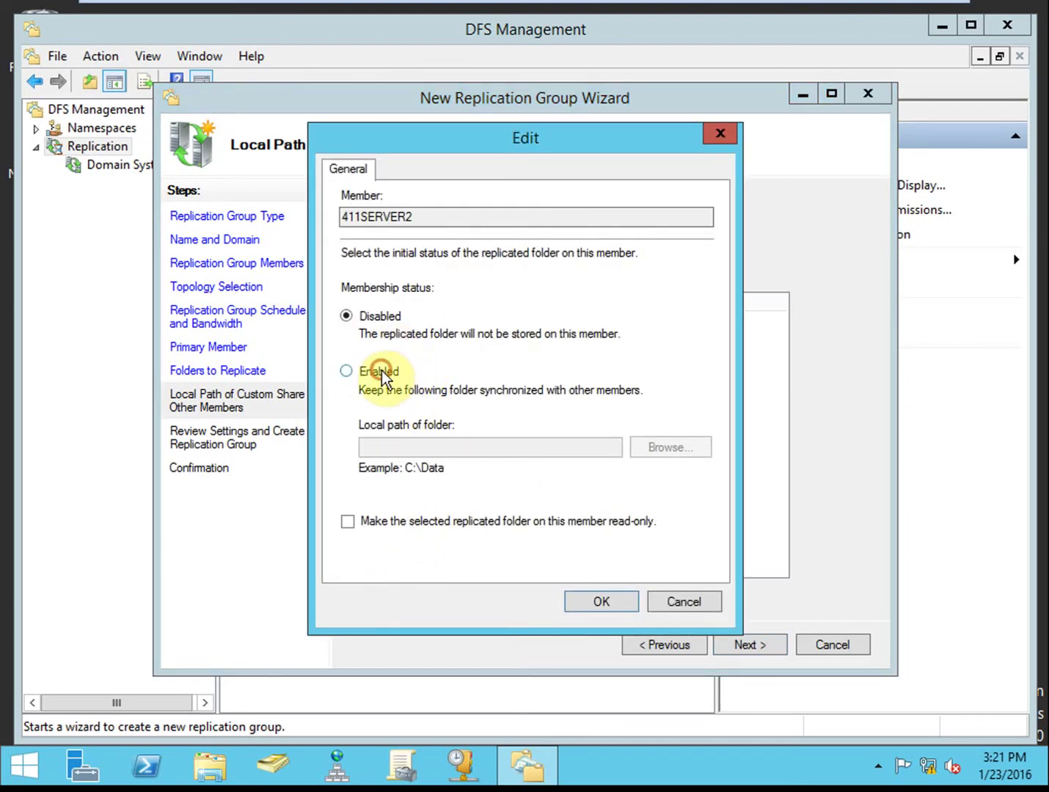
{"action": "left_click", "coordinate": [379, 370]}
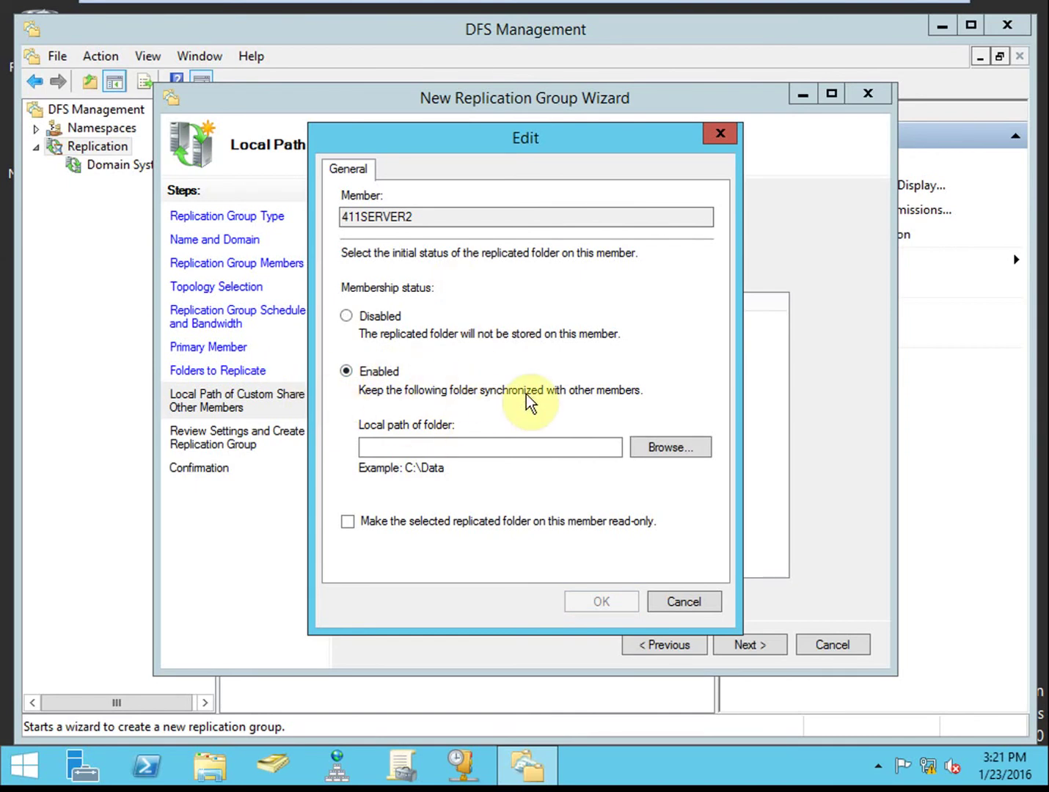
{"action": "left_click", "coordinate": [644, 446]}
{"action": "left_click_drag", "start_coordinate": [662, 368], "coordinate": [661, 400]}
{"action": "left_click", "coordinate": [451, 374]}
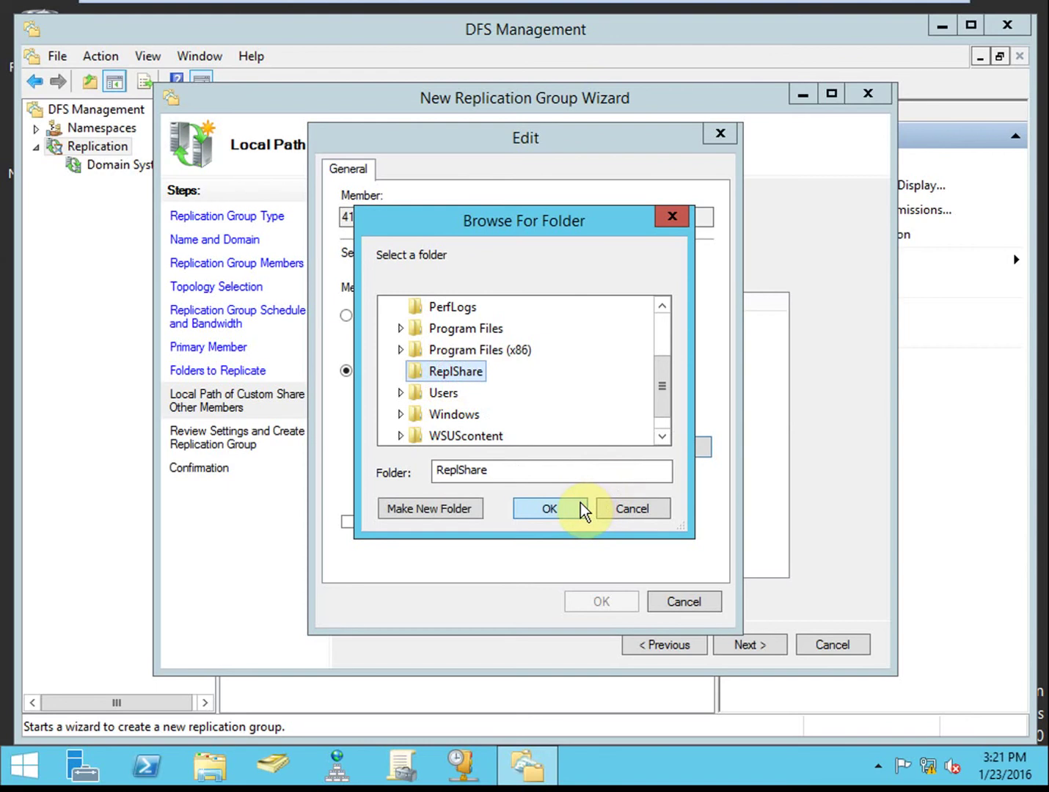
{"action": "left_click", "coordinate": [561, 507]}
{"action": "left_click", "coordinate": [613, 599]}
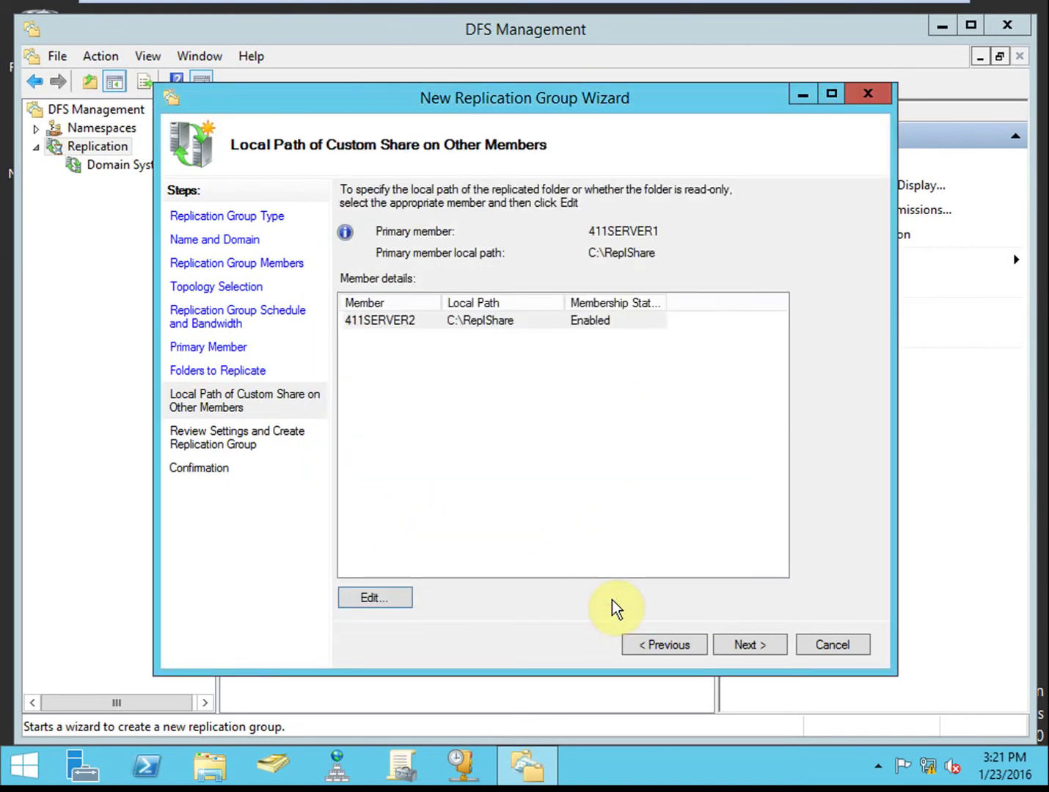
Review the summary of the new replication group's settings through to the NTFS permission entry.
{"action": "left_click", "coordinate": [735, 643]}
{"action": "double_click", "coordinate": [537, 430]}
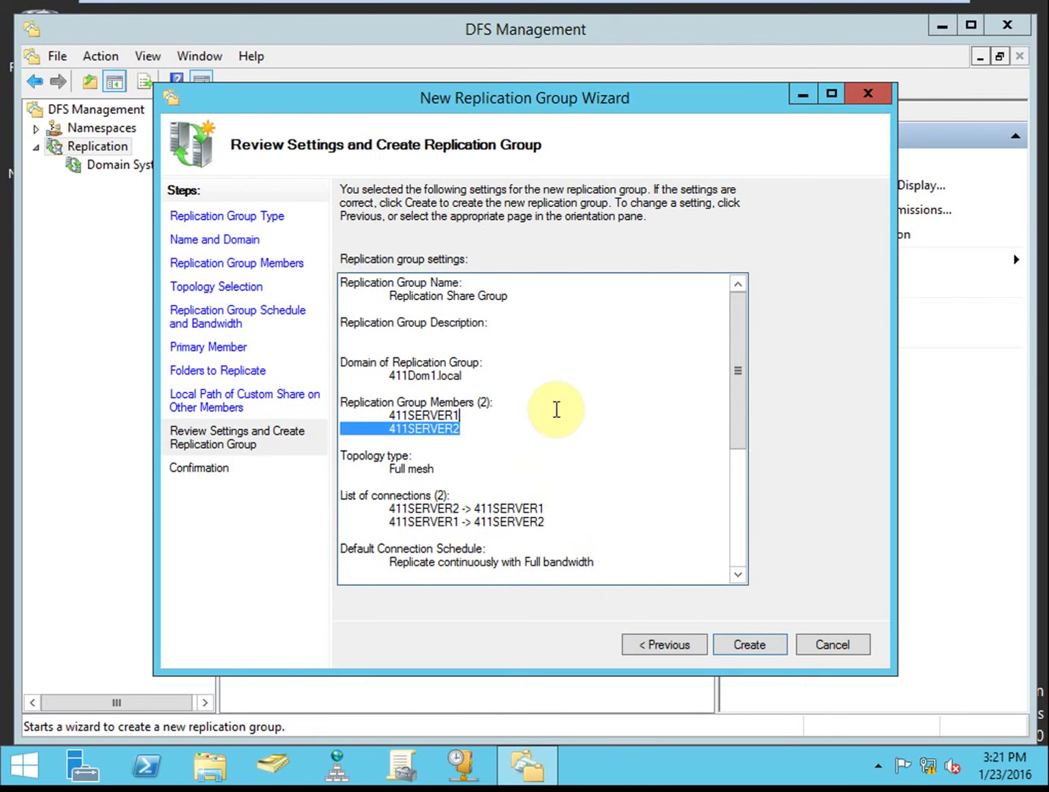
{"action": "scroll", "coordinate": [551, 346], "scroll_direction": "down", "scroll_amount": 6}
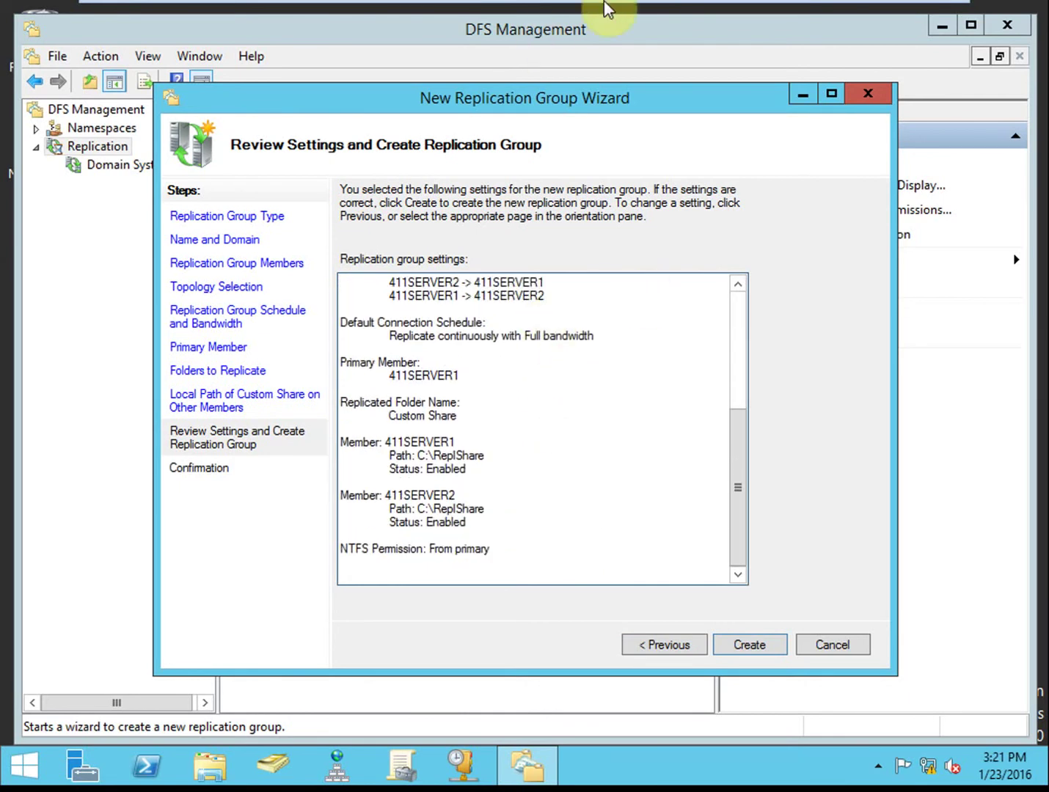
Switch to the second server's virtual machine, unlock it with the account password, and close its ReplShare folder window.
{"action": "mouse_move", "coordinate": [604, 11]}
{"action": "left_click", "coordinate": [790, 16]}
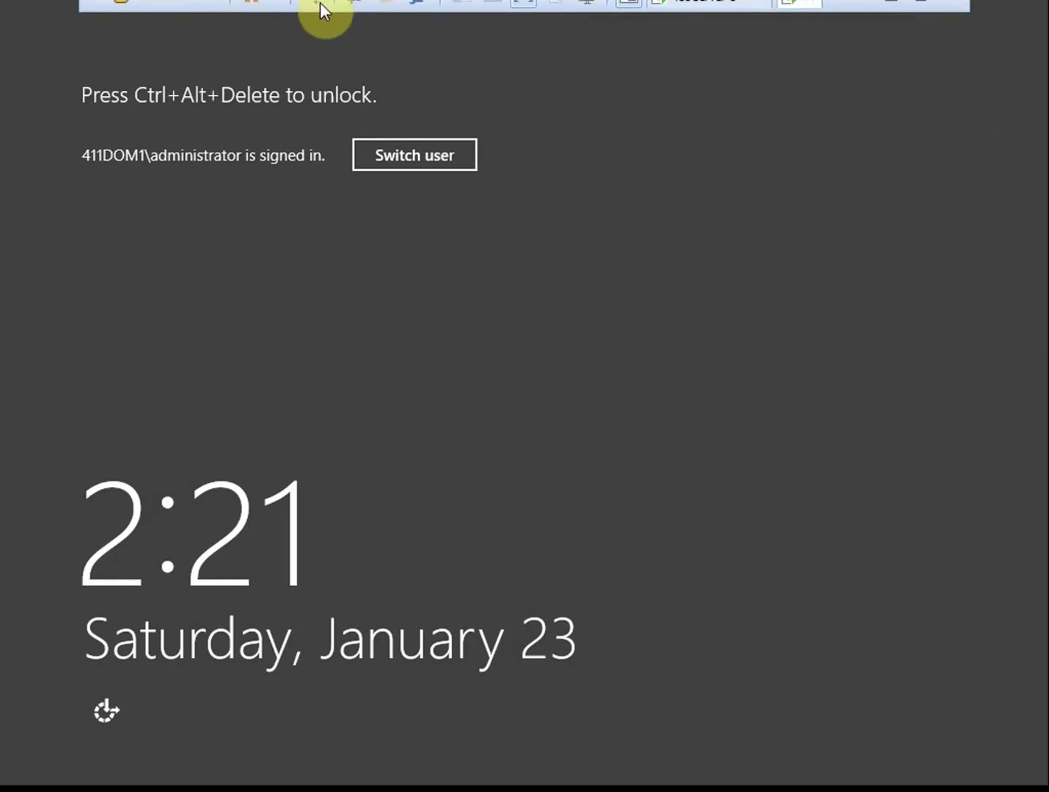
{"action": "left_click", "coordinate": [313, 13]}
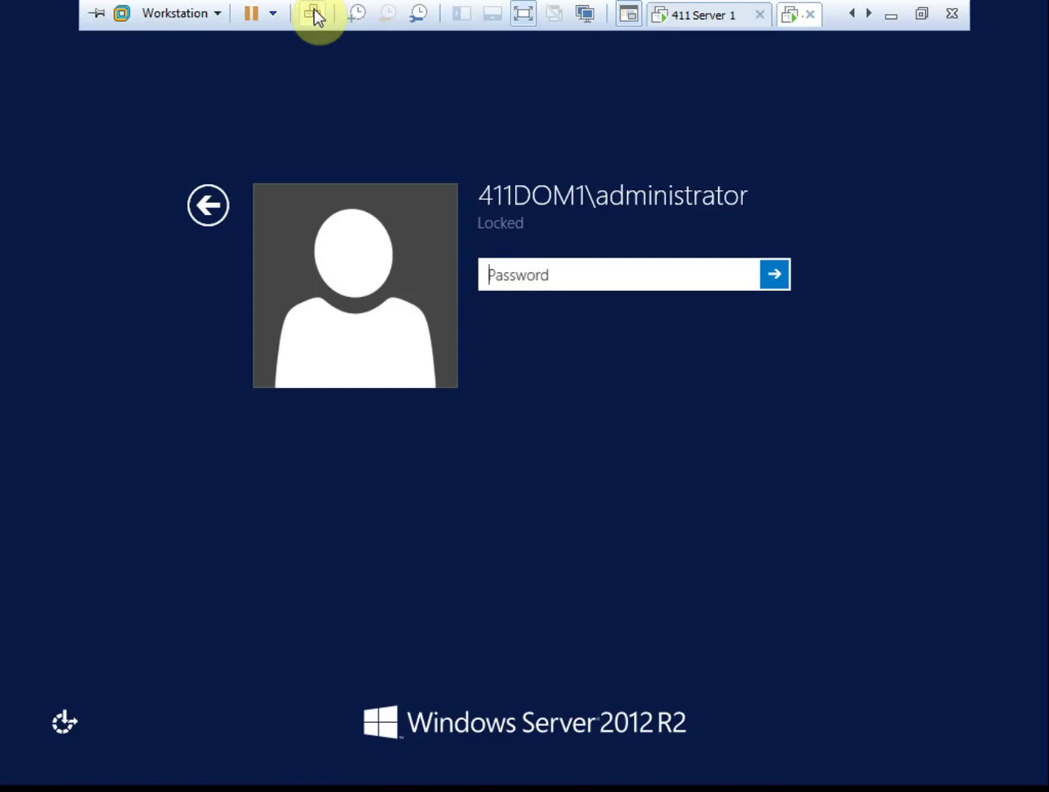
{"action": "left_click", "coordinate": [518, 270]}
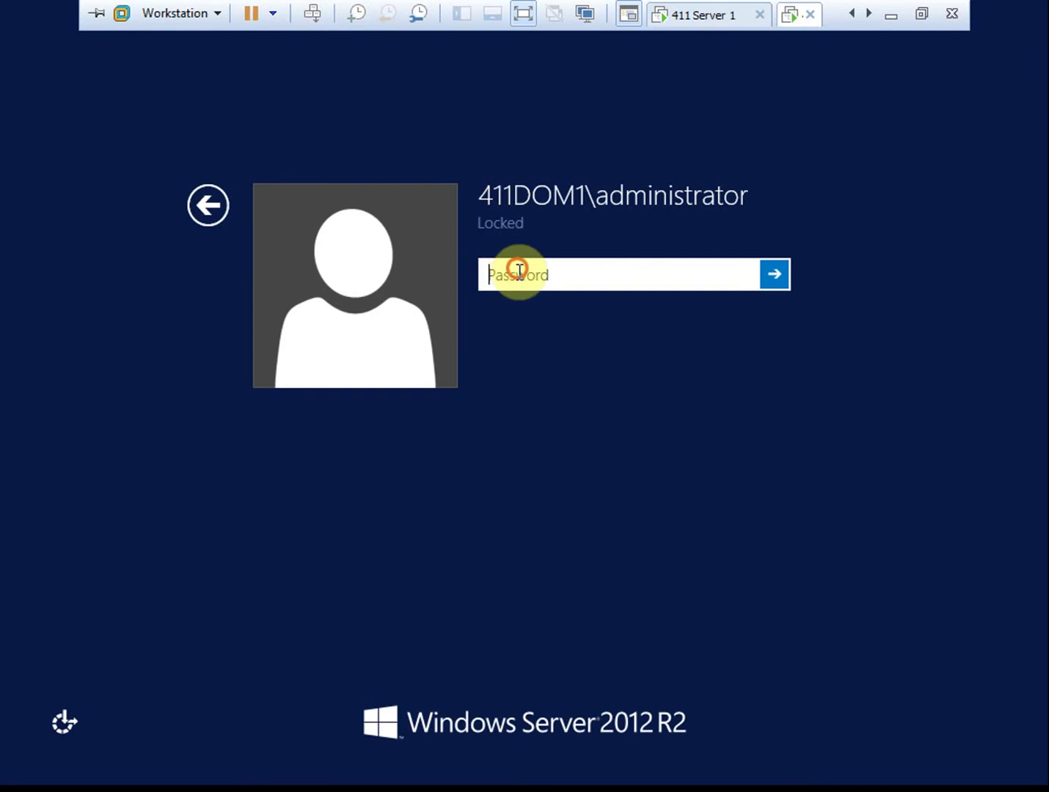
{"action": "type", "text": "•••••••••••"}
{"action": "key", "text": "Return"}
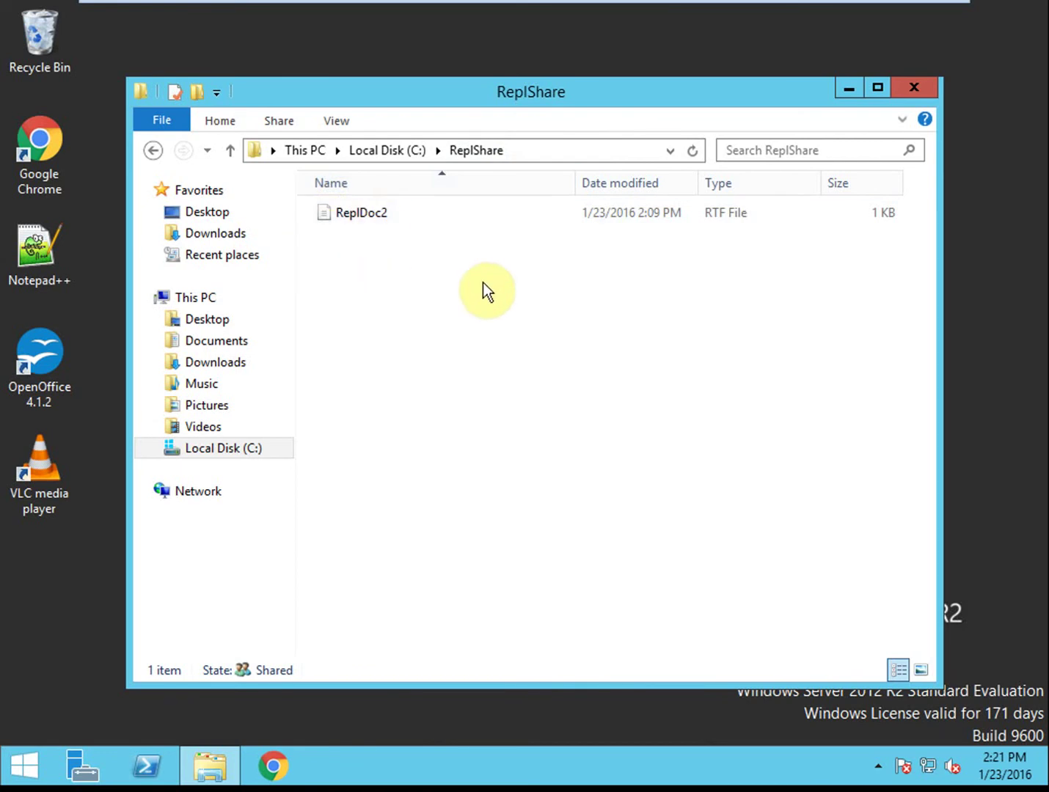
{"action": "left_click", "coordinate": [917, 87]}
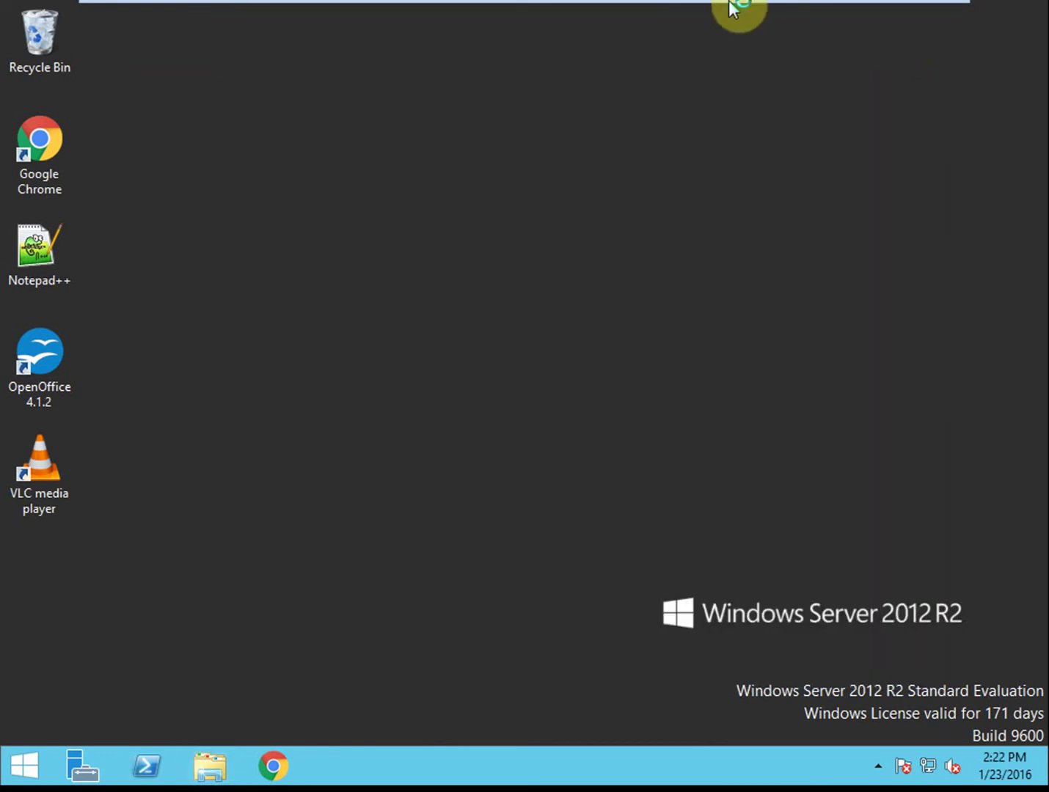
Back on 411 Server 1, create the replication group and display the memberships of Replication Share Group.
{"action": "left_click", "coordinate": [704, 17]}
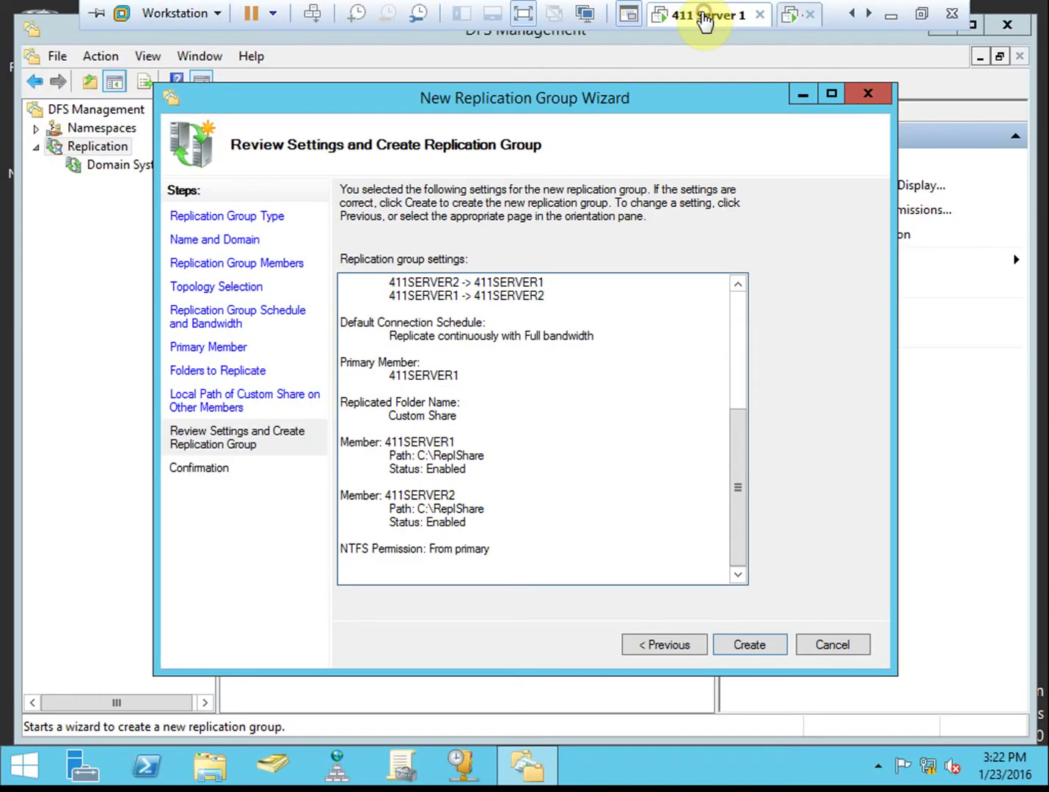
{"action": "left_click", "coordinate": [767, 639]}
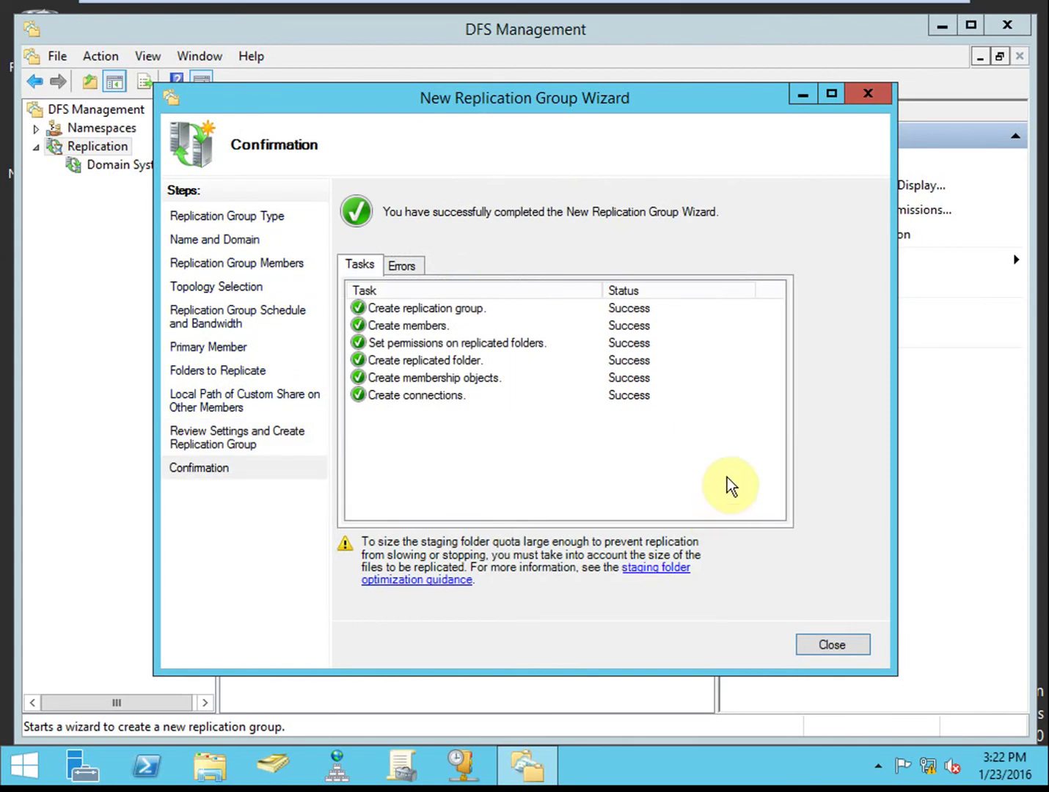
{"action": "left_click", "coordinate": [819, 646]}
{"action": "left_click", "coordinate": [733, 429]}
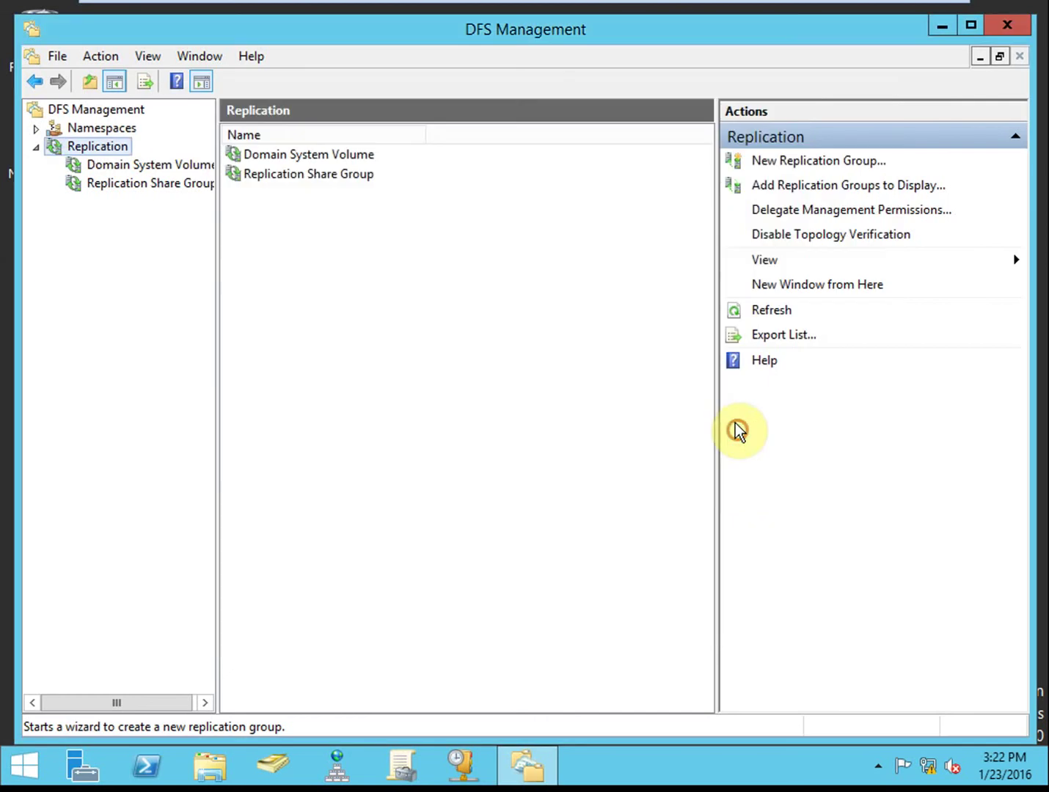
{"action": "left_click", "coordinate": [174, 183]}
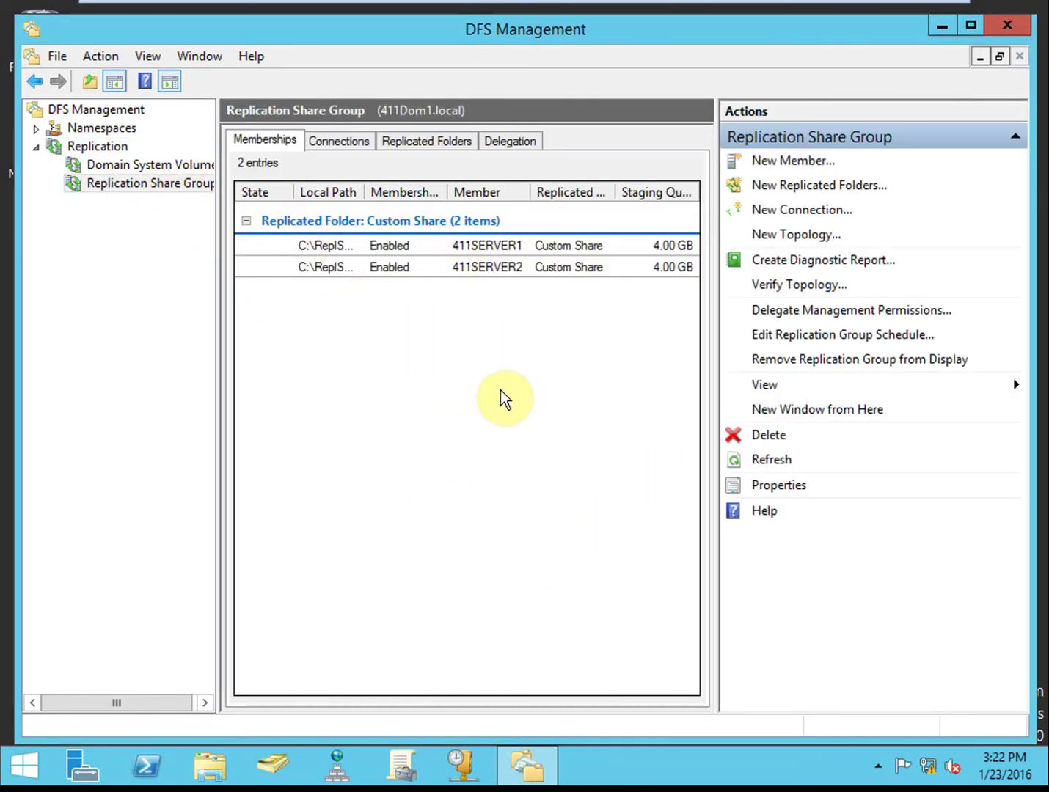
Minimize DFS Management, switch to the second server's virtual machine, and open its C:\ReplShare folder in a new File Explorer window.
{"action": "left_click", "coordinate": [942, 25]}
{"action": "mouse_move", "coordinate": [610, 4]}
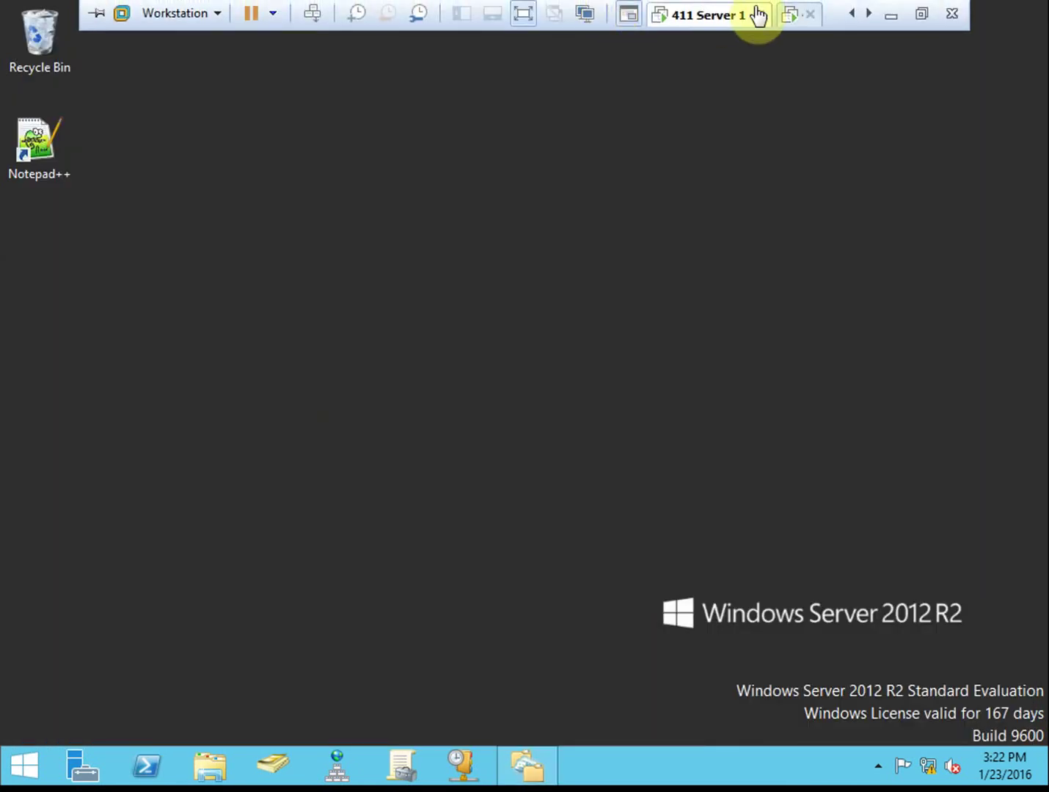
{"action": "left_click", "coordinate": [804, 19]}
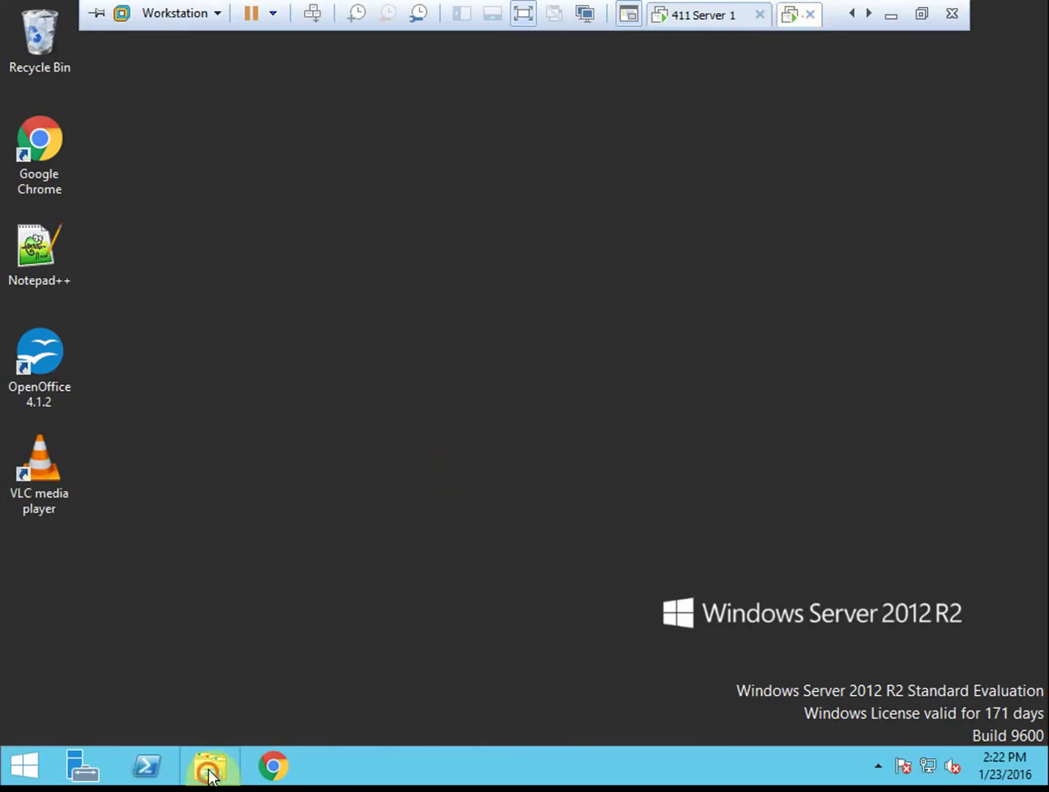
{"action": "right_click", "coordinate": [207, 767]}
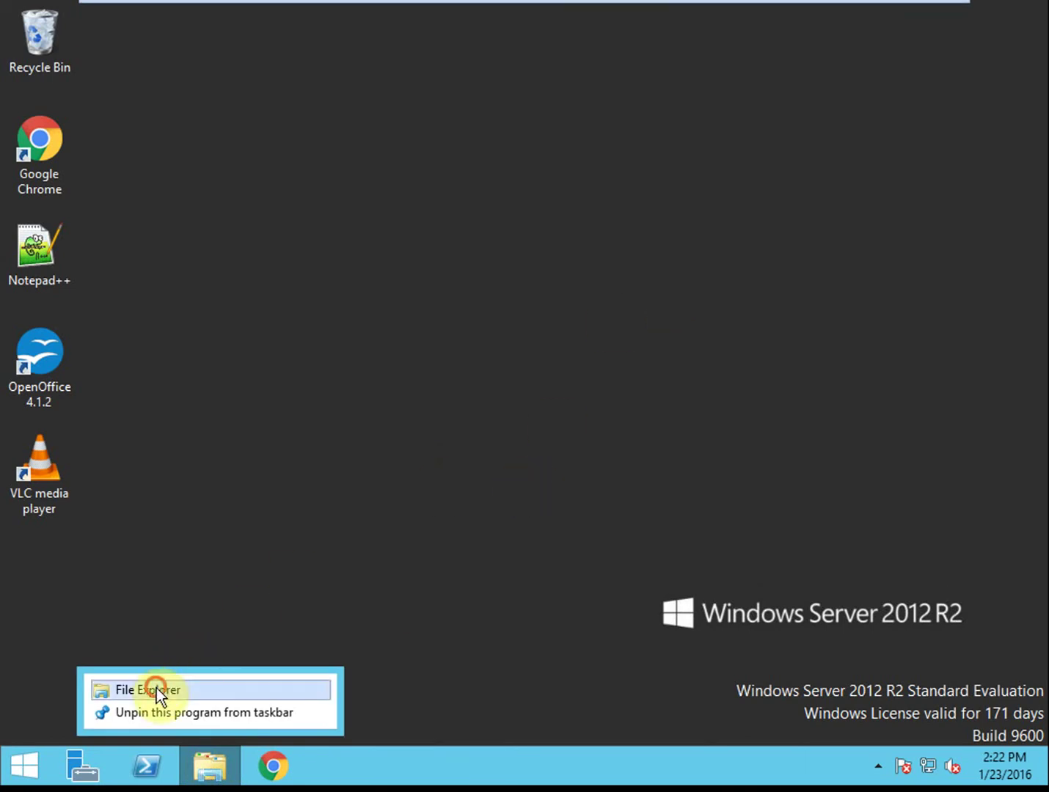
{"action": "left_click", "coordinate": [157, 690]}
{"action": "double_click", "coordinate": [435, 454]}
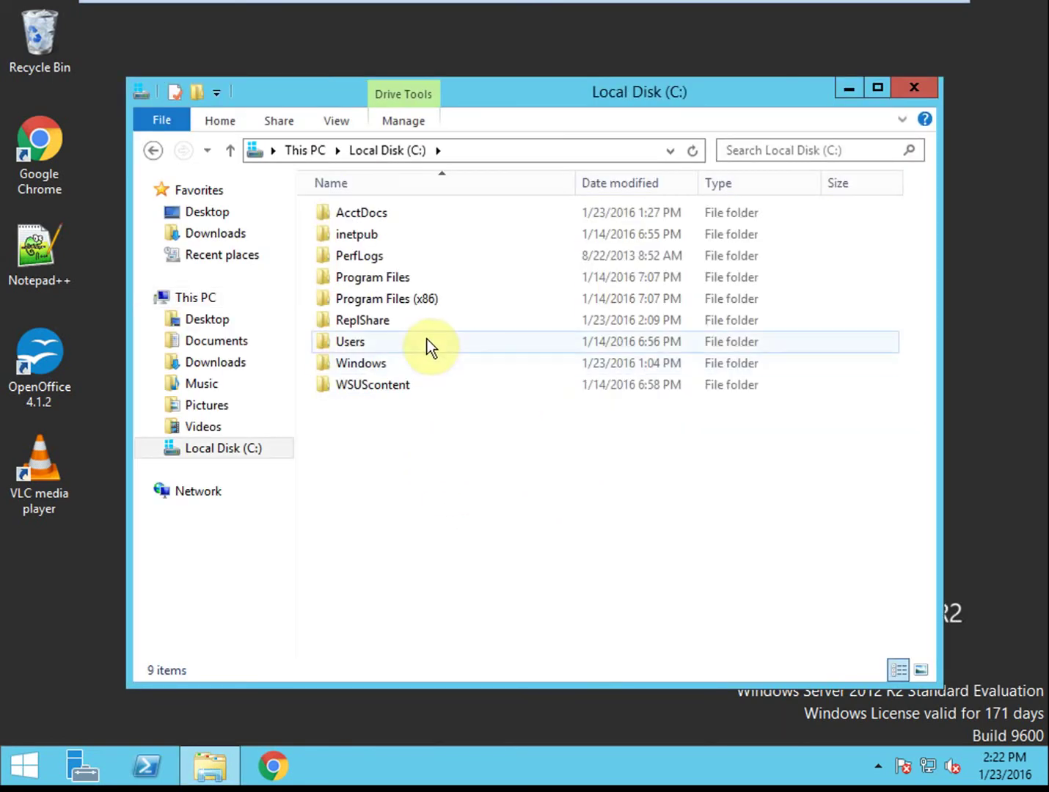
{"action": "double_click", "coordinate": [411, 327]}
Go back to the C: drive and reopen the ReplShare folder repeatedly to check for replicated files.
{"action": "left_click", "coordinate": [152, 149]}
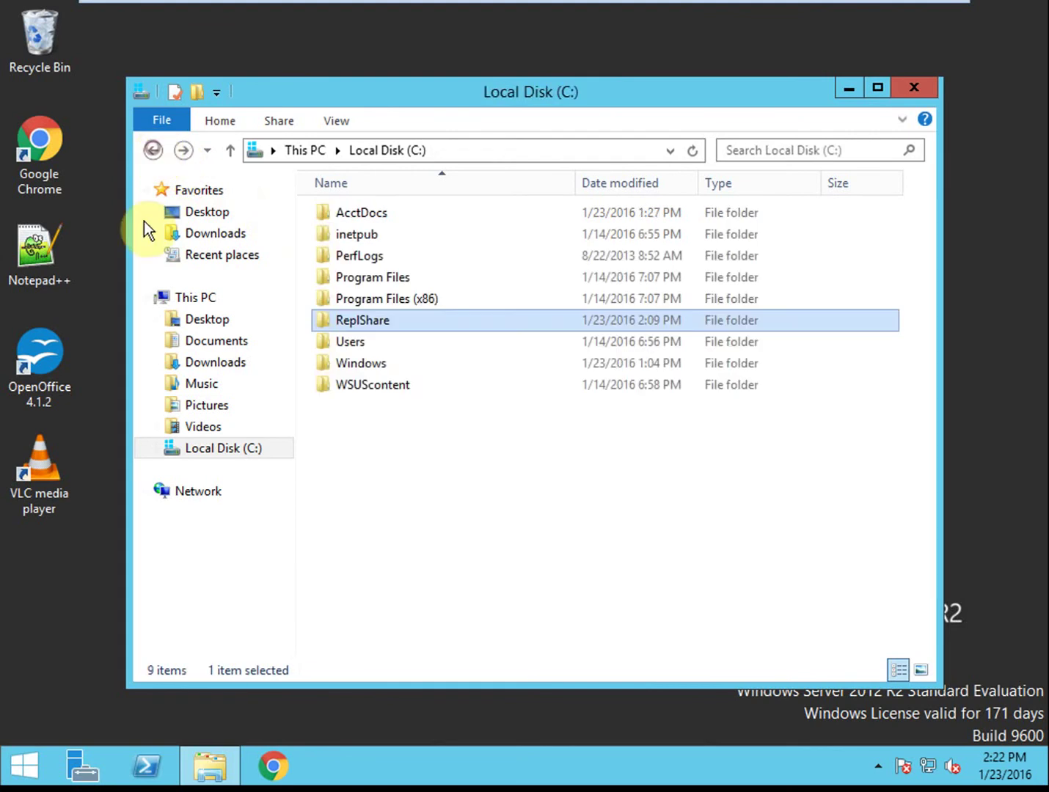
{"action": "left_click", "coordinate": [535, 520]}
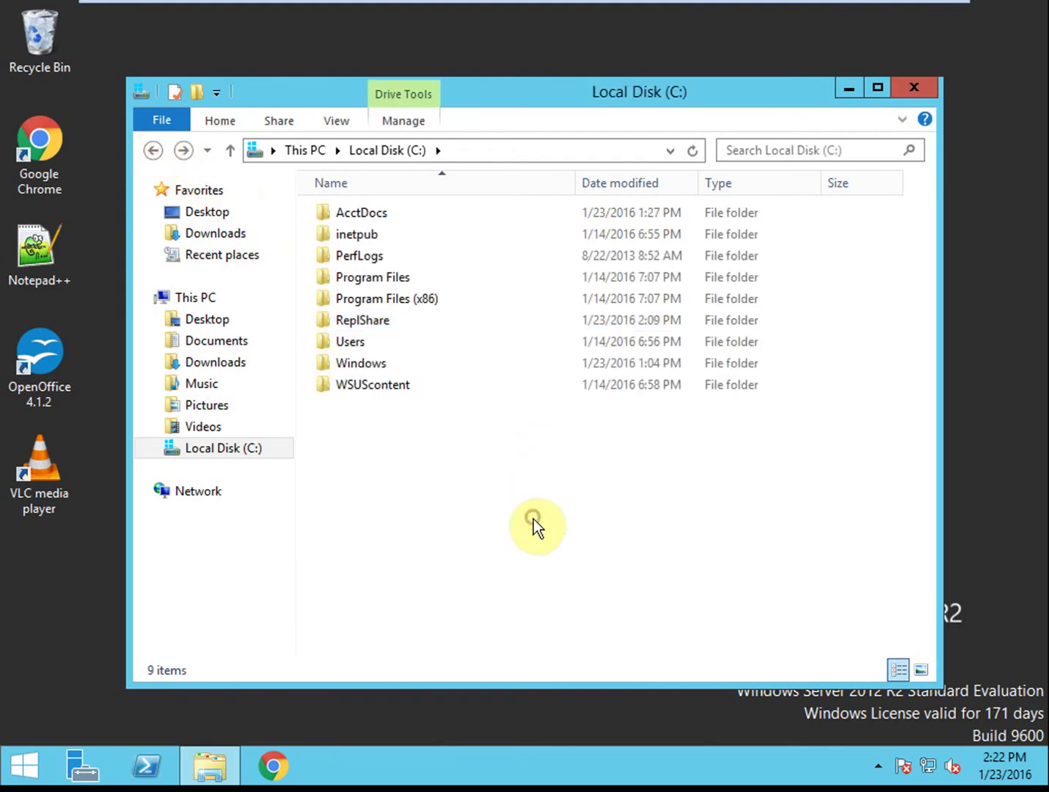
{"action": "double_click", "coordinate": [386, 322]}
{"action": "key", "text": "BackSpace"}
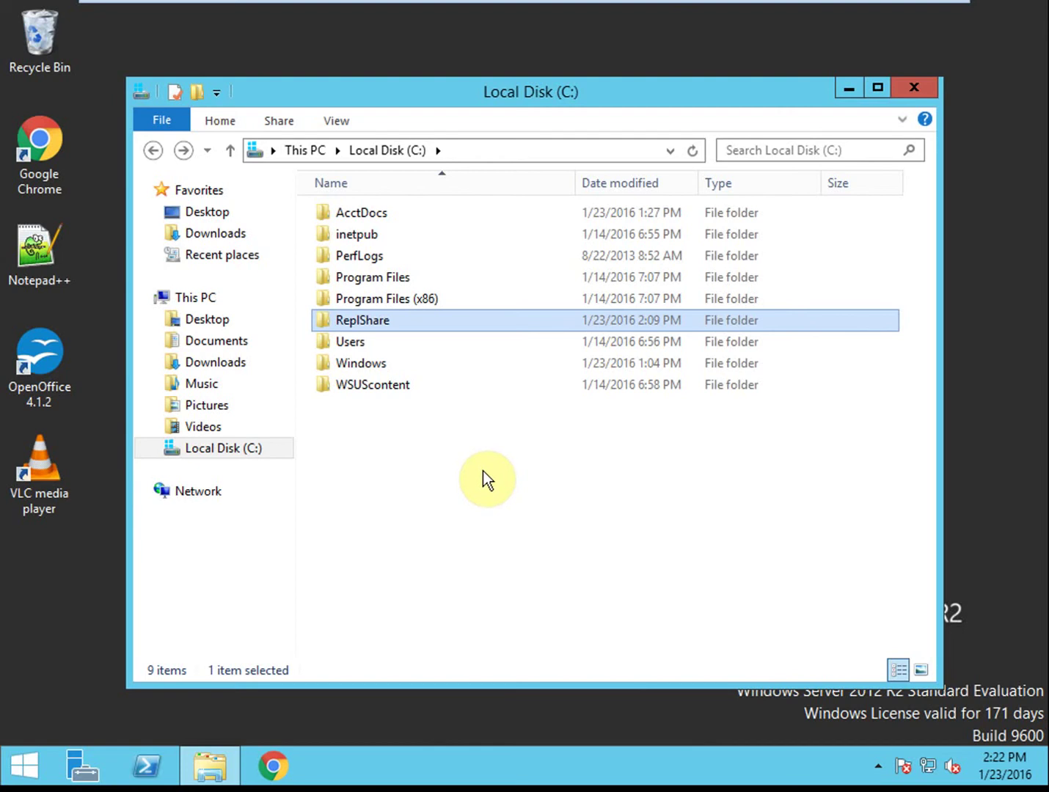
{"action": "double_click", "coordinate": [376, 324]}
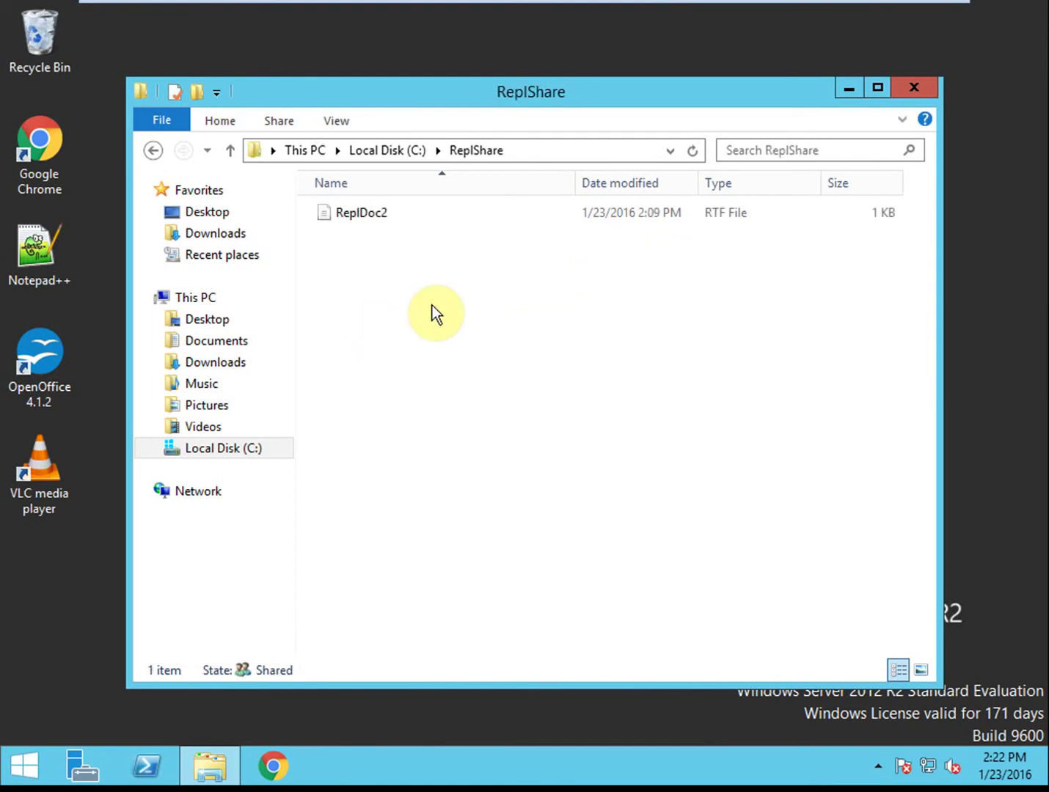
{"action": "left_click", "coordinate": [416, 149]}
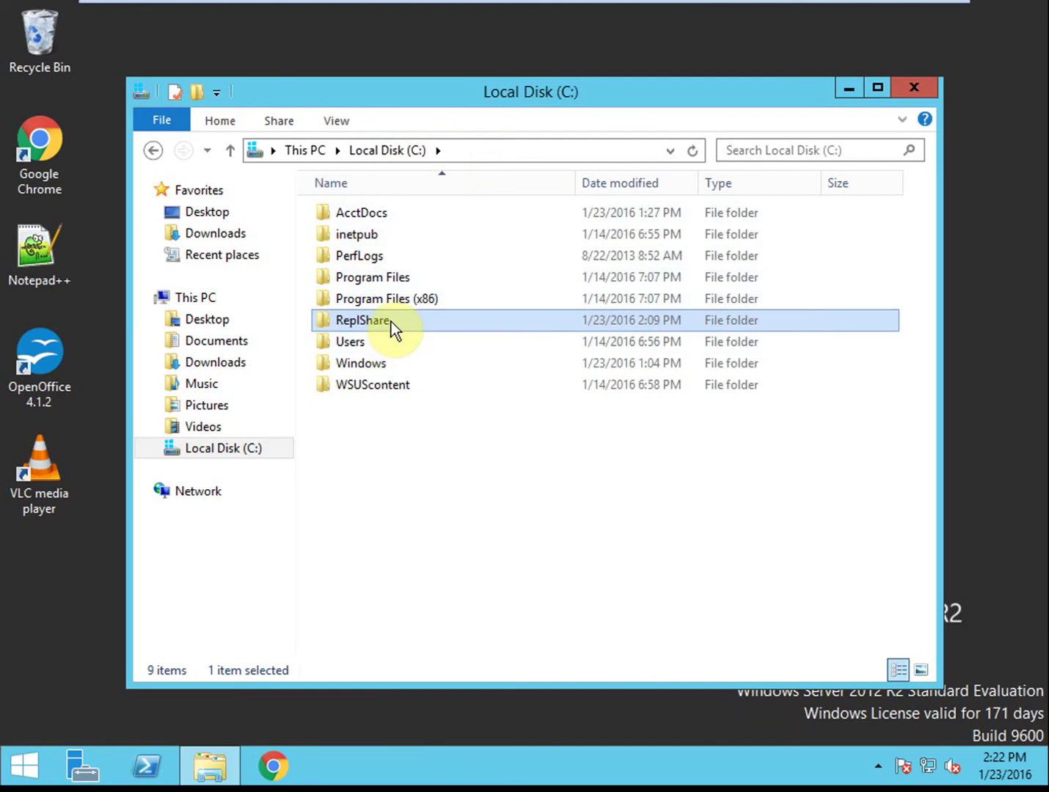
{"action": "mouse_move", "coordinate": [391, 321]}
{"action": "left_click", "coordinate": [360, 481]}
{"action": "double_click", "coordinate": [376, 328]}
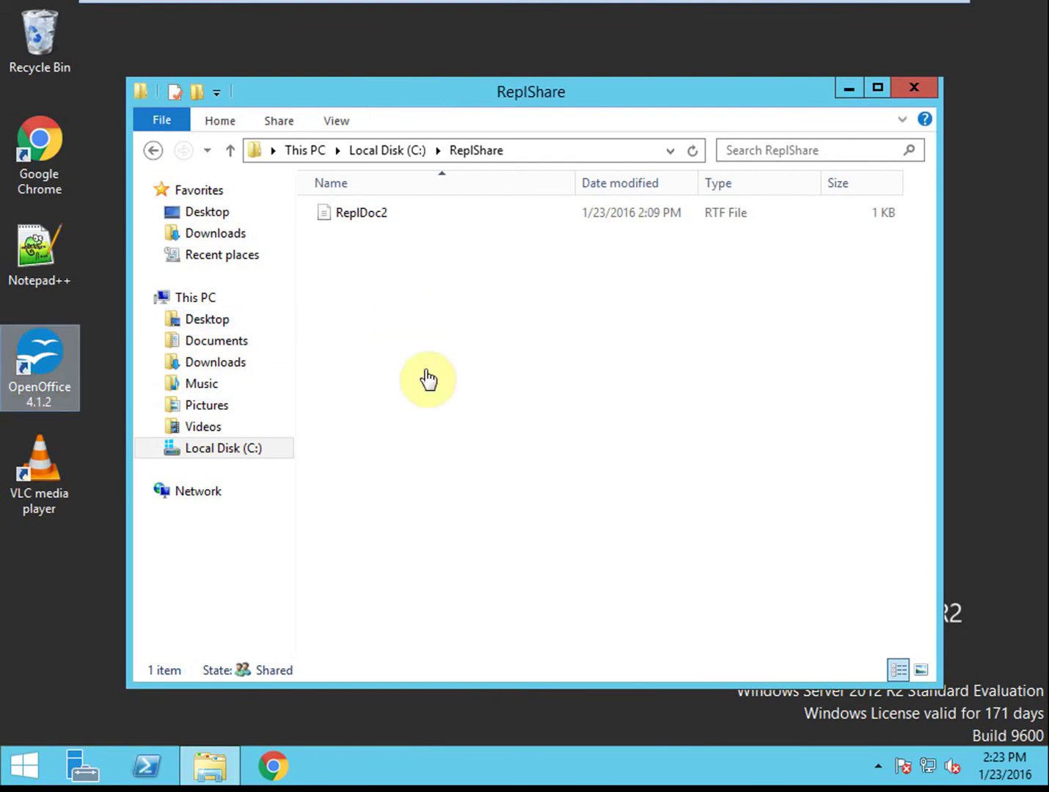
{"action": "left_click", "coordinate": [661, 339]}
{"action": "left_click", "coordinate": [394, 309]}
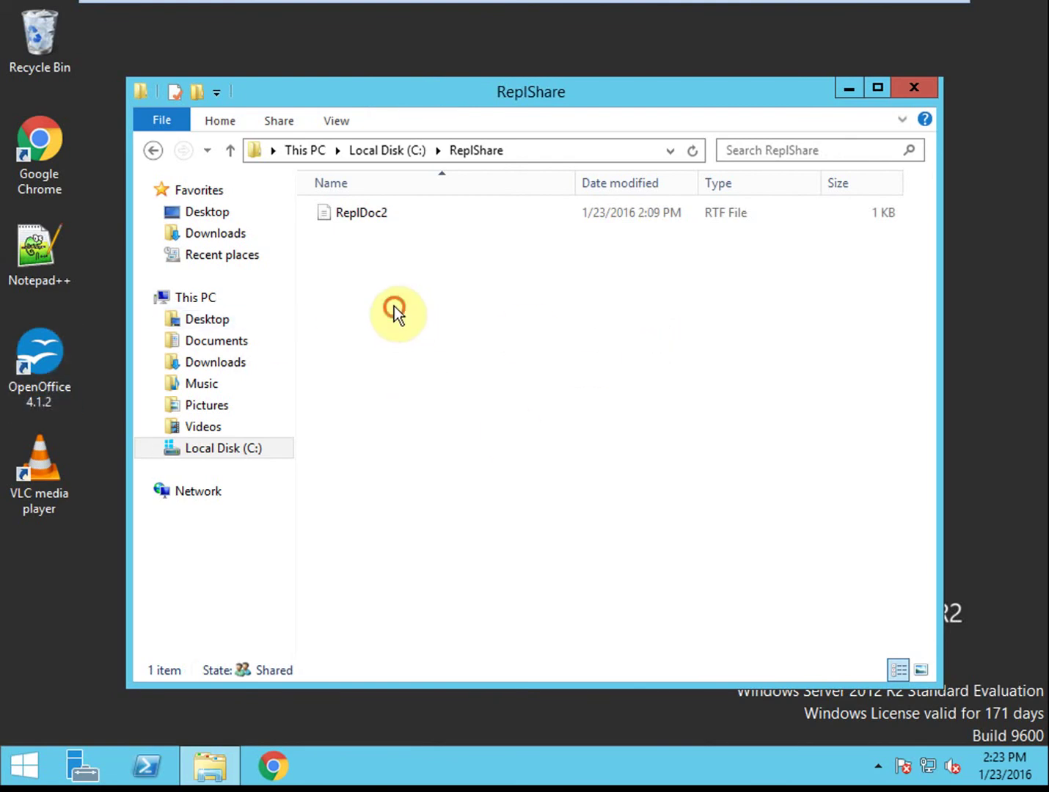
Close the File Explorer window, start a fresh one, and check the contents of C:\ReplShare again.
{"action": "left_click", "coordinate": [912, 87]}
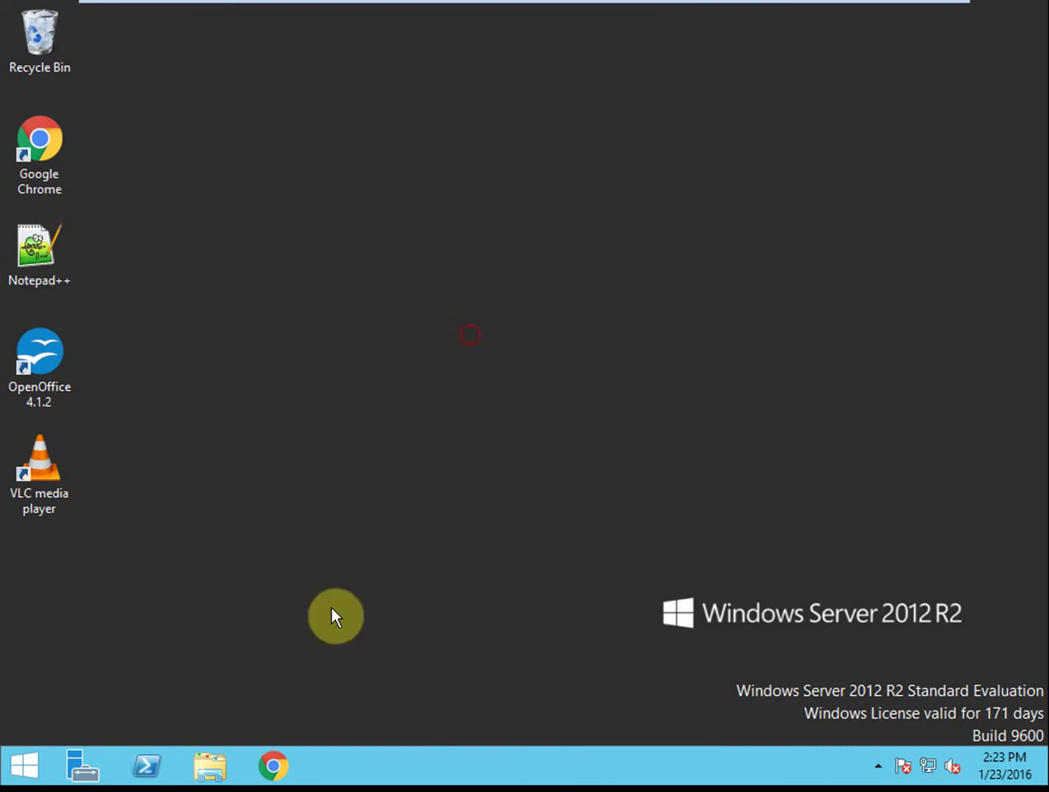
{"action": "left_click", "coordinate": [199, 766]}
{"action": "double_click", "coordinate": [412, 442]}
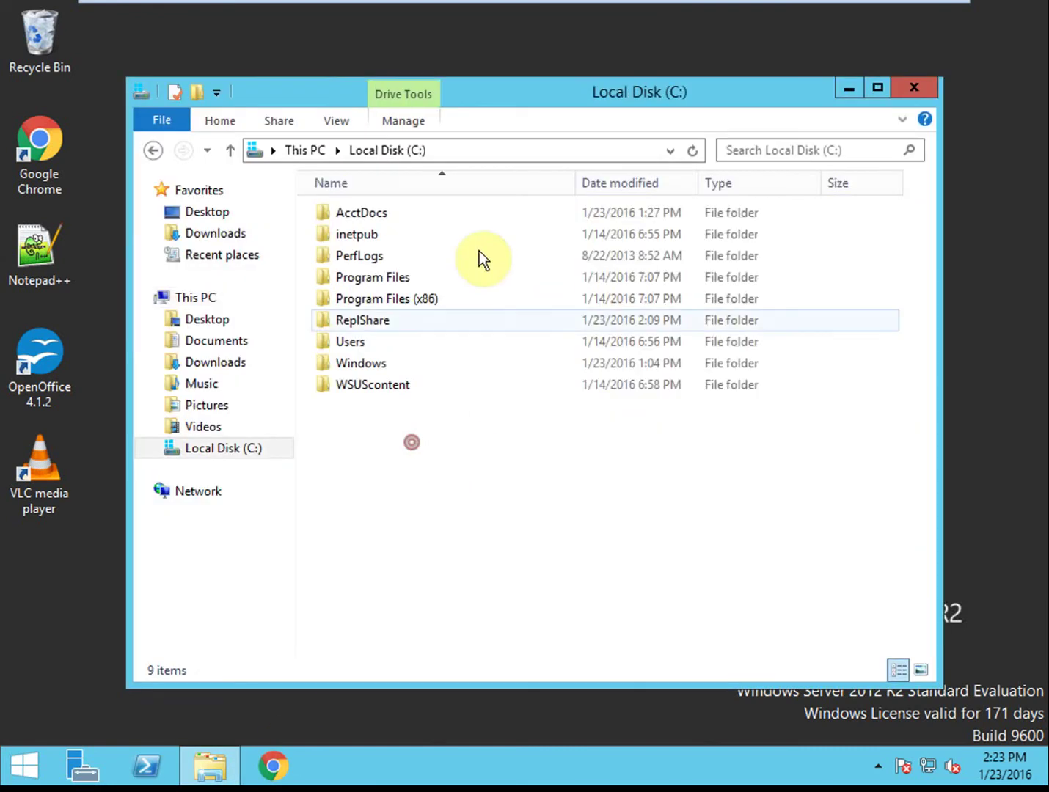
{"action": "double_click", "coordinate": [389, 324]}
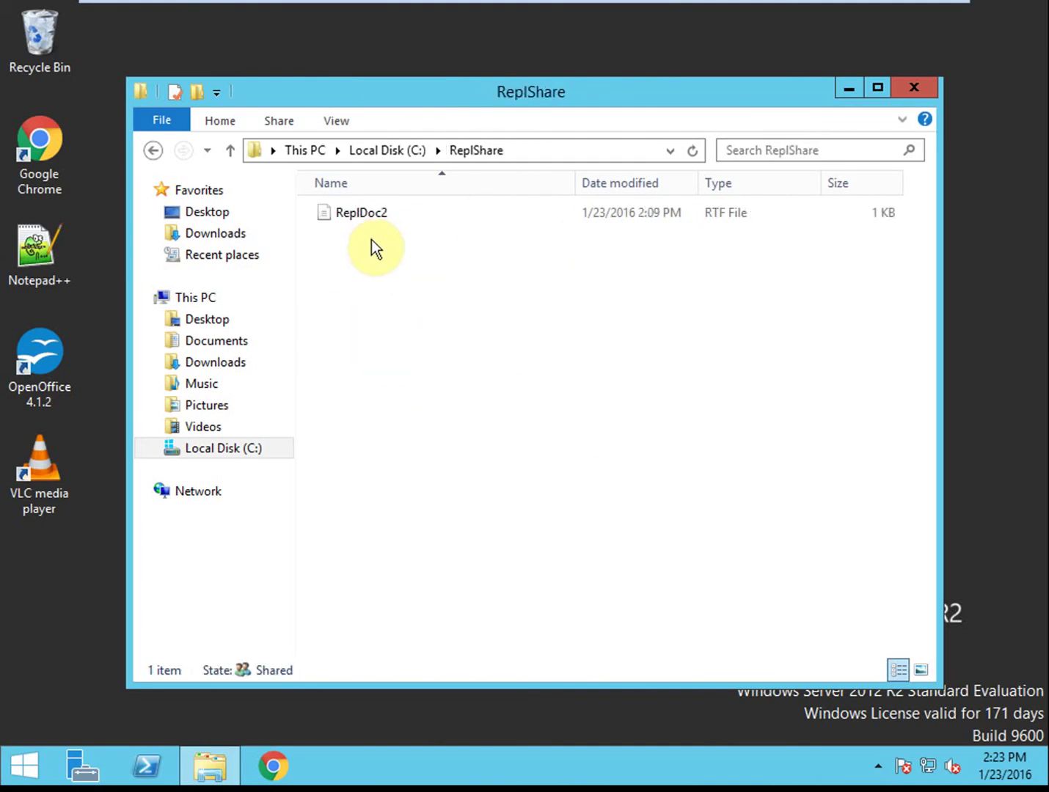
{"action": "left_click", "coordinate": [471, 484]}
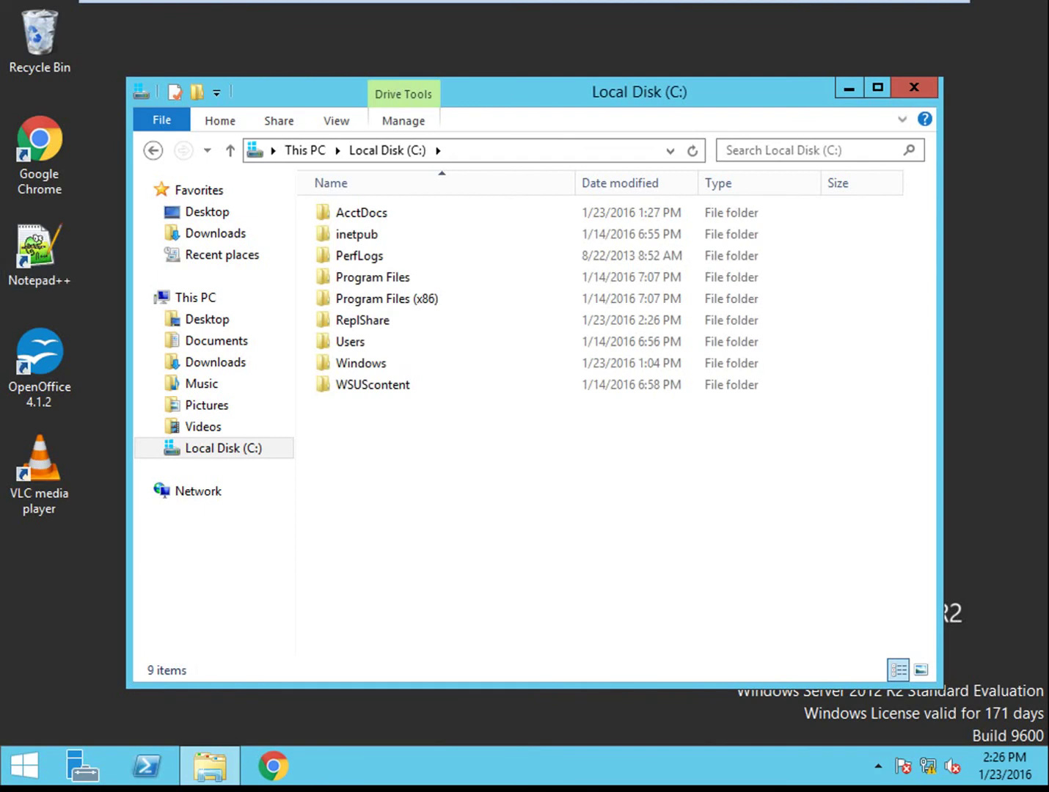
Switch to the 411 Server 1 virtual machine and inspect the files in its ReplShare folder.
{"action": "left_click", "coordinate": [423, 455]}
{"action": "left_click", "coordinate": [472, 441]}
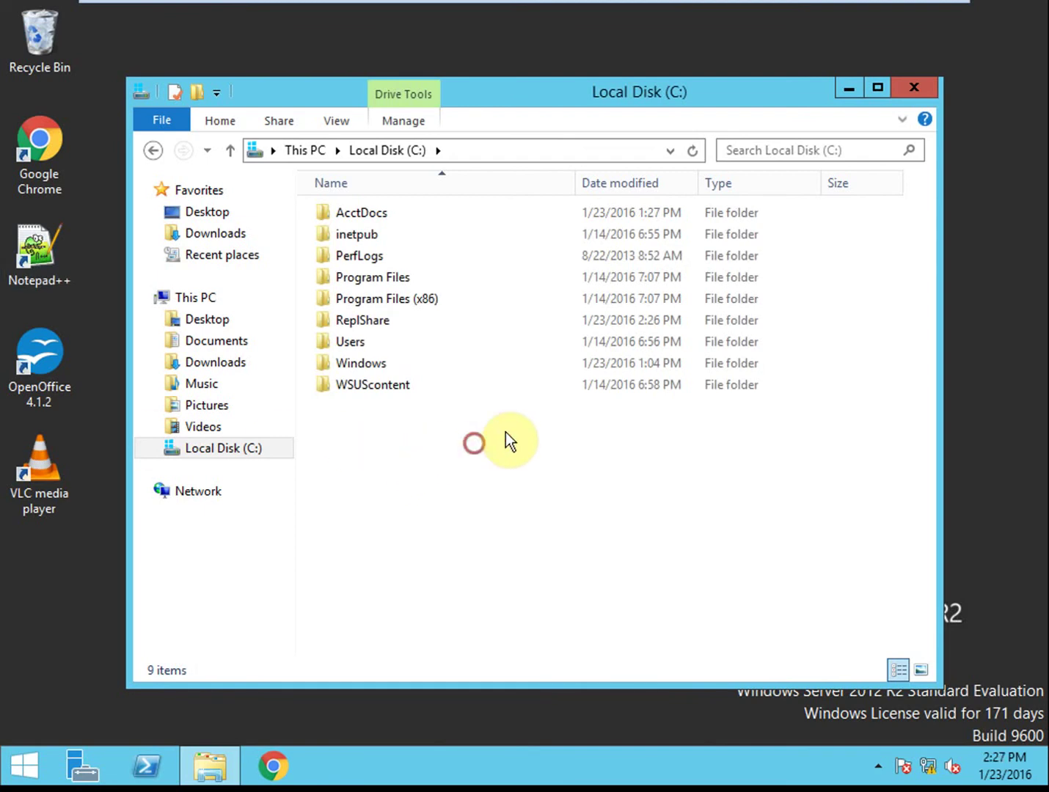
{"action": "mouse_move", "coordinate": [640, 1]}
{"action": "left_click", "coordinate": [704, 22]}
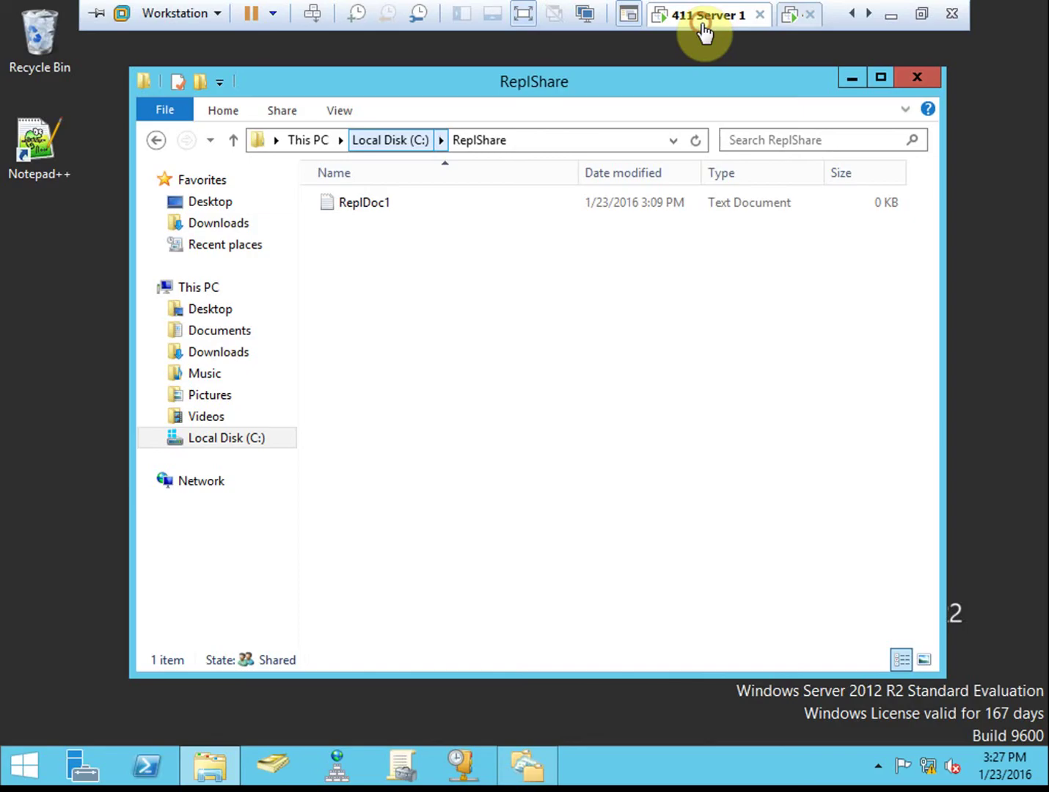
{"action": "left_click", "coordinate": [429, 272]}
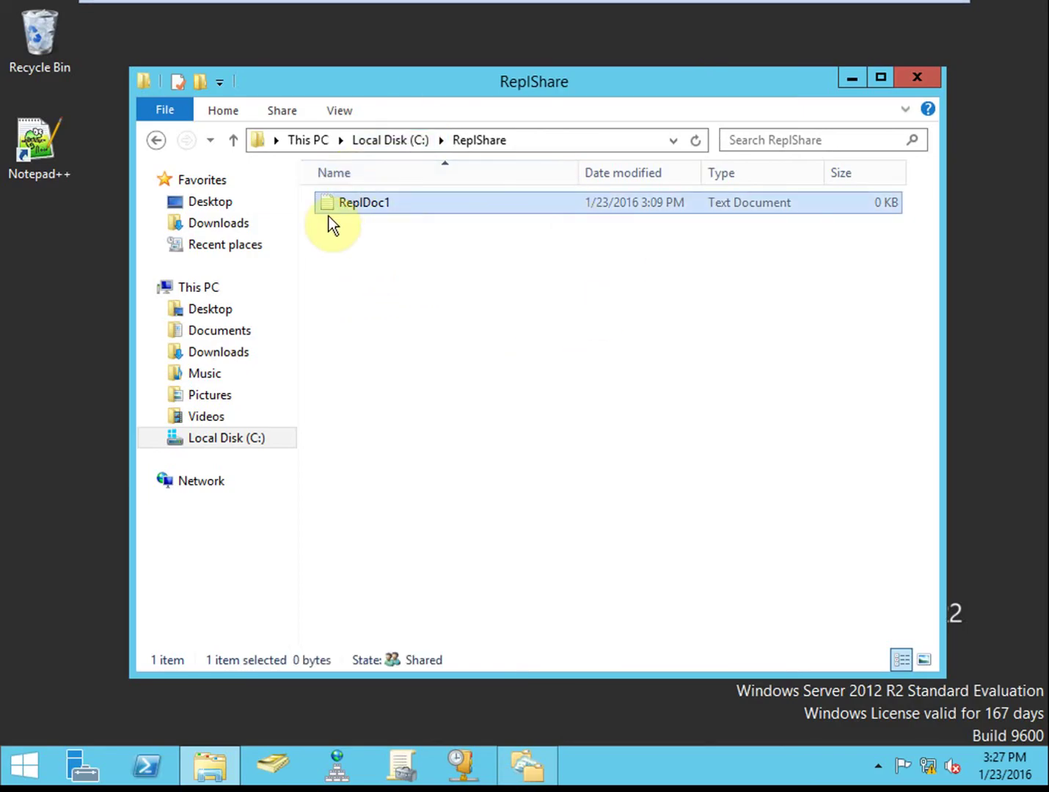
Return to the second server's virtual machine and open C:\ReplShare to check its files against those on 411 Server 1.
{"action": "mouse_move", "coordinate": [759, 4]}
{"action": "left_click", "coordinate": [785, 23]}
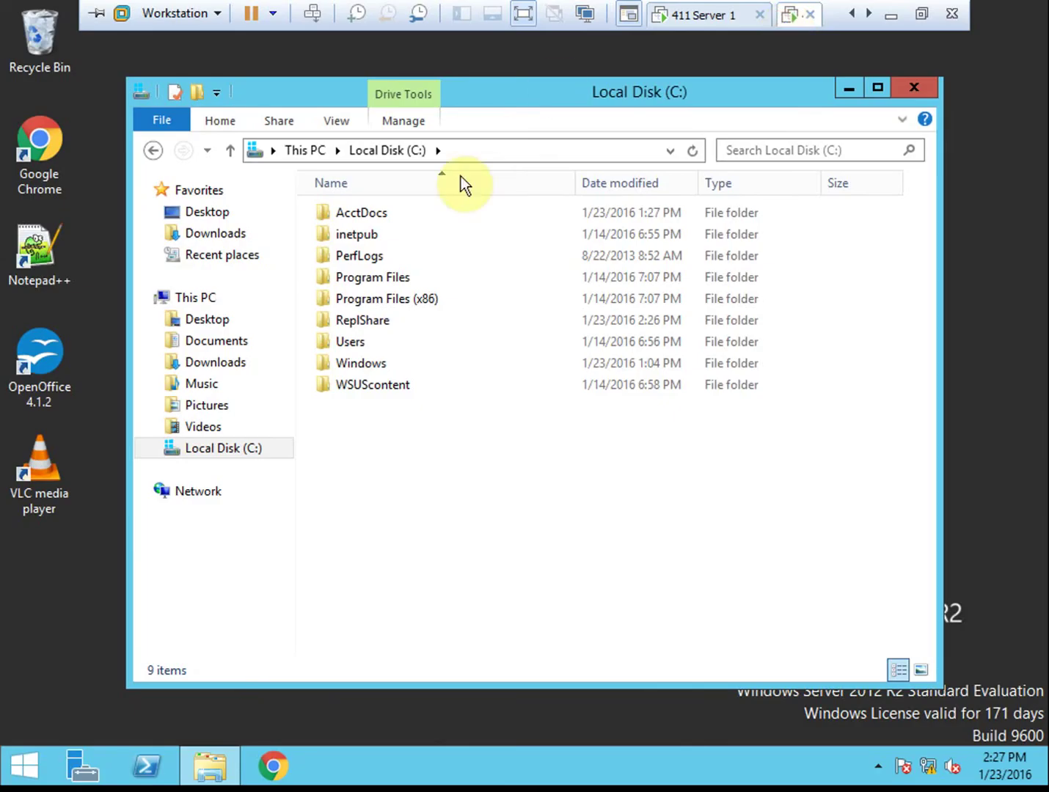
{"action": "double_click", "coordinate": [389, 324]}
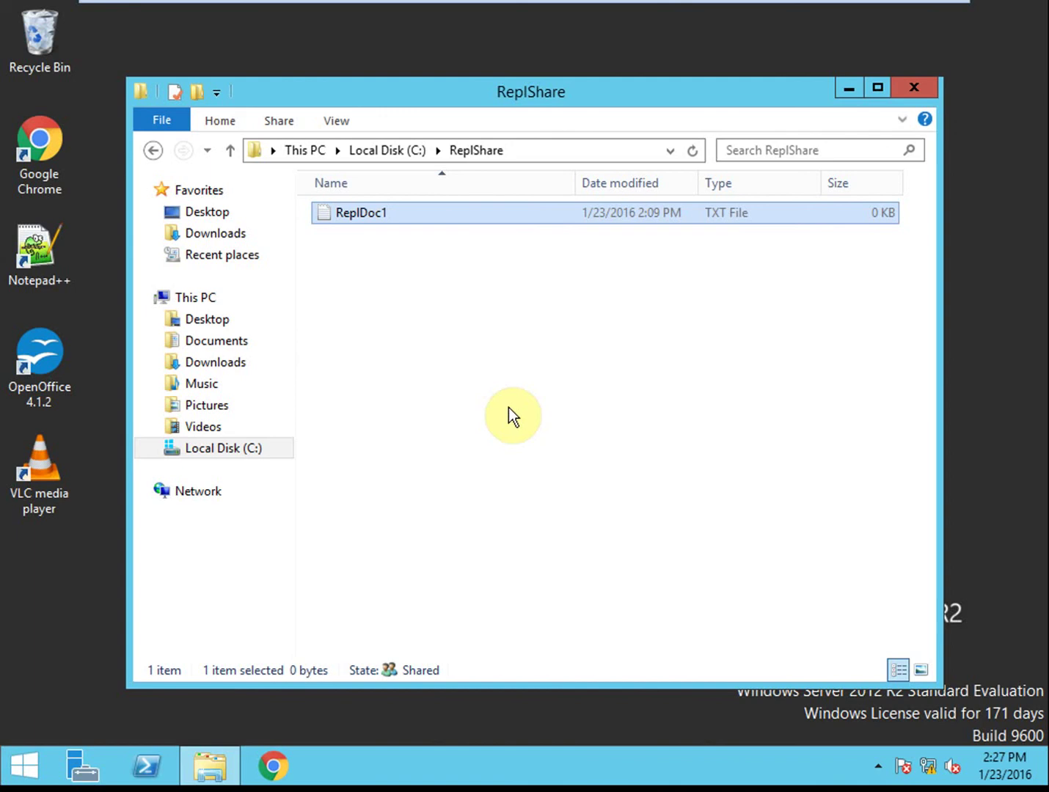
{"action": "left_click", "coordinate": [473, 387]}
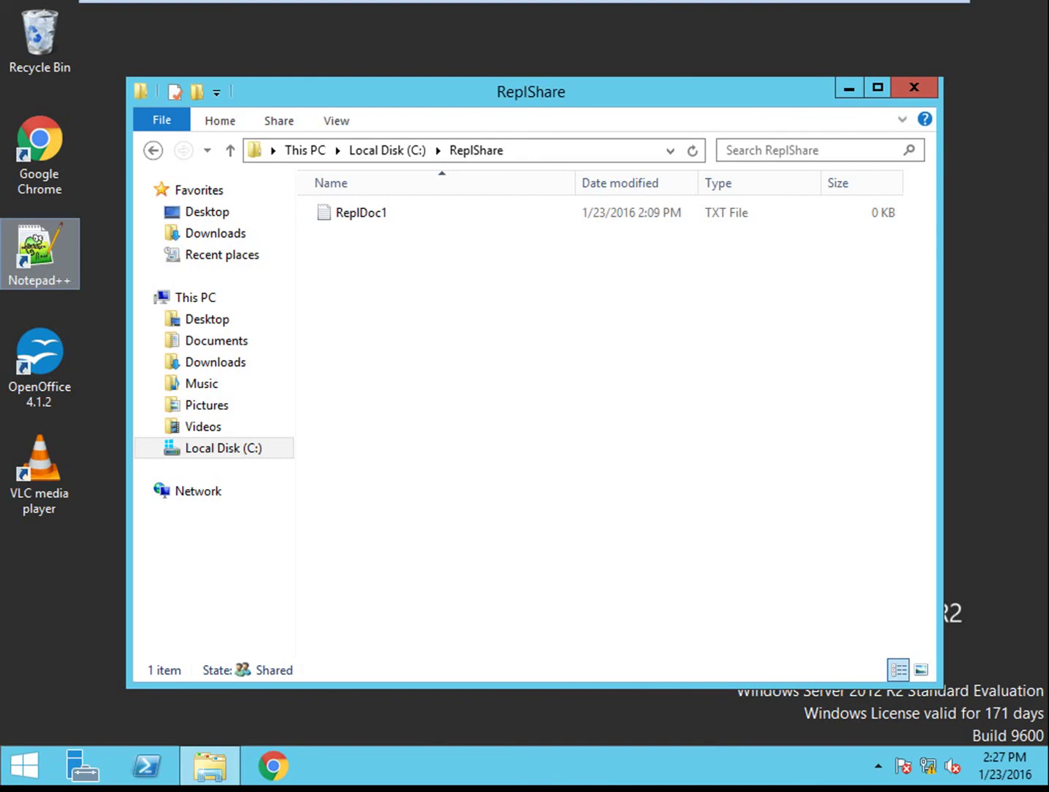
{"action": "left_click", "coordinate": [488, 307]}
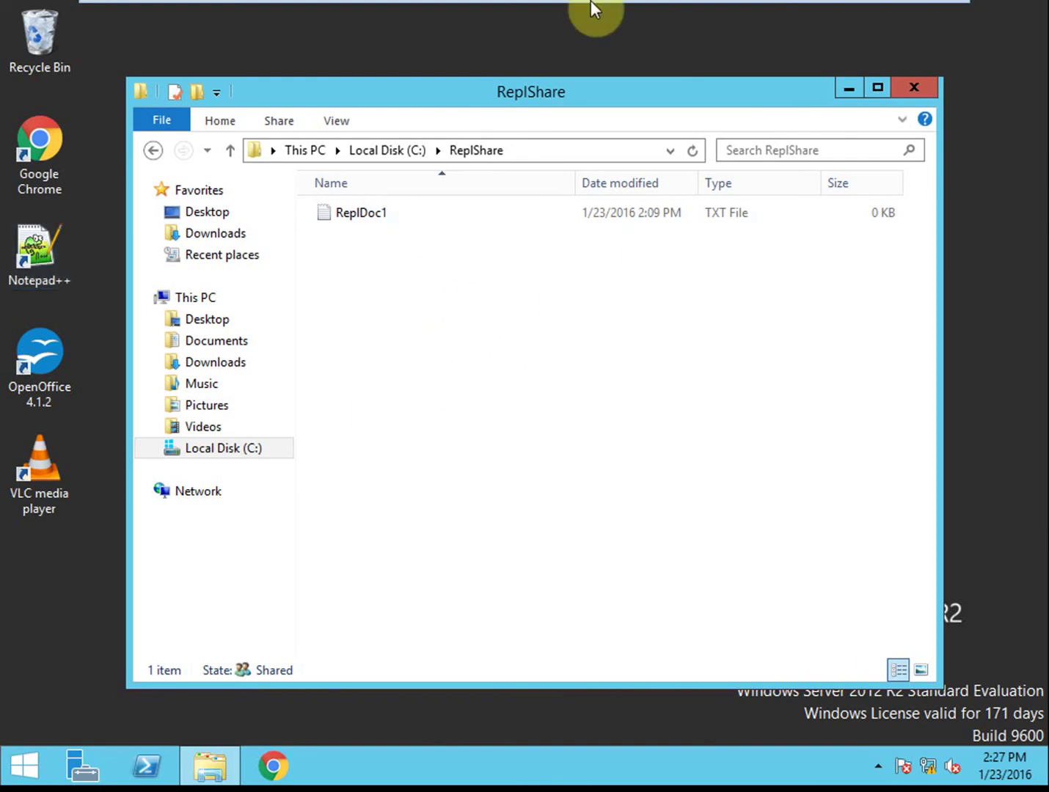
Open ReplDoc1 on the second server, enter "Test text asd;lfkjasd;flkj", save the file, and close Notepad.
{"action": "mouse_move", "coordinate": [591, 3]}
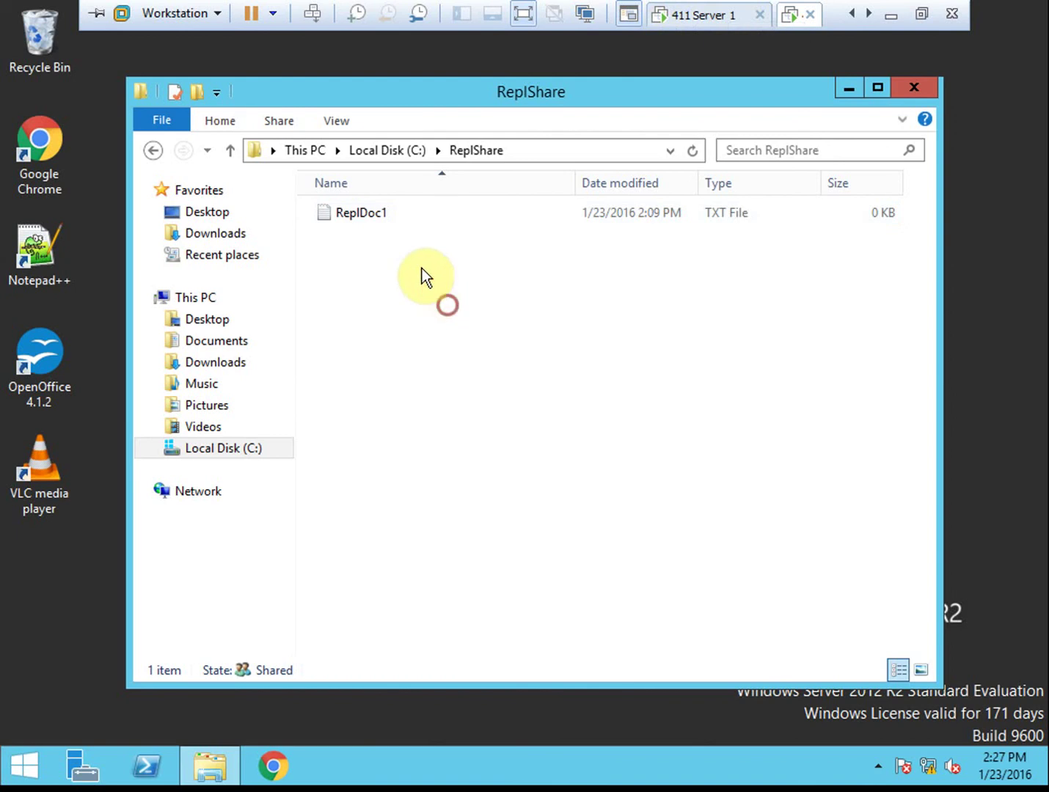
{"action": "double_click", "coordinate": [381, 217]}
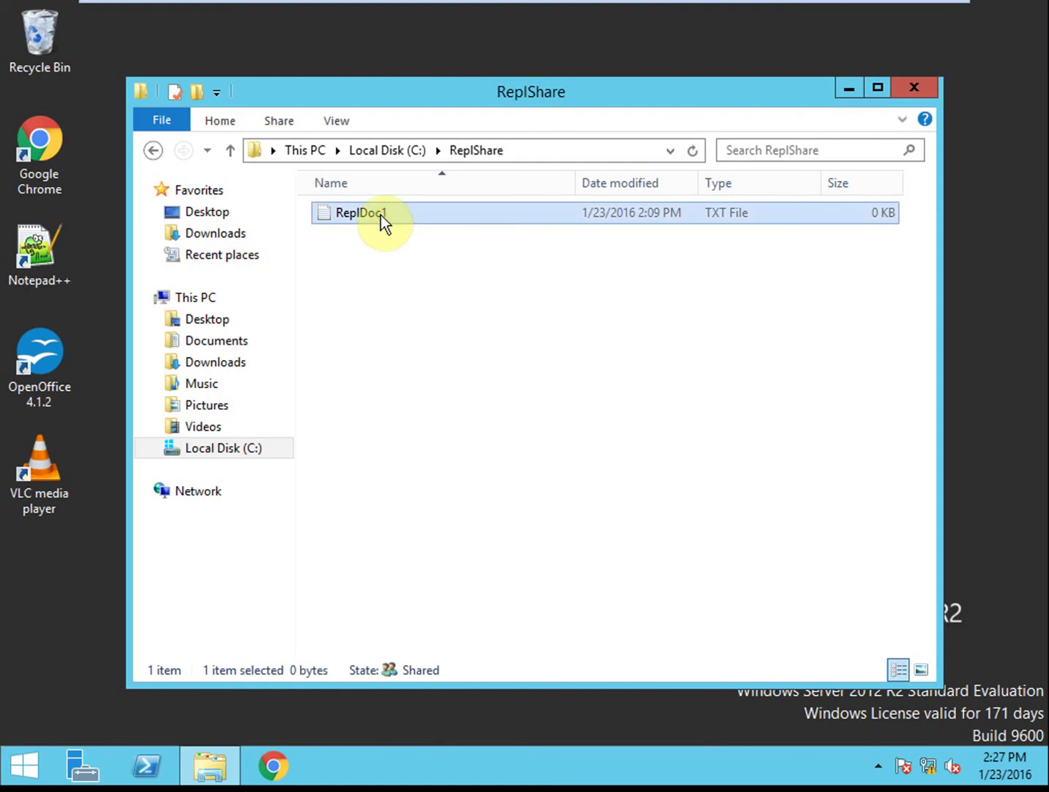
{"action": "left_click", "coordinate": [428, 293]}
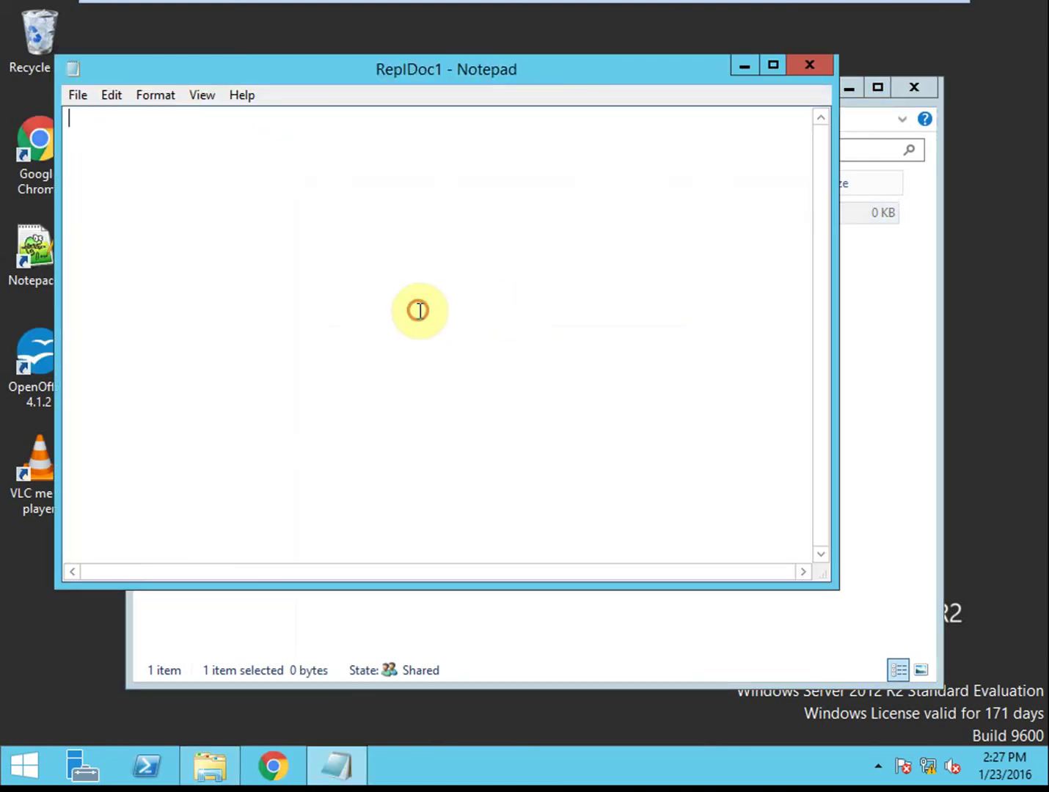
{"action": "type", "text": "Test text"}
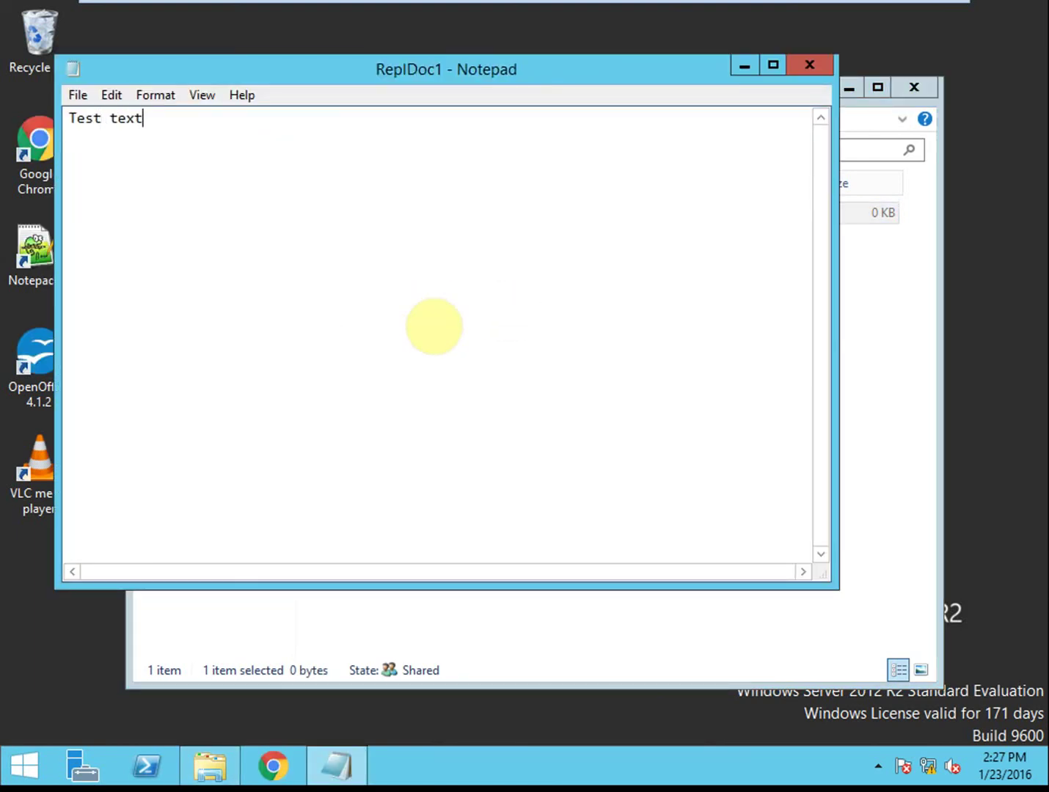
{"action": "type", "text": " asd;lfkjasd;flkj"}
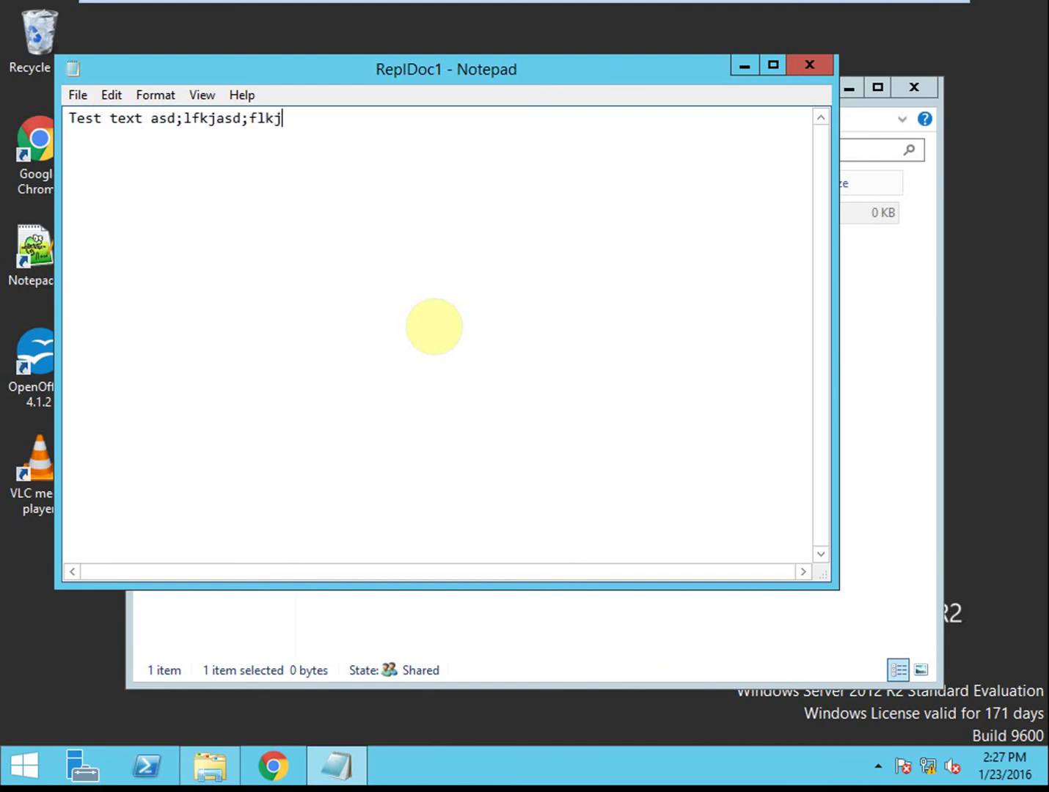
{"action": "key", "text": "ctrl+s"}
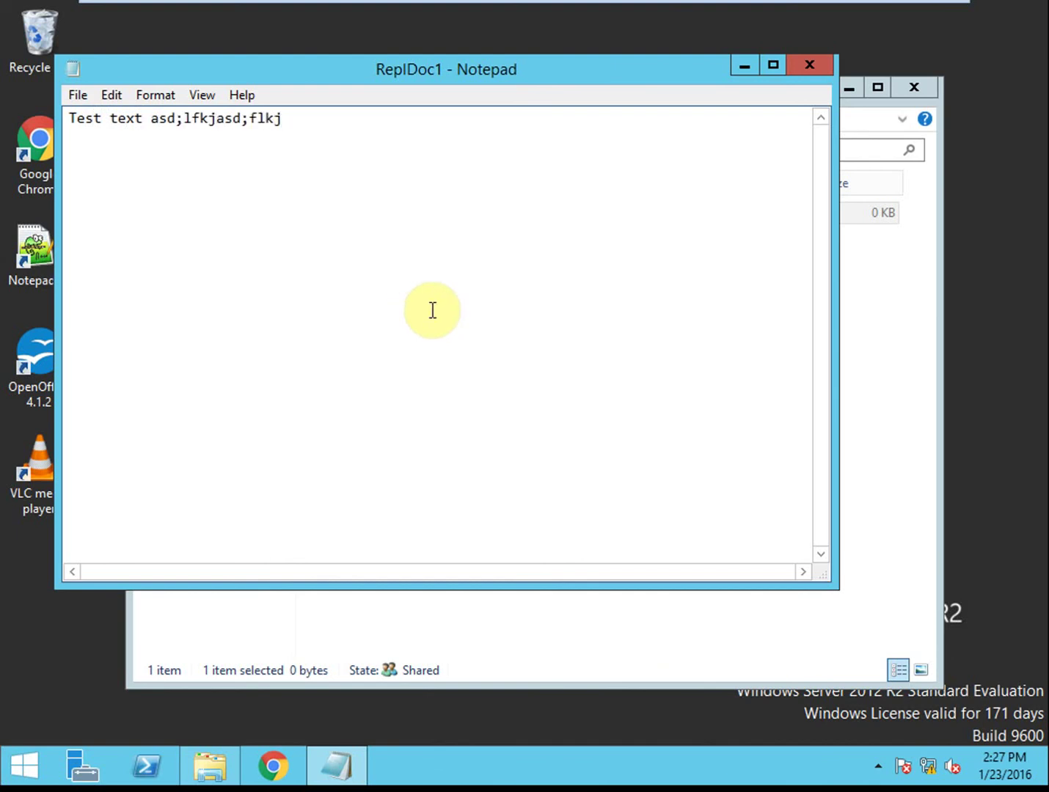
{"action": "left_click", "coordinate": [809, 67]}
{"action": "left_click", "coordinate": [633, 331]}
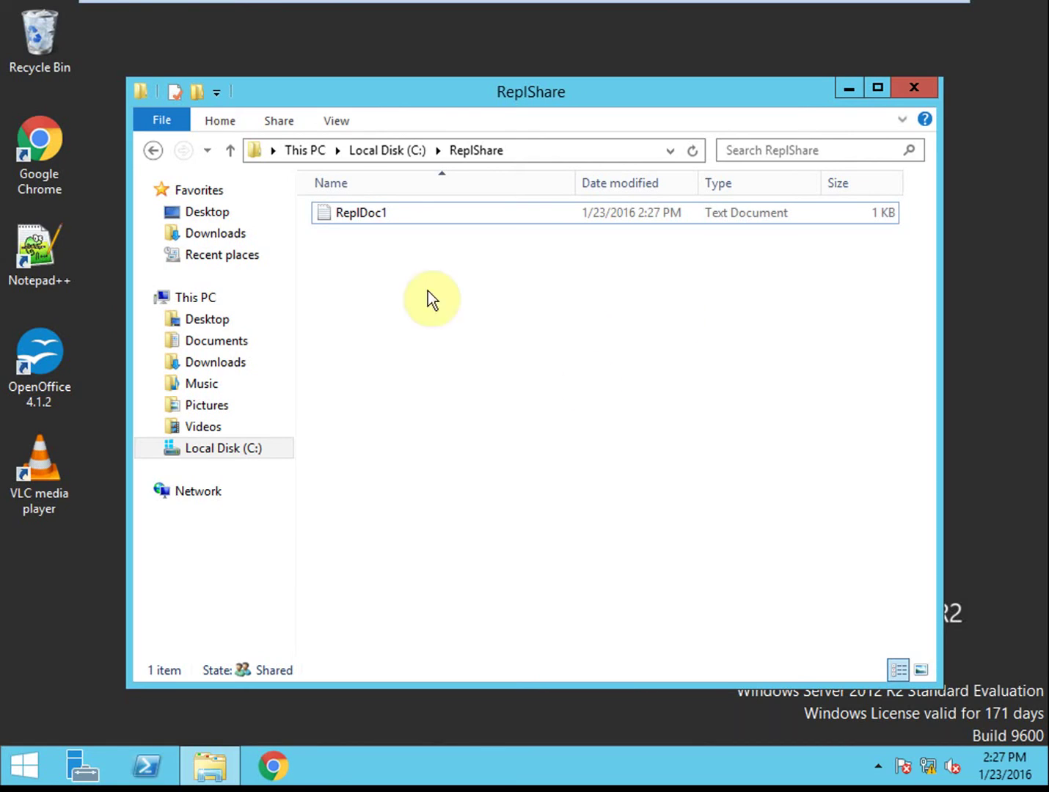
On 411 Server 1, reopen C:\ReplShare in a fresh window and open ReplDoc1 to check its text, then close it.
{"action": "mouse_move", "coordinate": [628, 9]}
{"action": "left_click", "coordinate": [709, 16]}
{"action": "left_click", "coordinate": [365, 377]}
{"action": "left_click", "coordinate": [918, 76]}
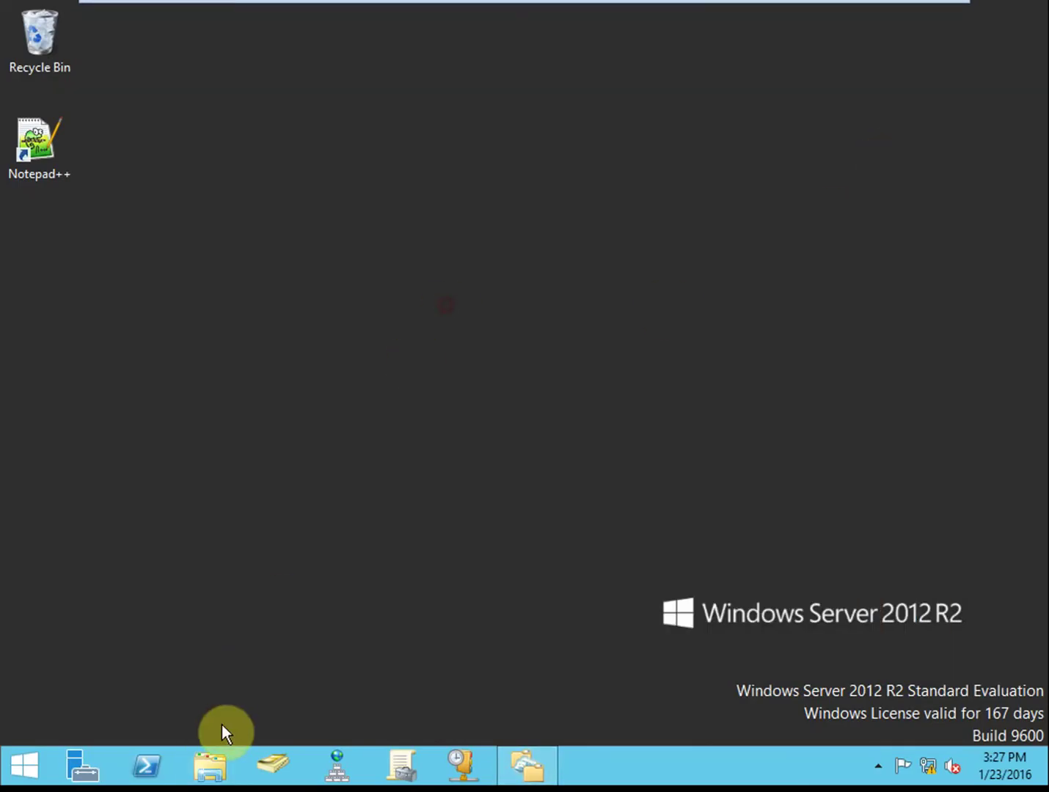
{"action": "left_click", "coordinate": [212, 764]}
{"action": "double_click", "coordinate": [431, 445]}
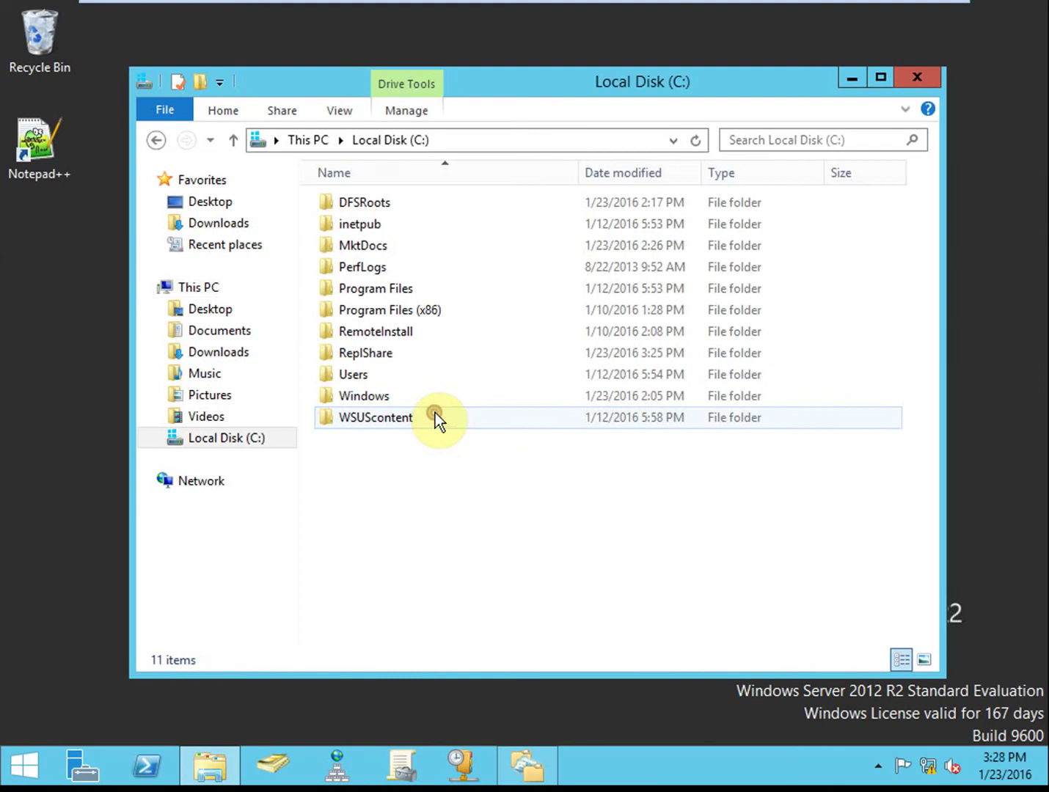
{"action": "double_click", "coordinate": [414, 354]}
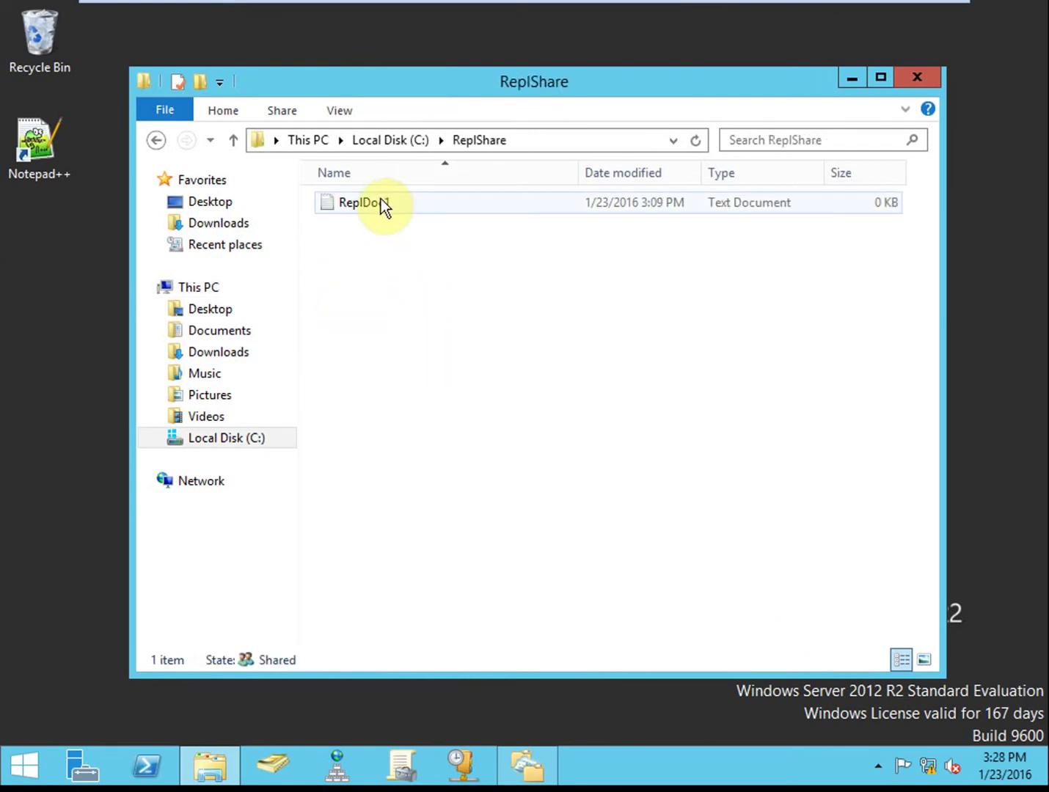
{"action": "double_click", "coordinate": [360, 206]}
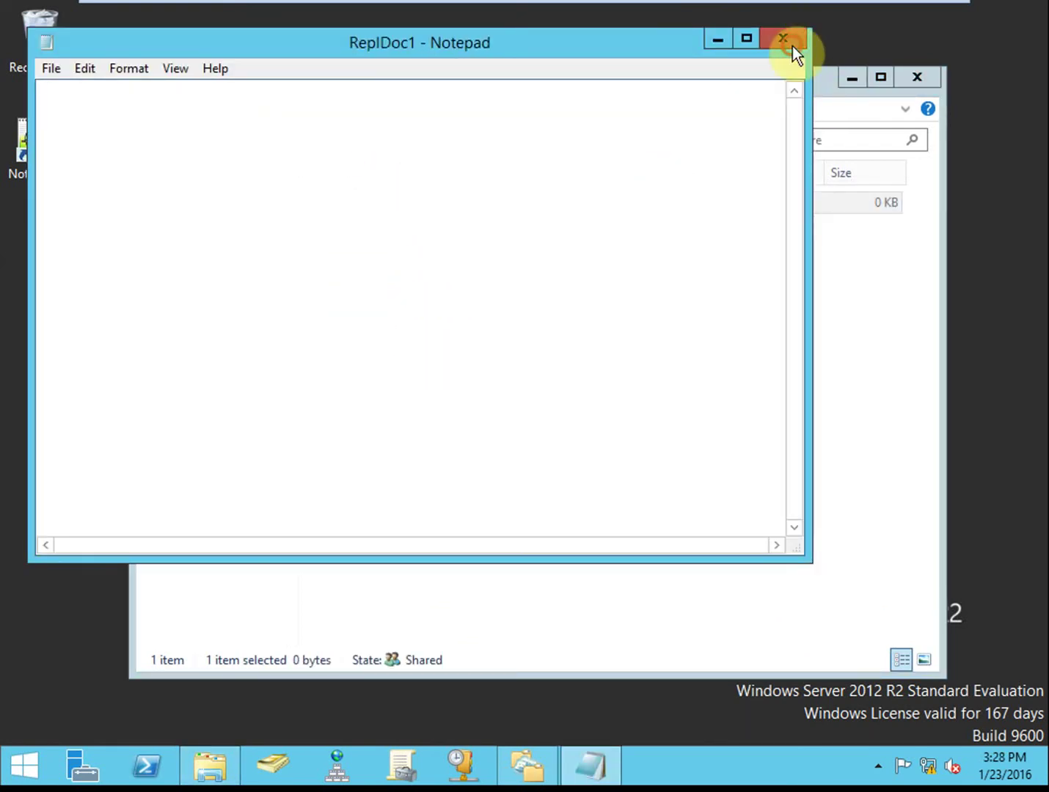
{"action": "left_click", "coordinate": [793, 45]}
Create a new text document named ReplDoc2 in the ReplShare folder on 411 Server 1.
{"action": "left_click", "coordinate": [512, 316]}
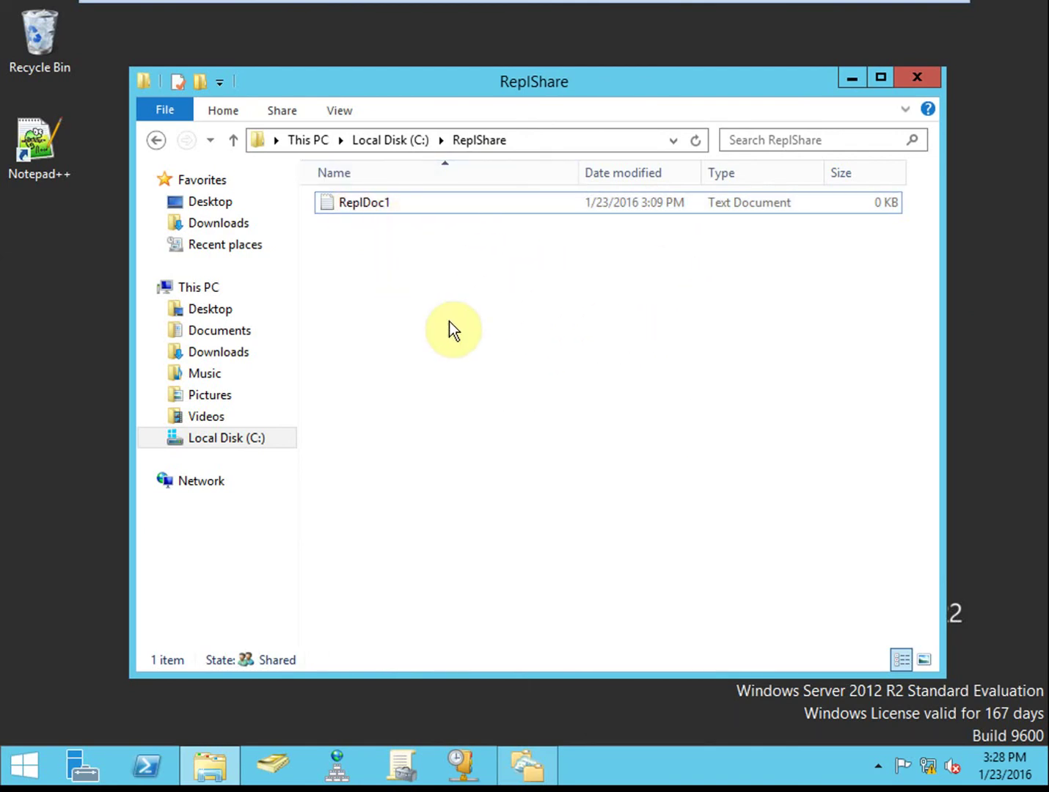
{"action": "right_click", "coordinate": [411, 298]}
{"action": "left_click", "coordinate": [460, 528]}
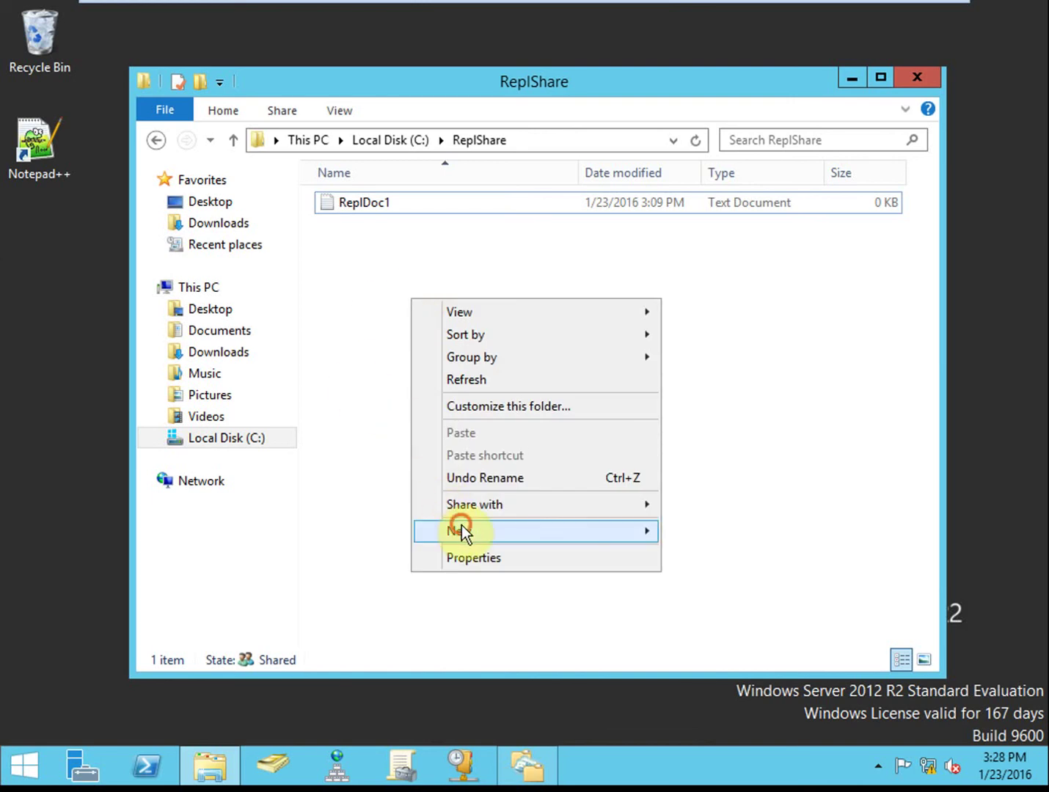
{"action": "left_click", "coordinate": [723, 665]}
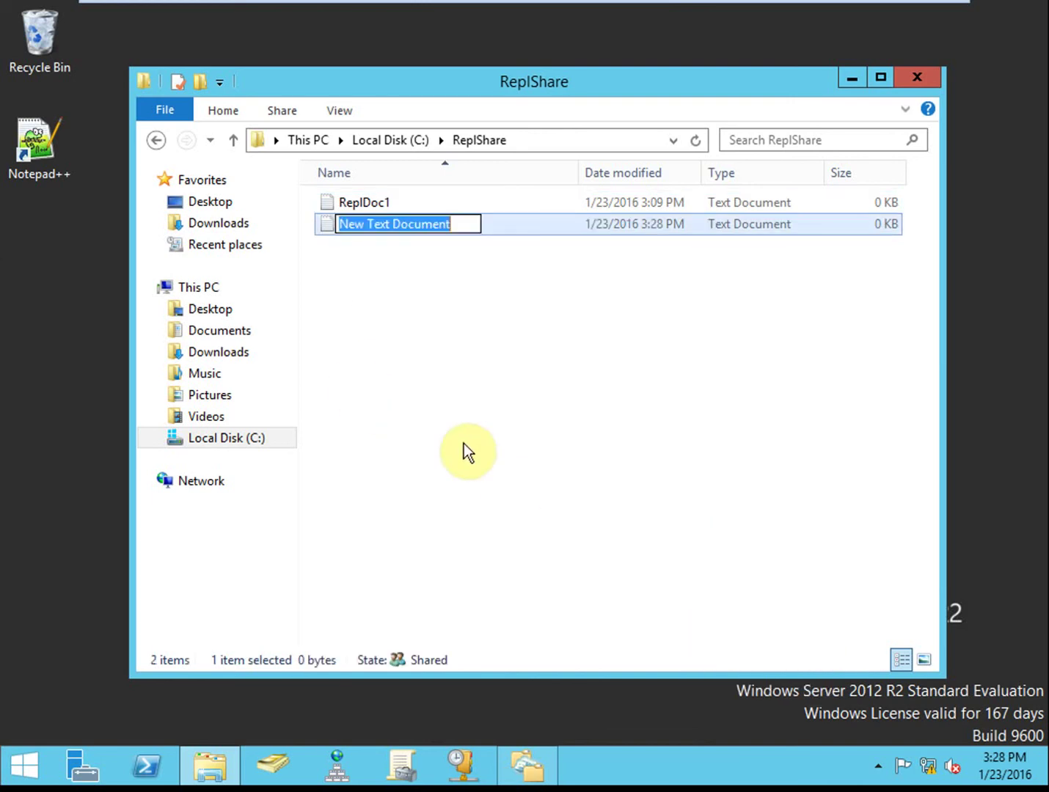
{"action": "type", "text": "Repl"}
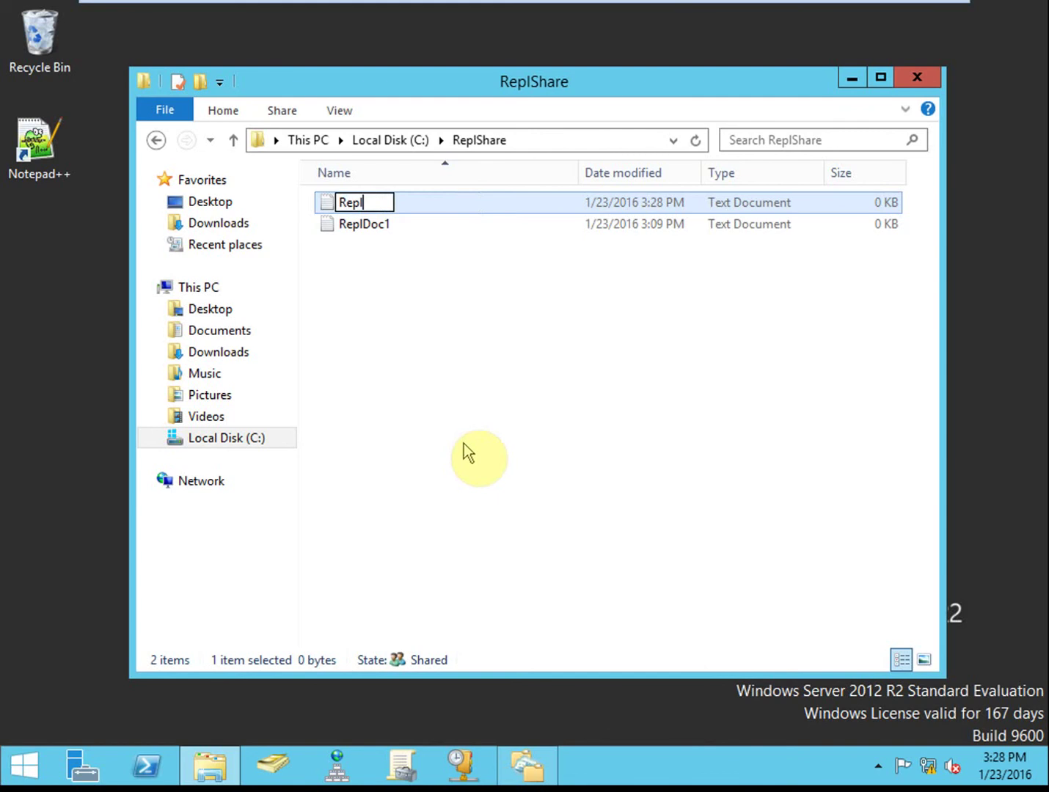
{"action": "type", "text": "Doc2"}
{"action": "key", "text": "Return"}
{"action": "left_click", "coordinate": [464, 444]}
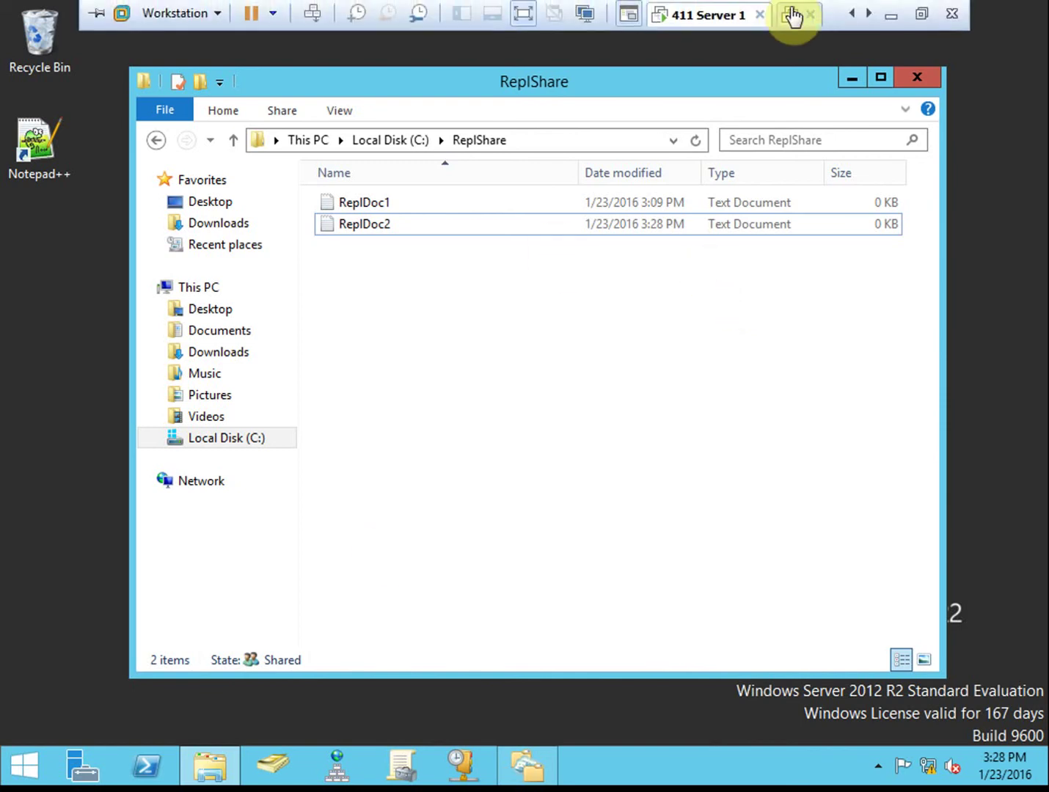
Switch to the second server's virtual machine and check its ReplShare folder for ReplDoc2.
{"action": "left_click", "coordinate": [795, 16]}
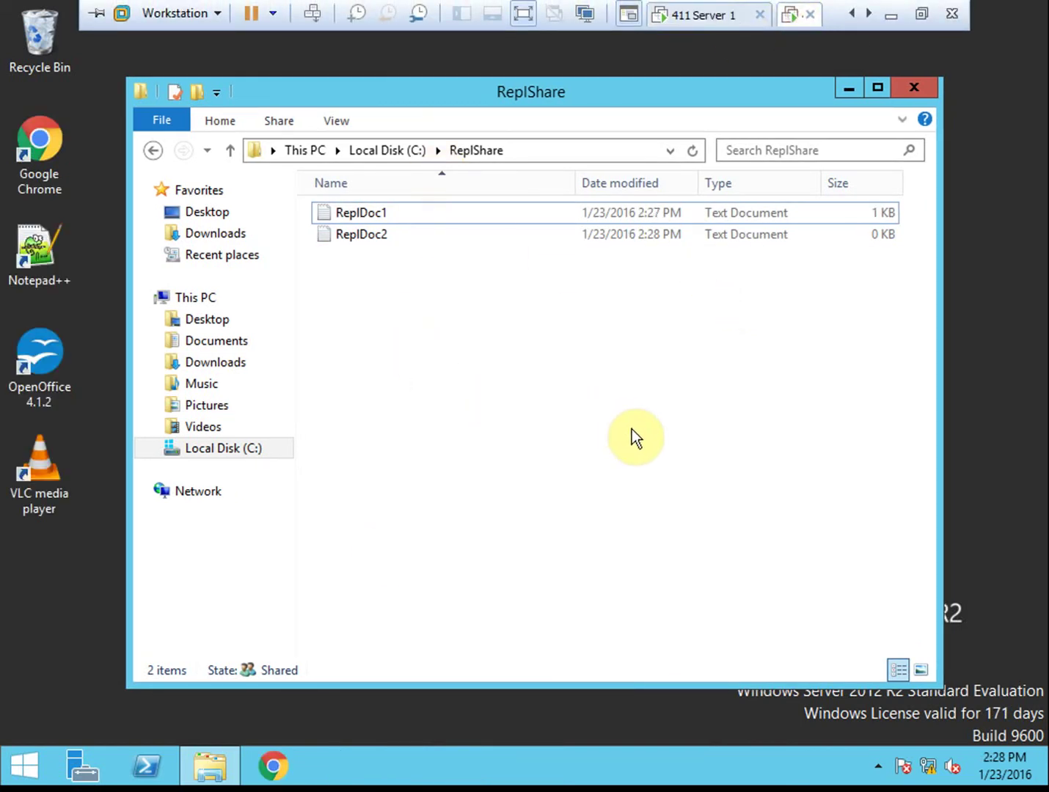
{"action": "left_click", "coordinate": [399, 234]}
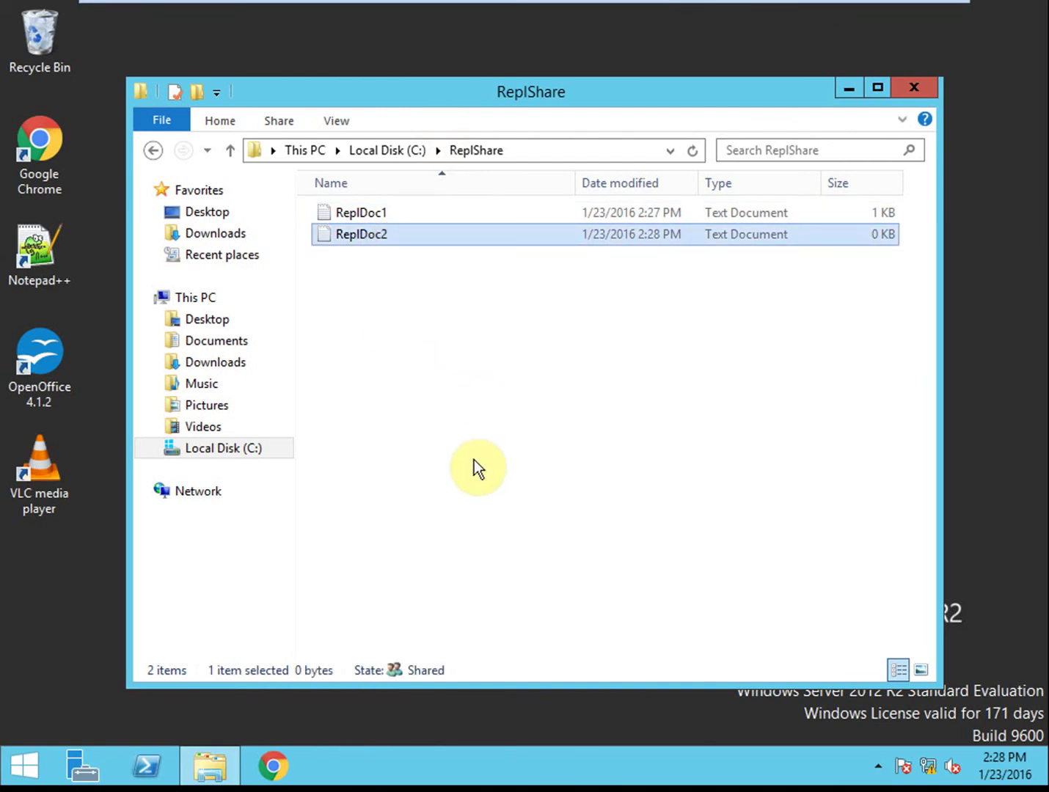
{"action": "left_click", "coordinate": [659, 409]}
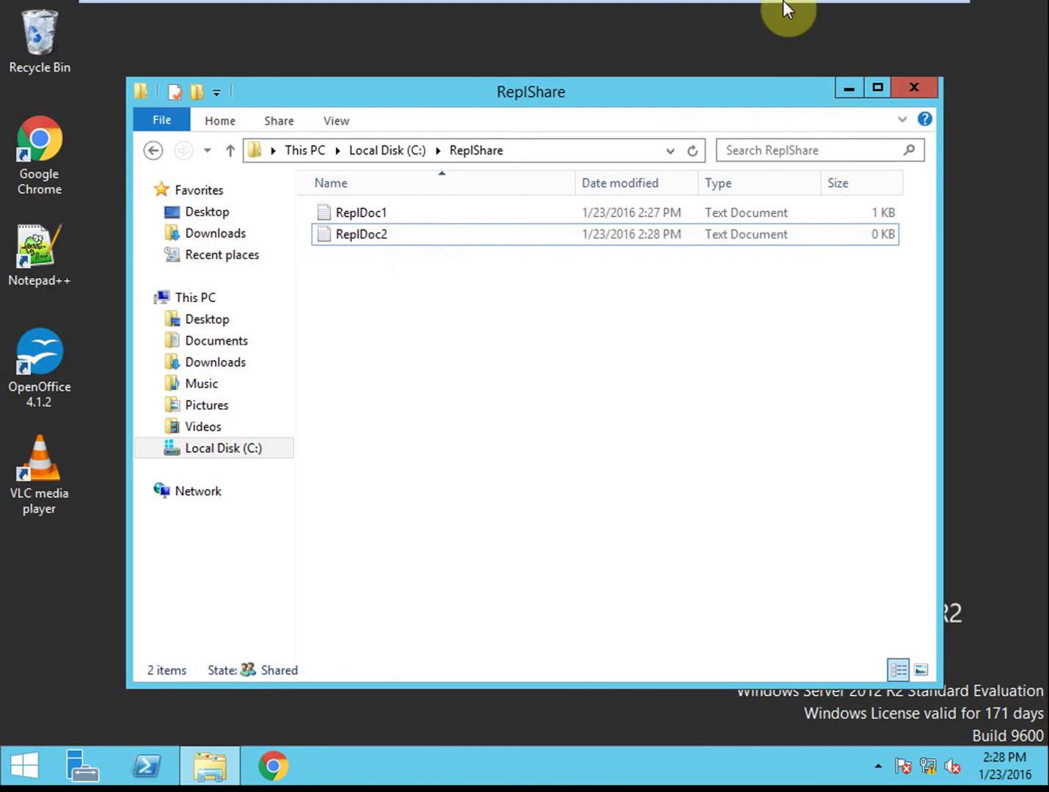
Return to 411 Server 1 and open ReplDoc1 twice to check whether its text has been updated, closing Notepad each time.
{"action": "left_click", "coordinate": [706, 15]}
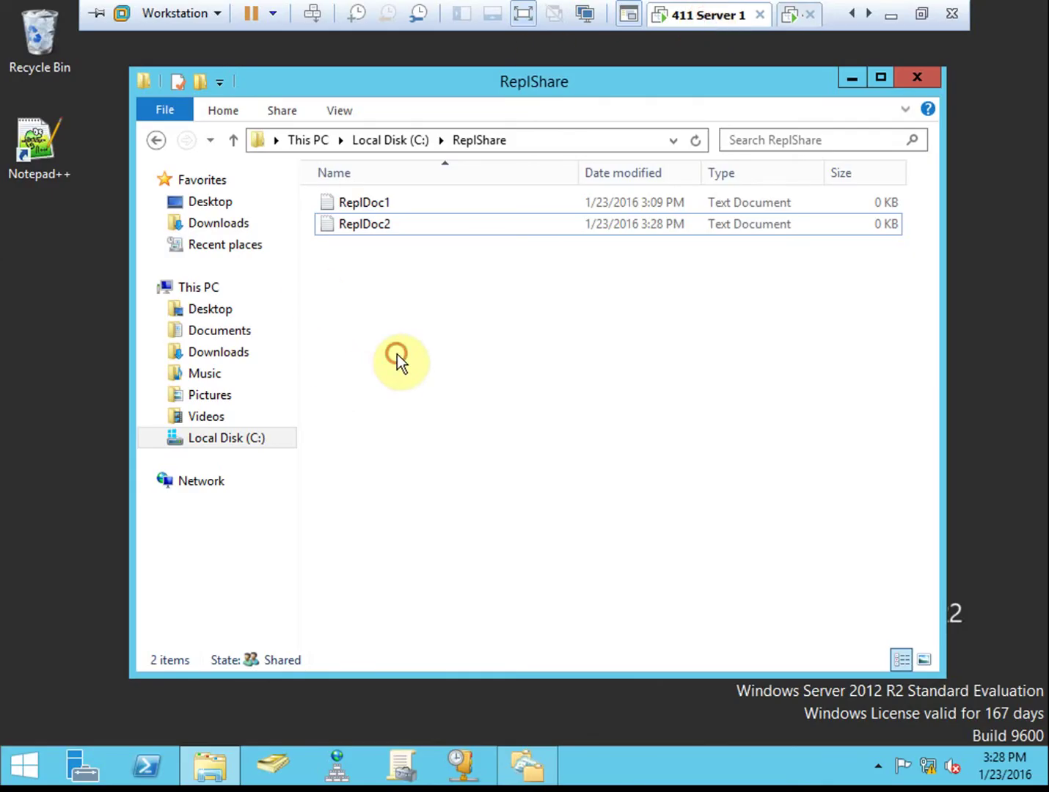
{"action": "left_click", "coordinate": [461, 342]}
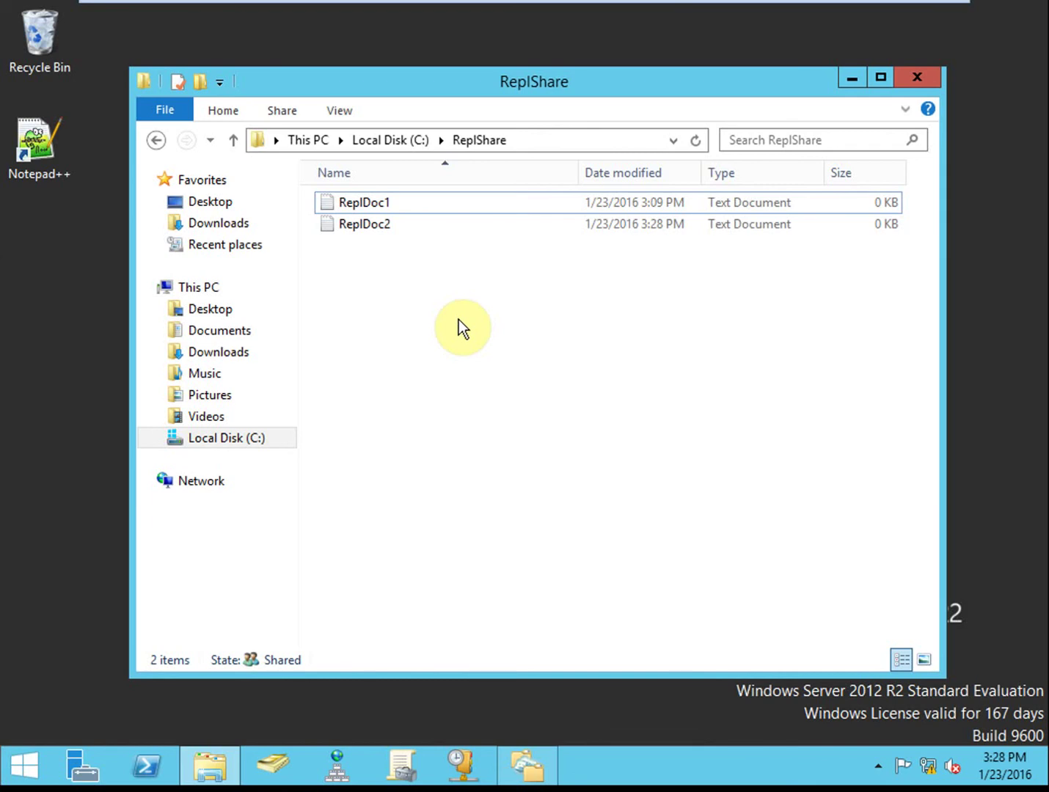
{"action": "double_click", "coordinate": [385, 205]}
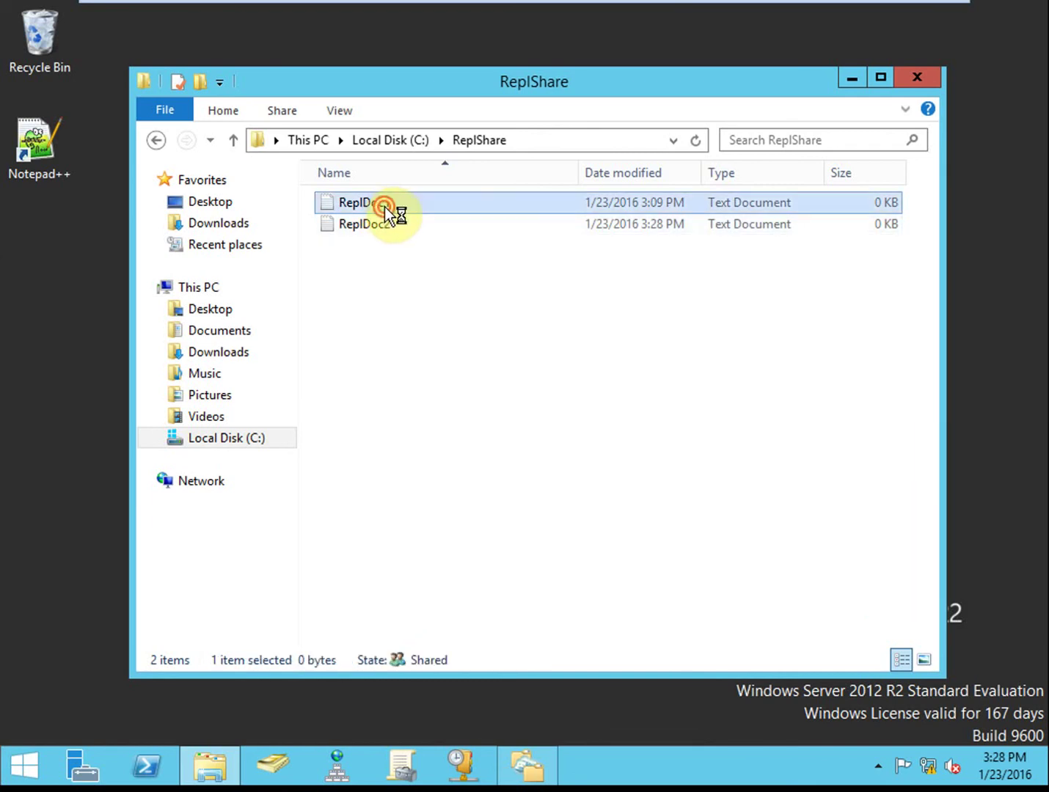
{"action": "left_click", "coordinate": [783, 38]}
{"action": "left_click", "coordinate": [527, 386]}
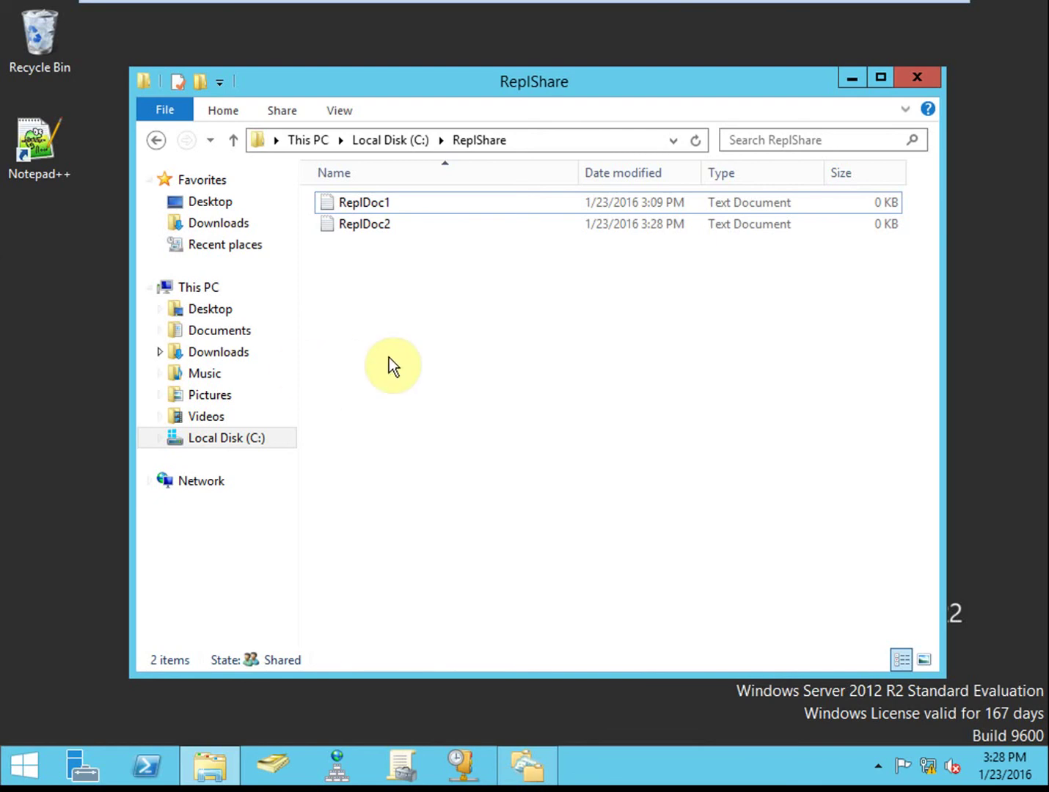
{"action": "double_click", "coordinate": [375, 197]}
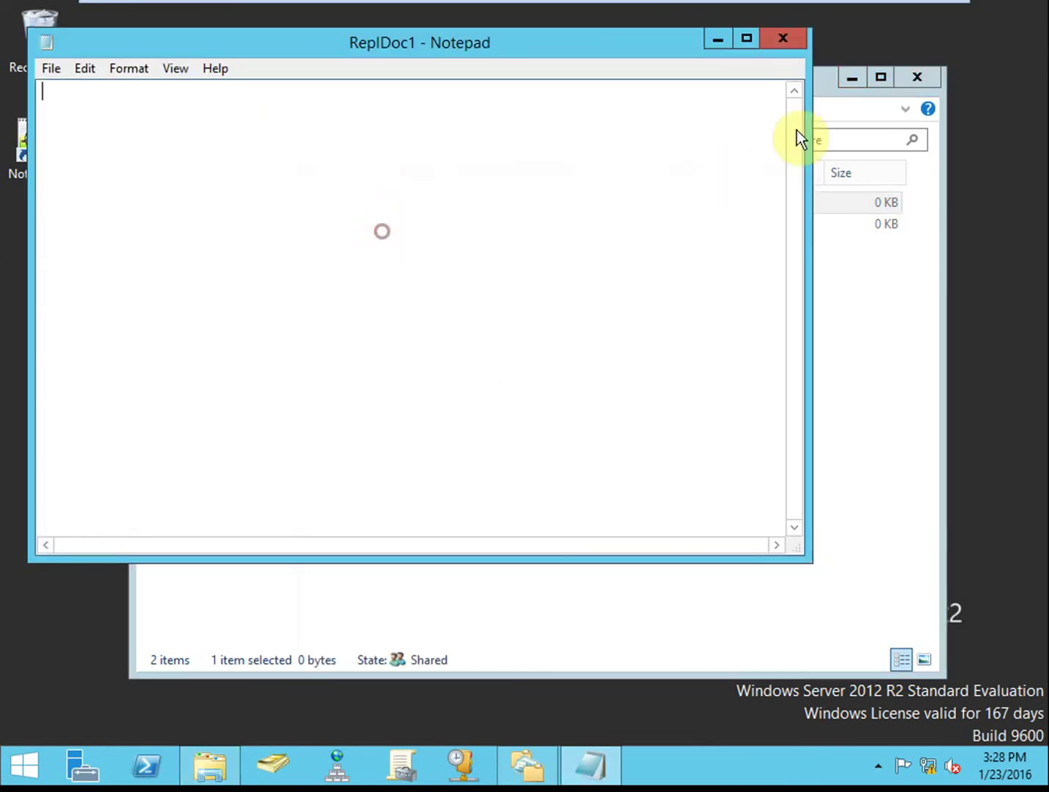
{"action": "left_click", "coordinate": [787, 38]}
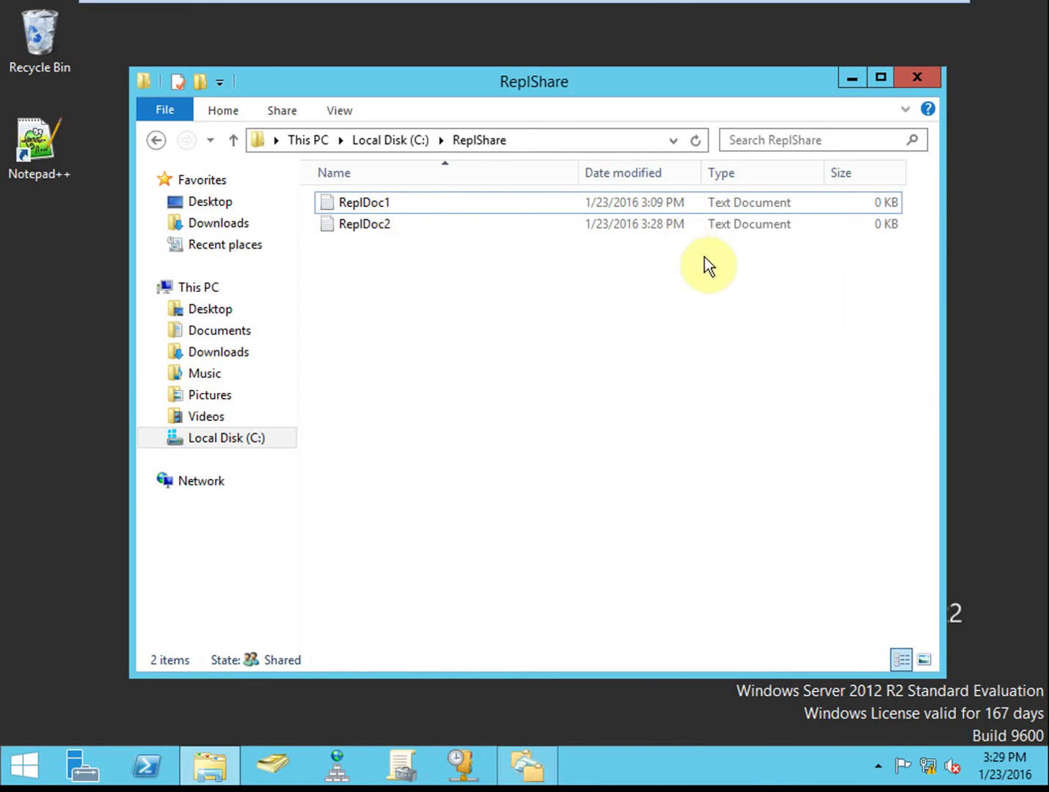
On the second server, open ReplDoc1 to verify its saved text, and close it.
{"action": "mouse_move", "coordinate": [754, 19]}
{"action": "left_click", "coordinate": [796, 17]}
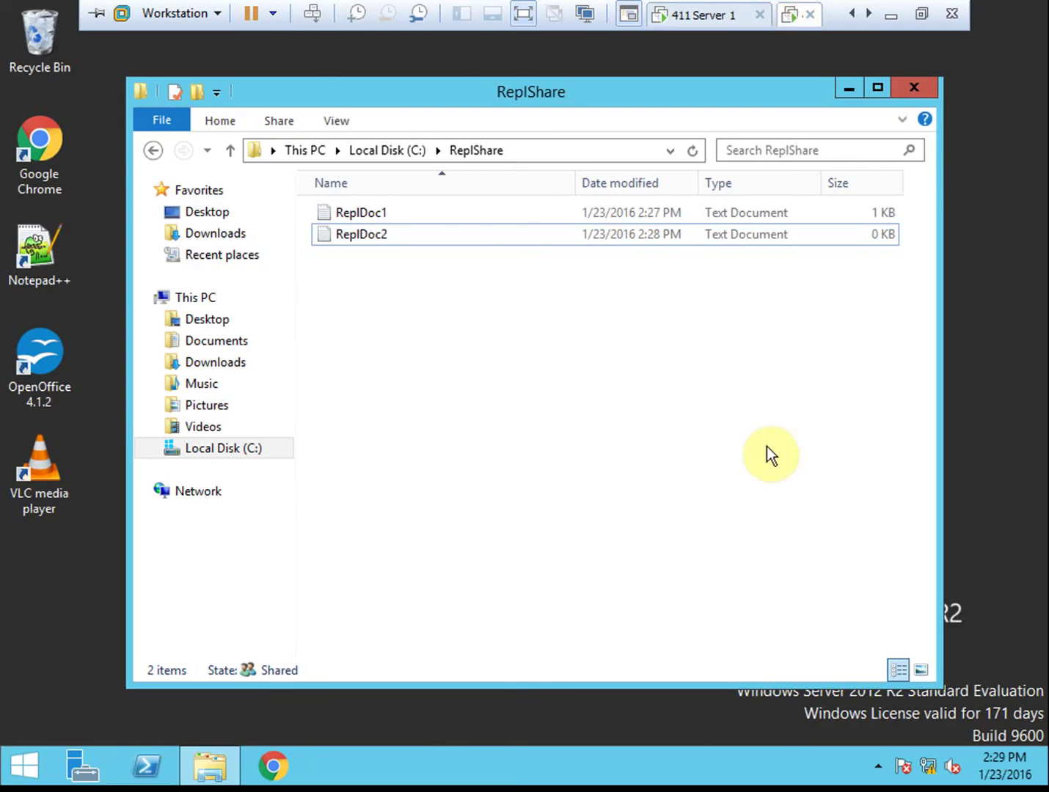
{"action": "double_click", "coordinate": [640, 213]}
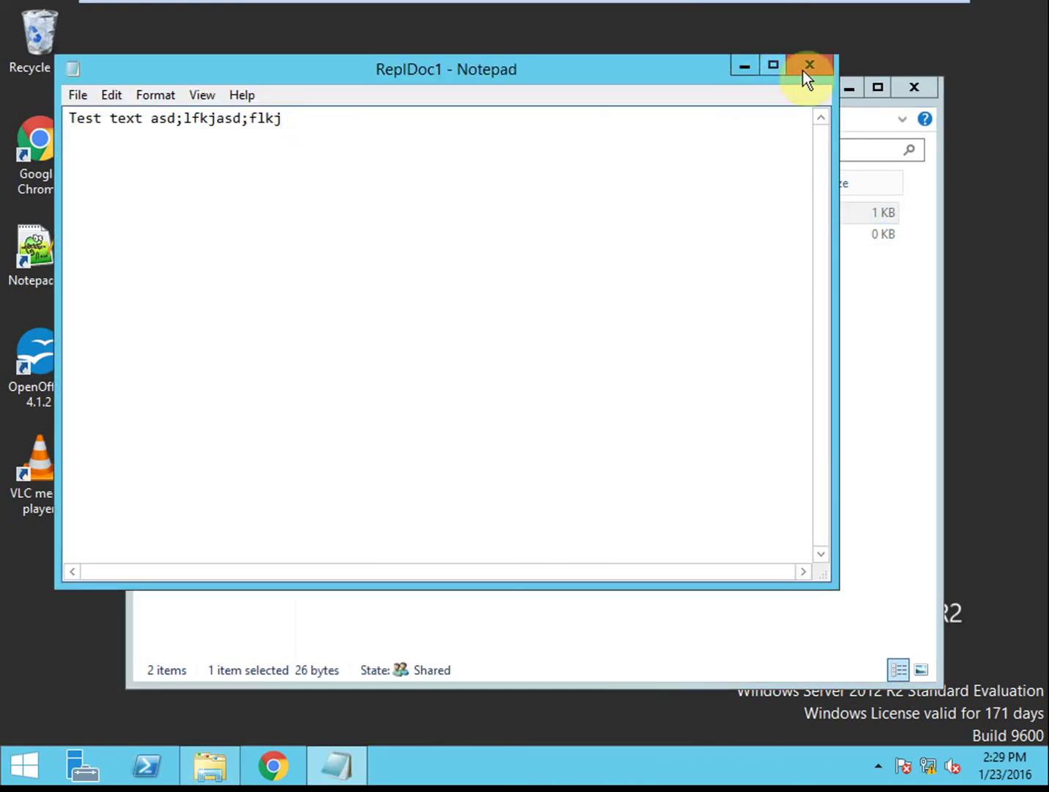
{"action": "left_click", "coordinate": [808, 66]}
Switch back to 411 Server 1 and inspect the size and modified date of ReplDoc1 in ReplShare.
{"action": "mouse_move", "coordinate": [762, 4]}
{"action": "left_click", "coordinate": [694, 16]}
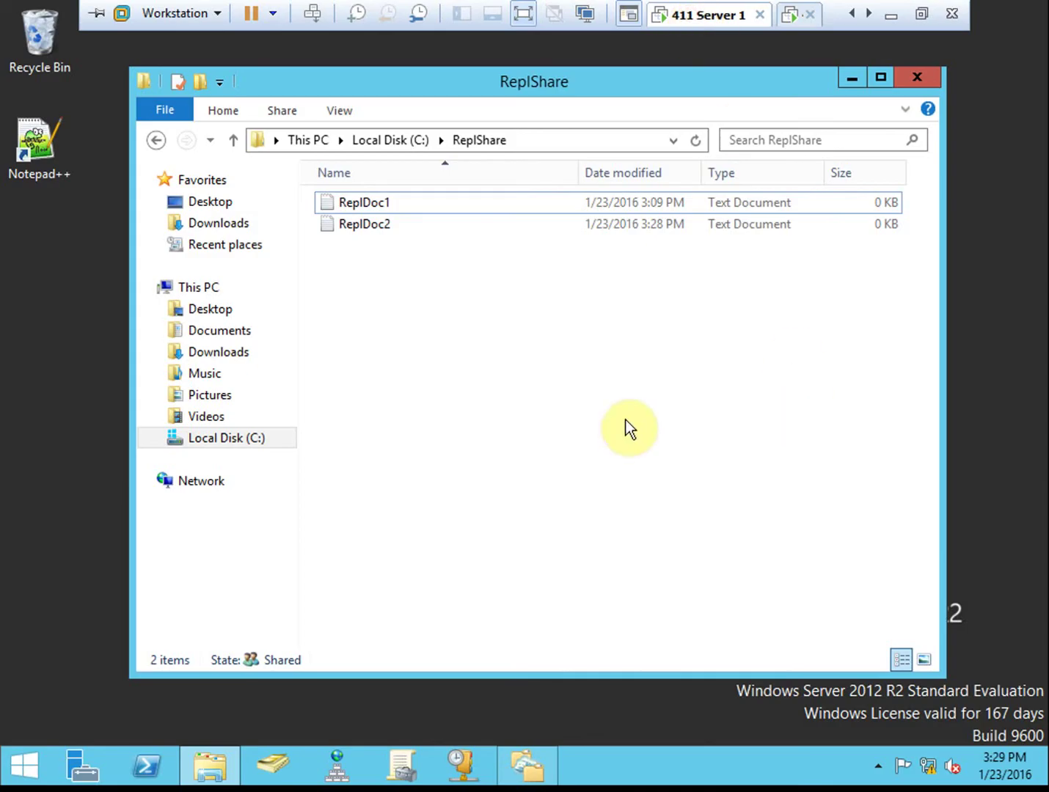
{"action": "mouse_move", "coordinate": [381, 199]}
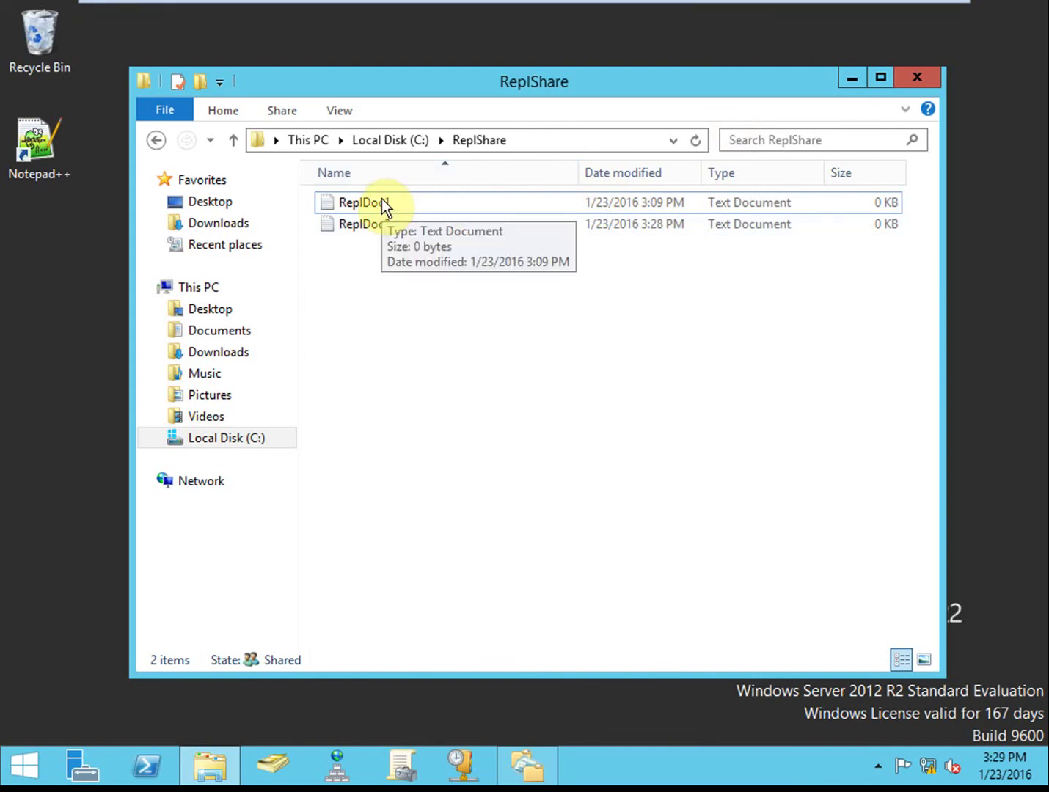
{"action": "left_click", "coordinate": [552, 336]}
{"action": "left_click", "coordinate": [671, 358]}
{"action": "left_click", "coordinate": [446, 282]}
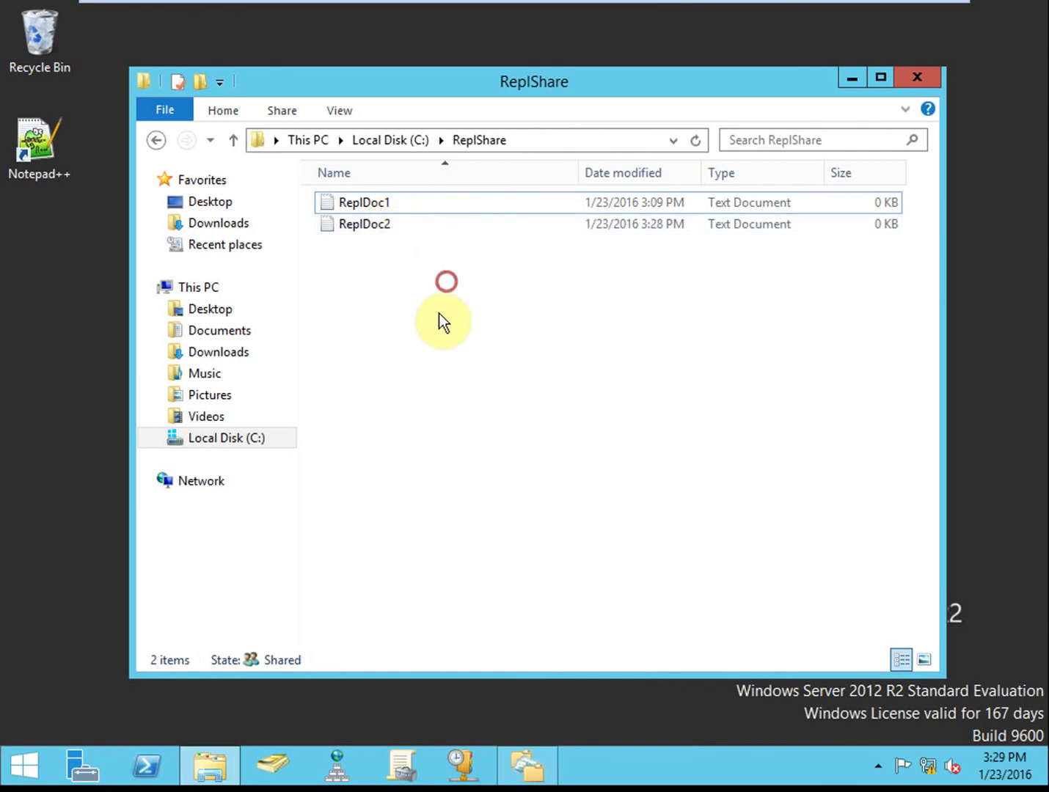
{"action": "left_click", "coordinate": [424, 360]}
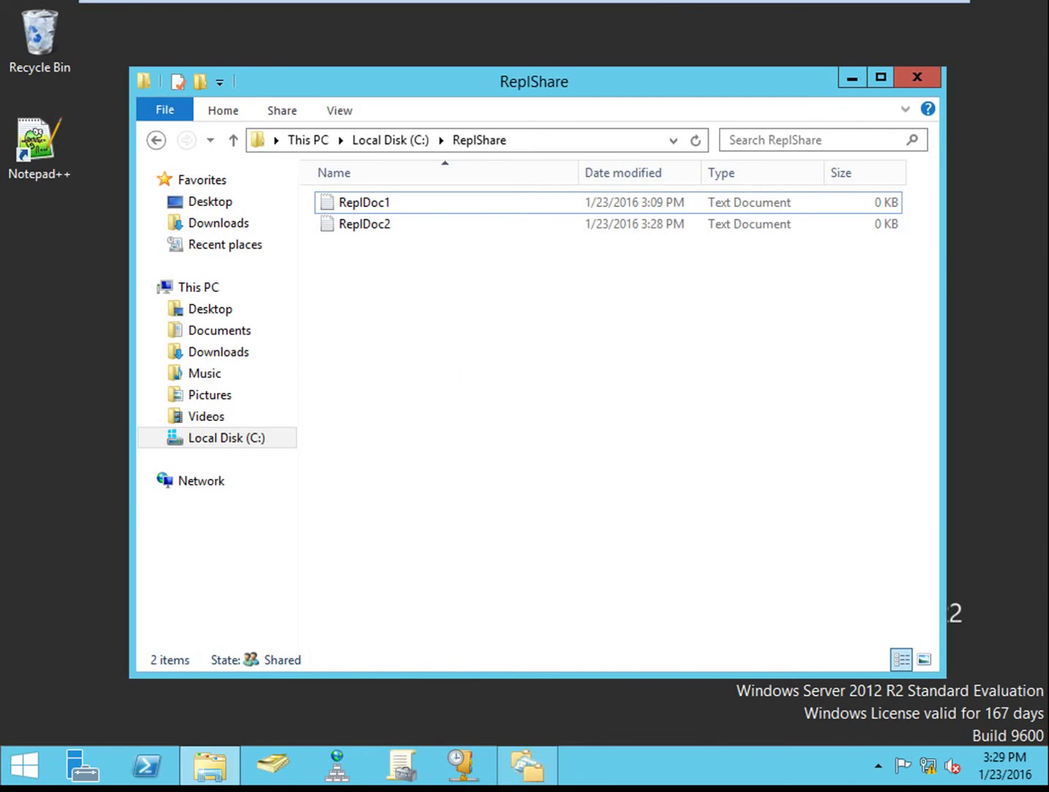